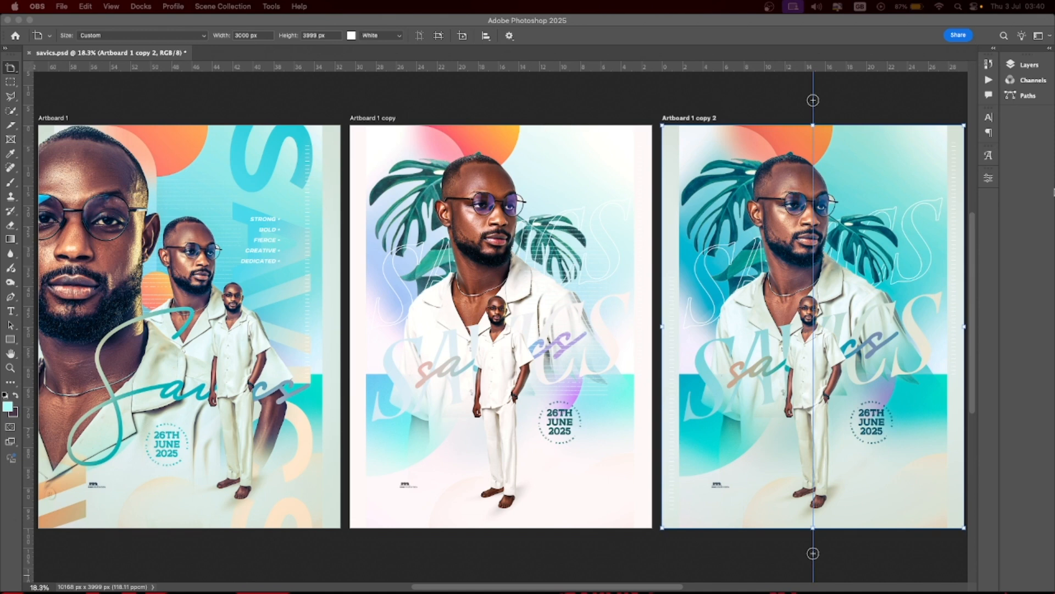
# - Bring Photoshop forward and open the Layers panel for savics.psd from the side dock
pyautogui.click(994, 50)
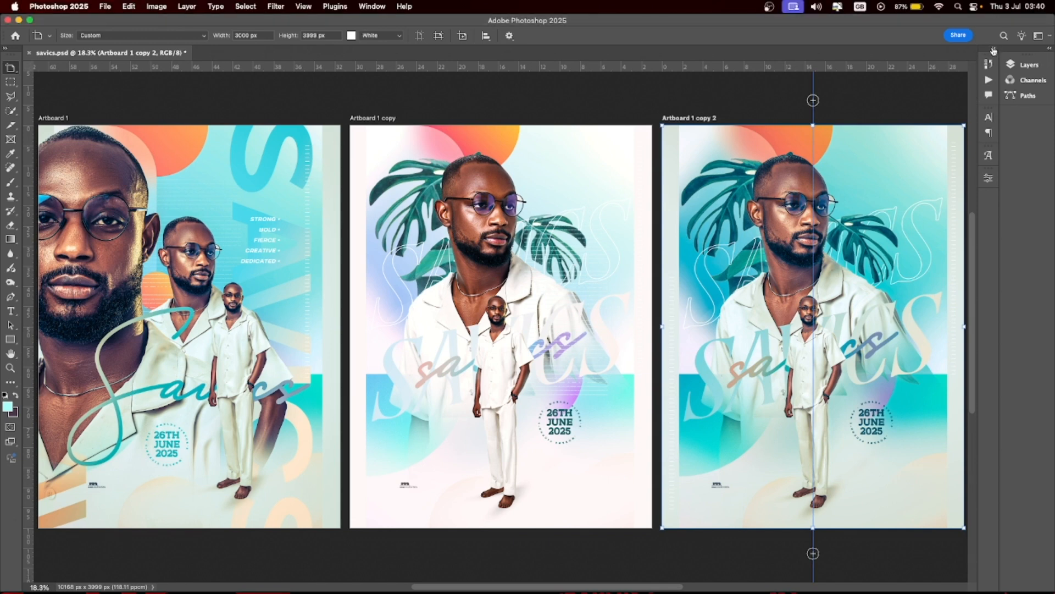
pyautogui.click(994, 49)
pyautogui.click(994, 50)
pyautogui.click(1050, 50)
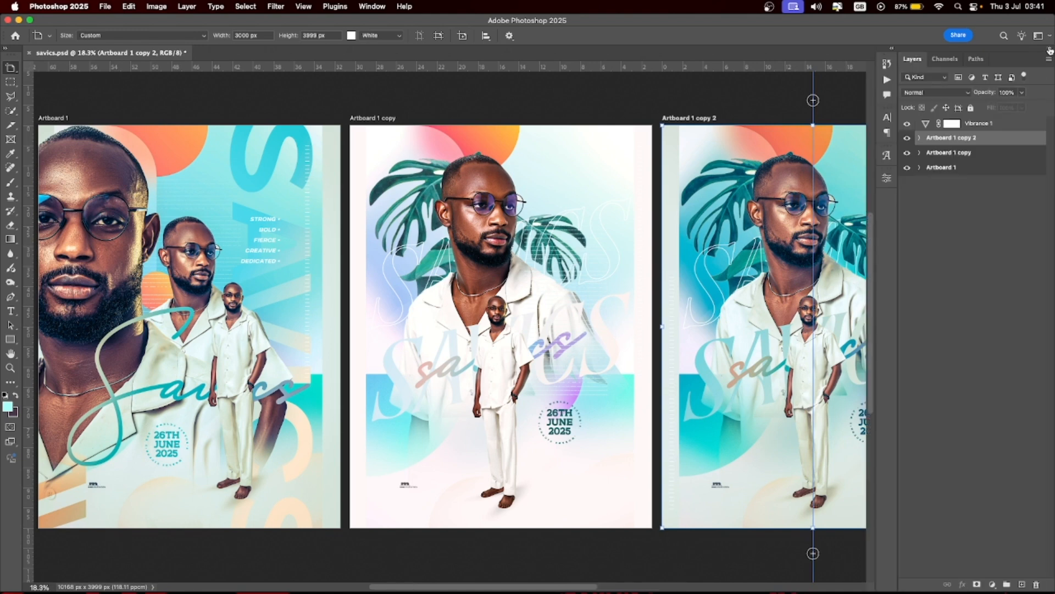
# - Expand Artboard 1, Artboard 1 copy and copy 2, and drag down the eye column to hide all layers
pyautogui.click(919, 138)
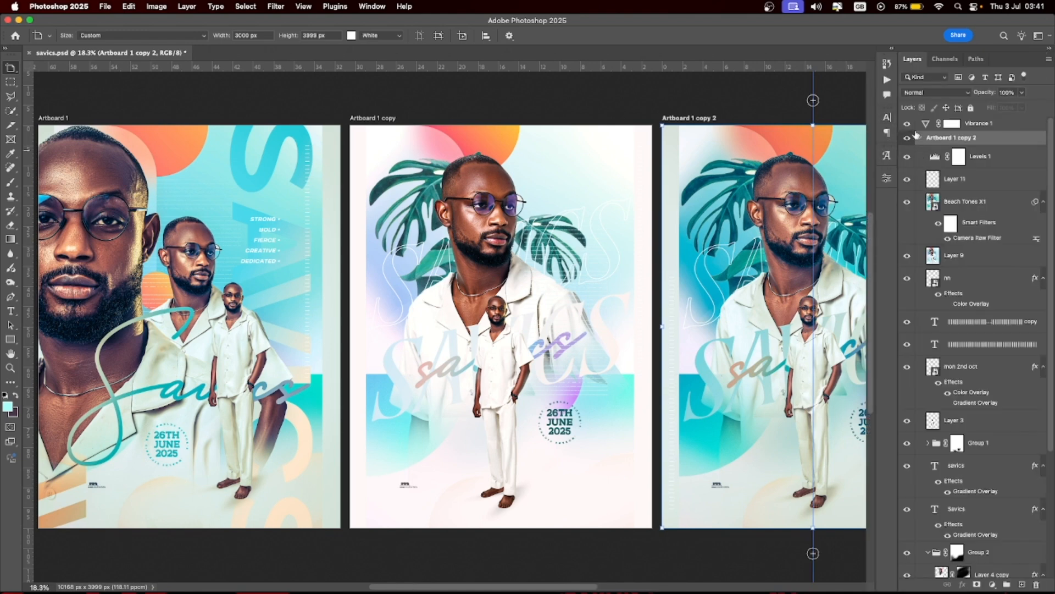
pyautogui.click(919, 138)
pyautogui.click(922, 168)
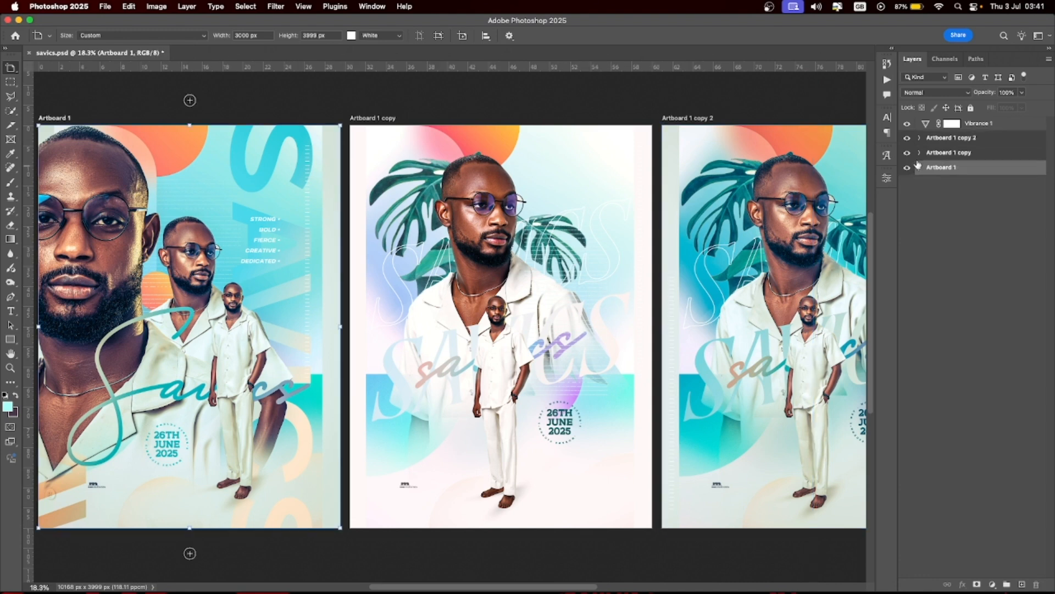
pyautogui.click(919, 168)
pyautogui.click(920, 153)
pyautogui.click(919, 138)
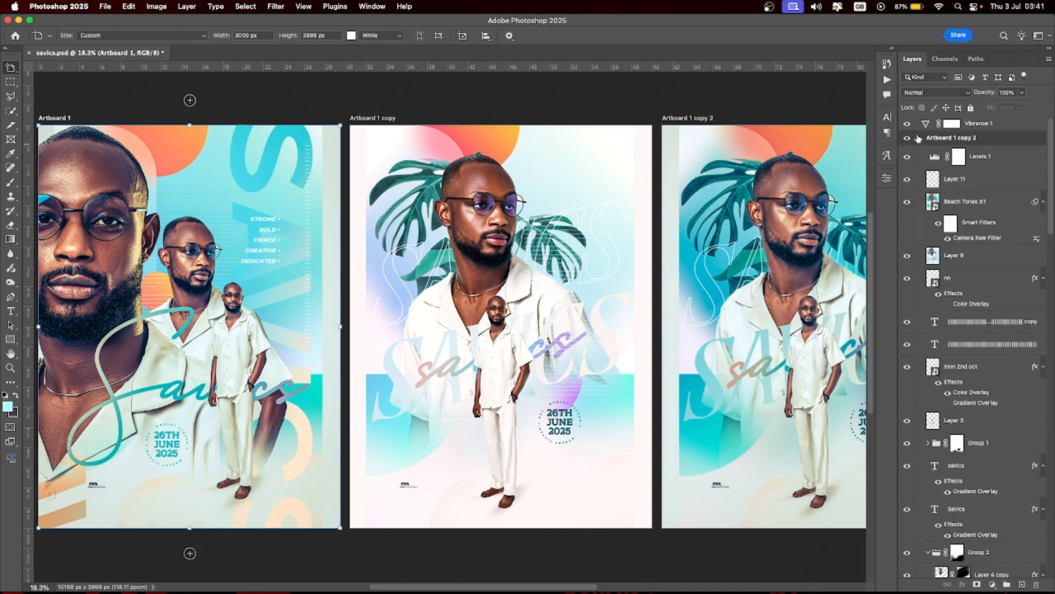
pyautogui.moveTo(907, 140); pyautogui.dragTo(913, 584)
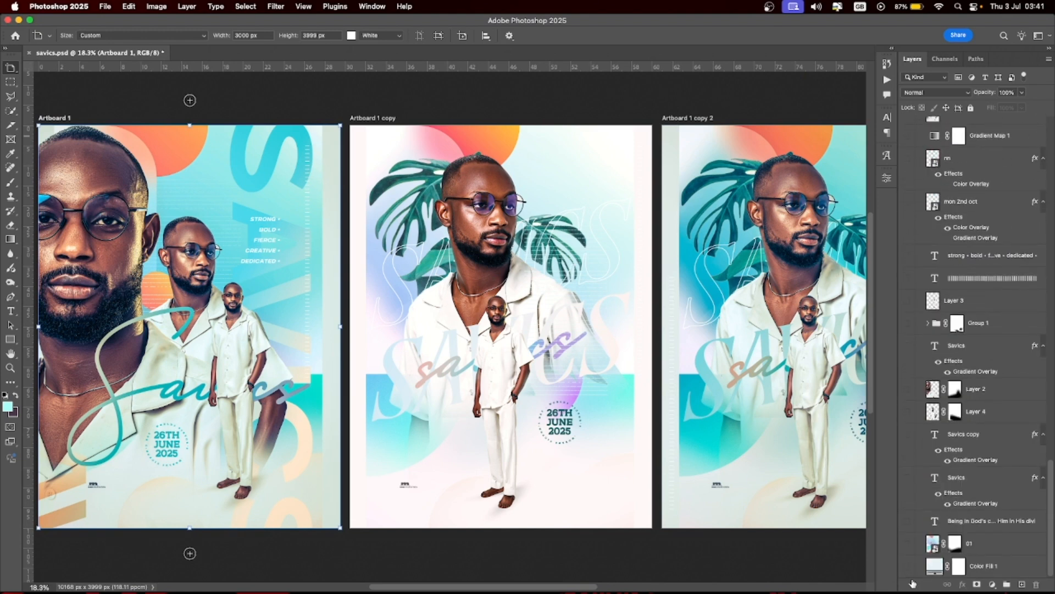
pyautogui.moveTo(912, 584); pyautogui.dragTo(913, 582)
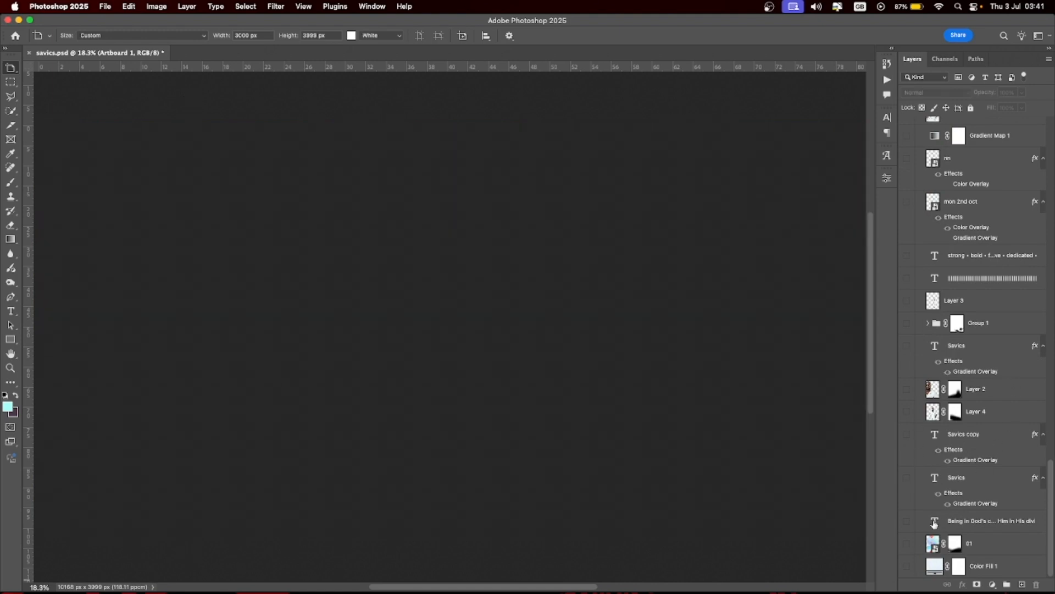
# - Show Color Fill 1's pale blue #eaf1f7 background and open its Color Picker beside the artboard
pyautogui.click(907, 566)
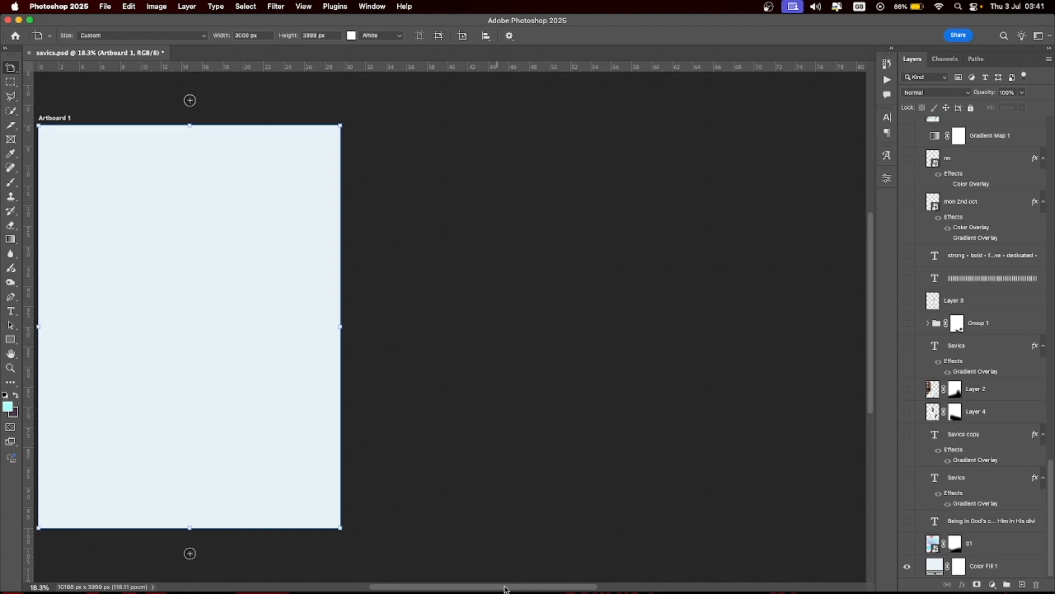
pyautogui.moveTo(505, 588); pyautogui.dragTo(437, 578)
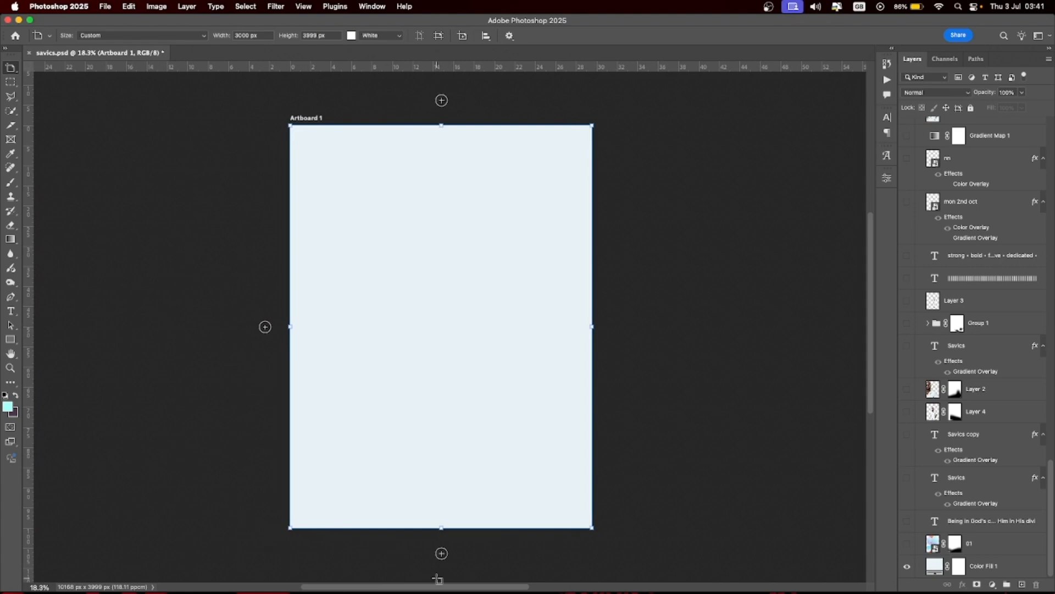
pyautogui.doubleClick(935, 566)
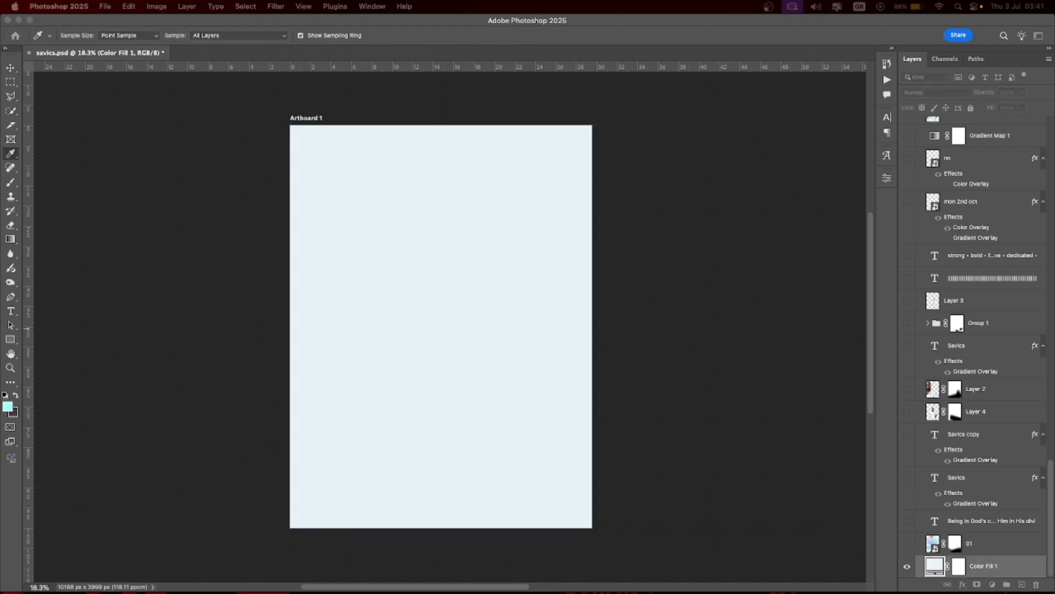
pyautogui.moveTo(329, 267); pyautogui.dragTo(633, 259)
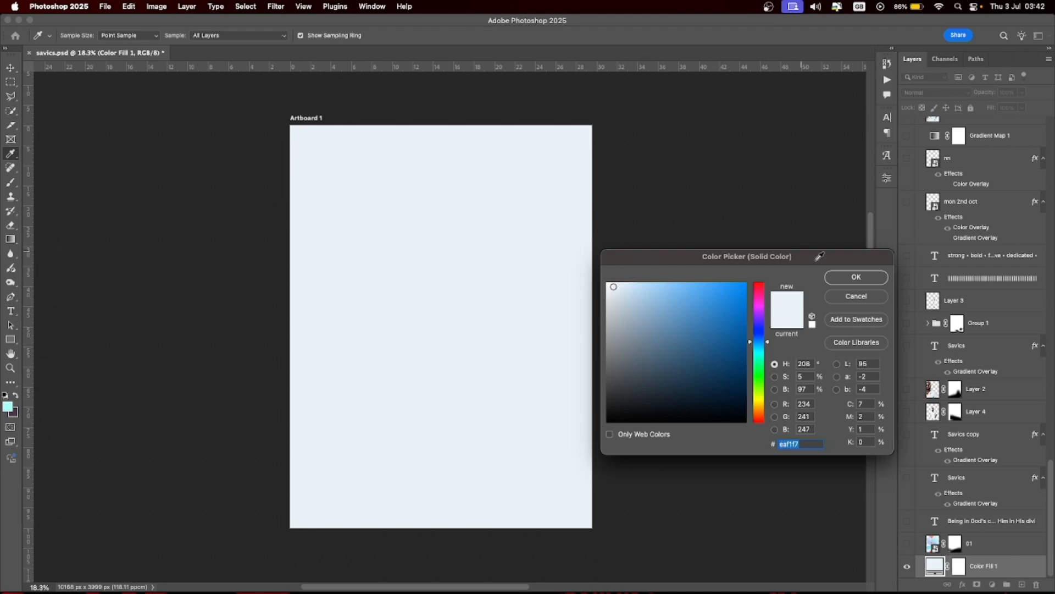
# - Keep the #eaf1f7 fill and turn on the 01 gradient artwork and the body-text layer
pyautogui.click(856, 279)
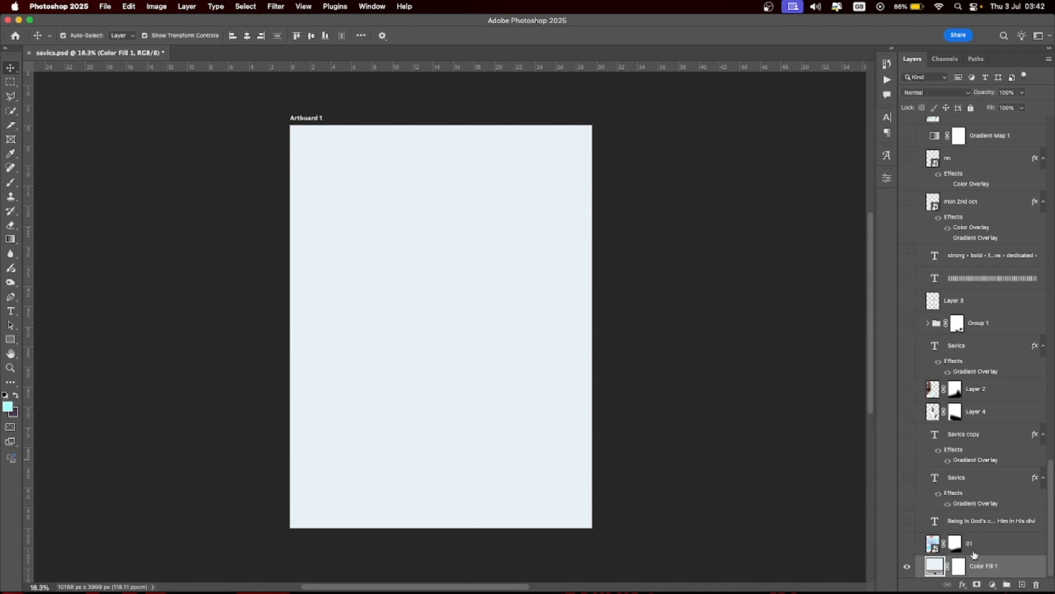
pyautogui.click(907, 544)
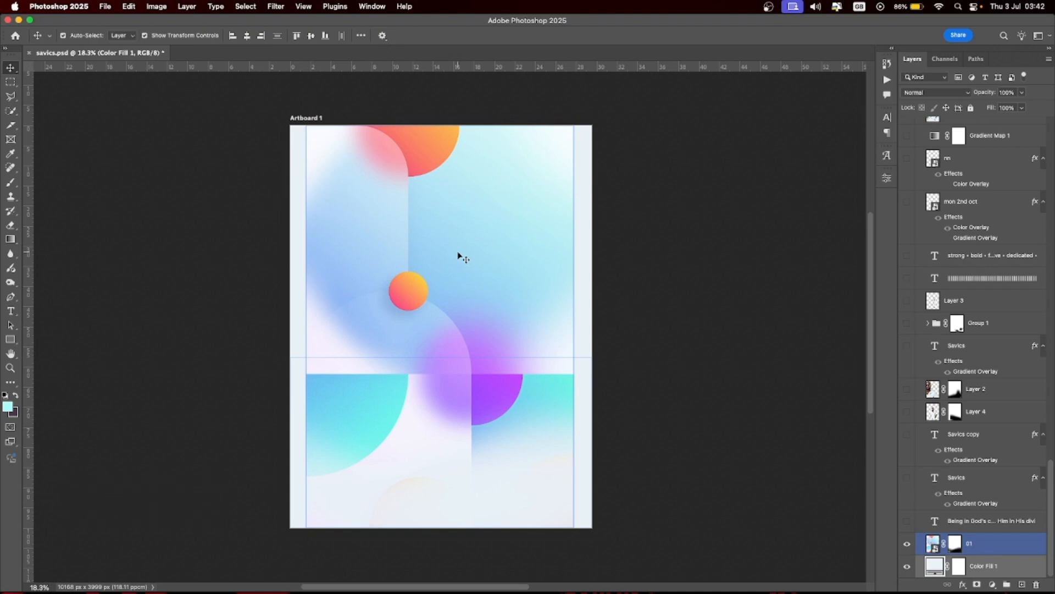
pyautogui.click(612, 246)
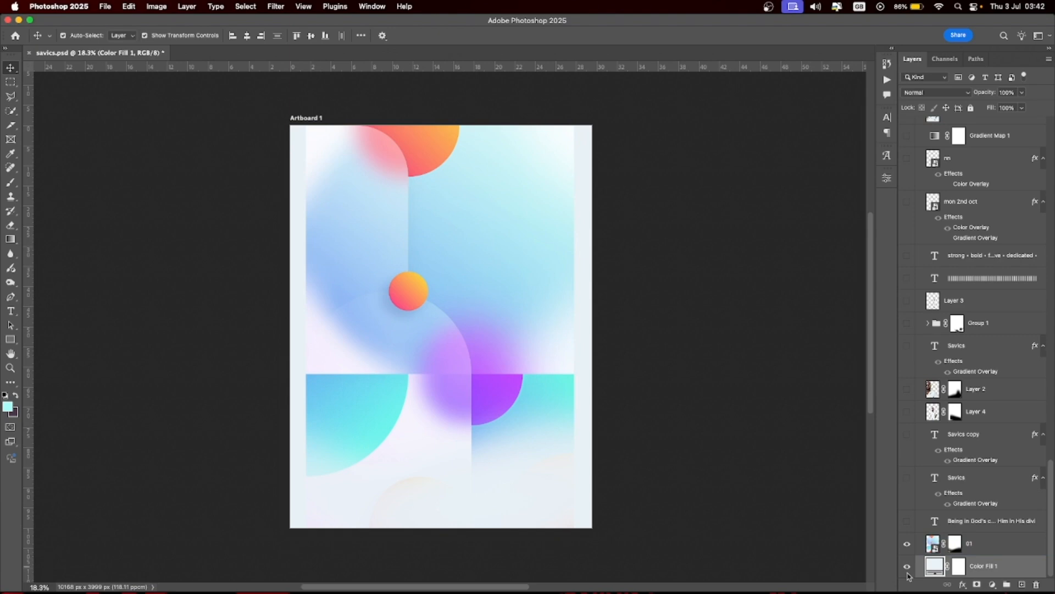
pyautogui.click(954, 546)
pyautogui.click(956, 545)
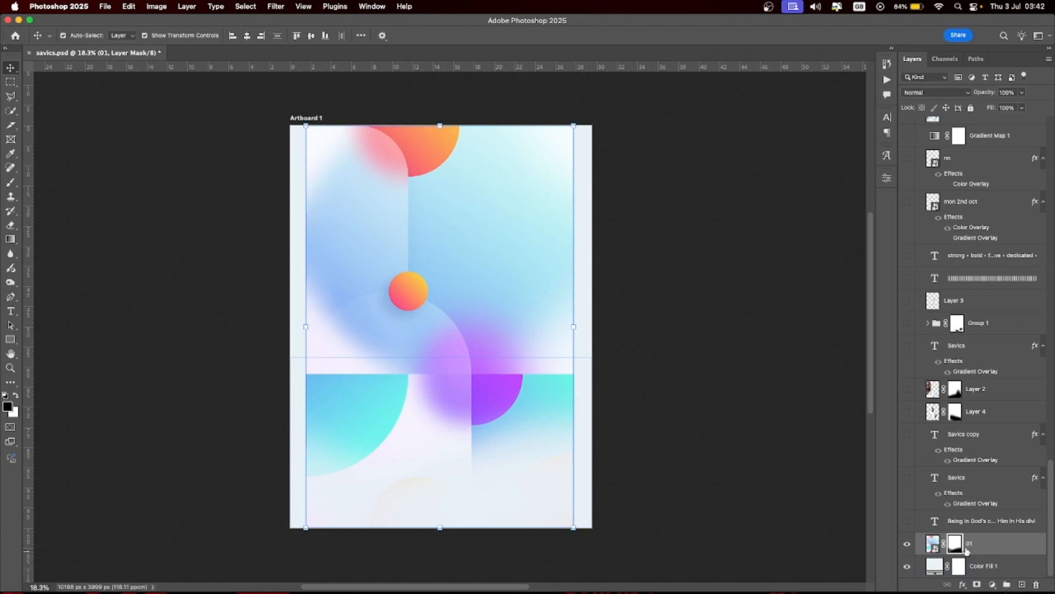
pyautogui.click(908, 523)
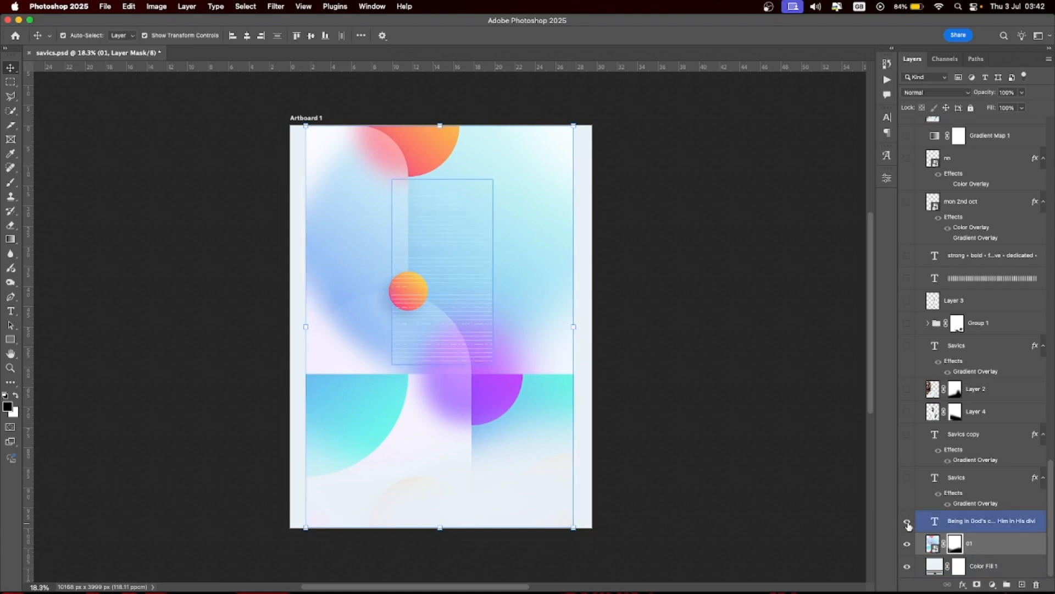
pyautogui.click(426, 277)
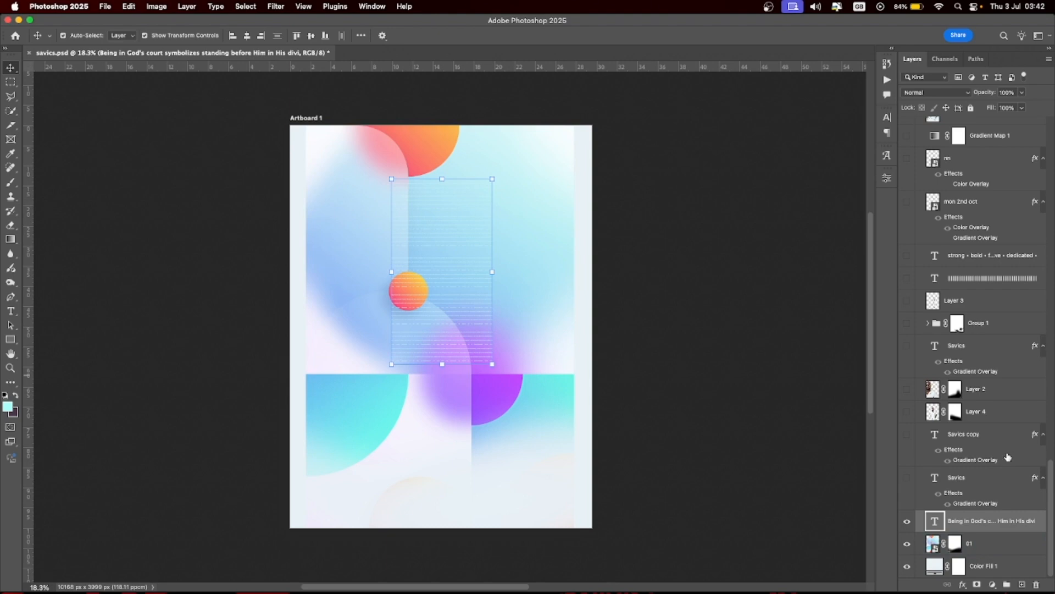
# - Show the large vertical Savics text layer, select it and check its Character settings
pyautogui.click(907, 479)
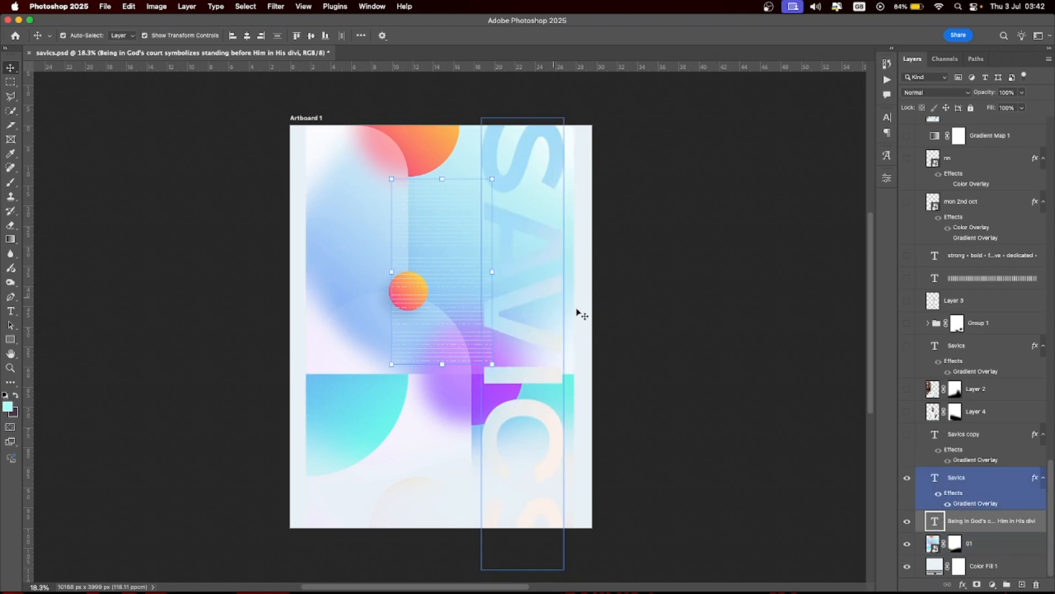
pyautogui.click(1012, 489)
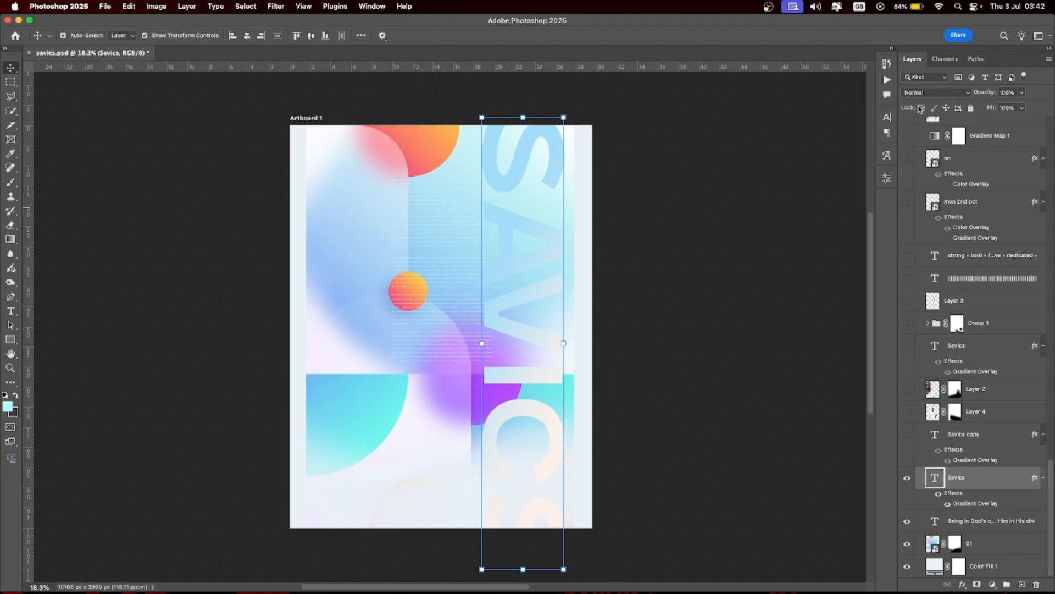
pyautogui.click(887, 118)
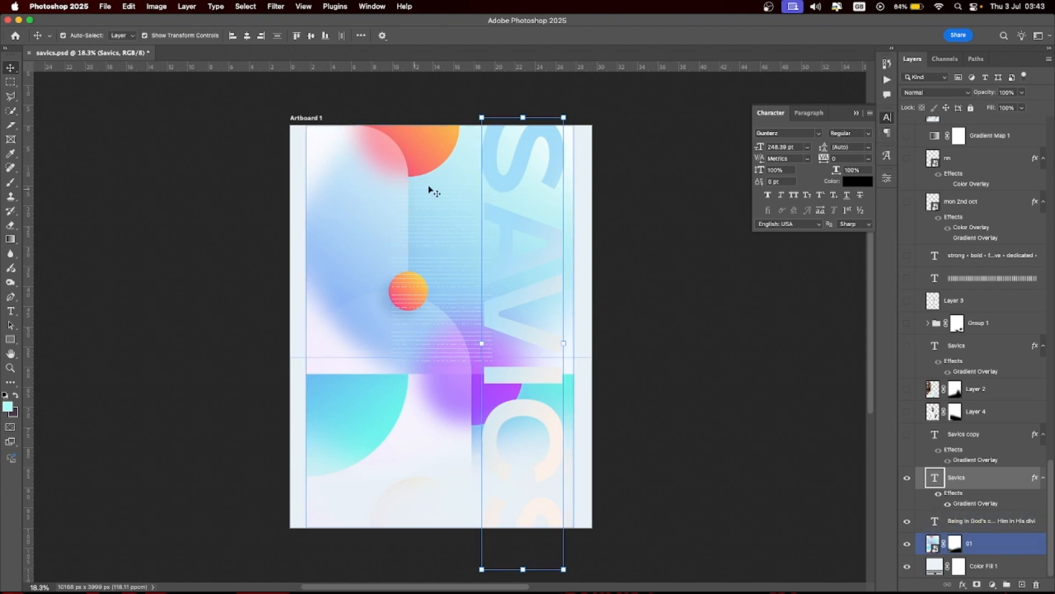
pyautogui.click(389, 301)
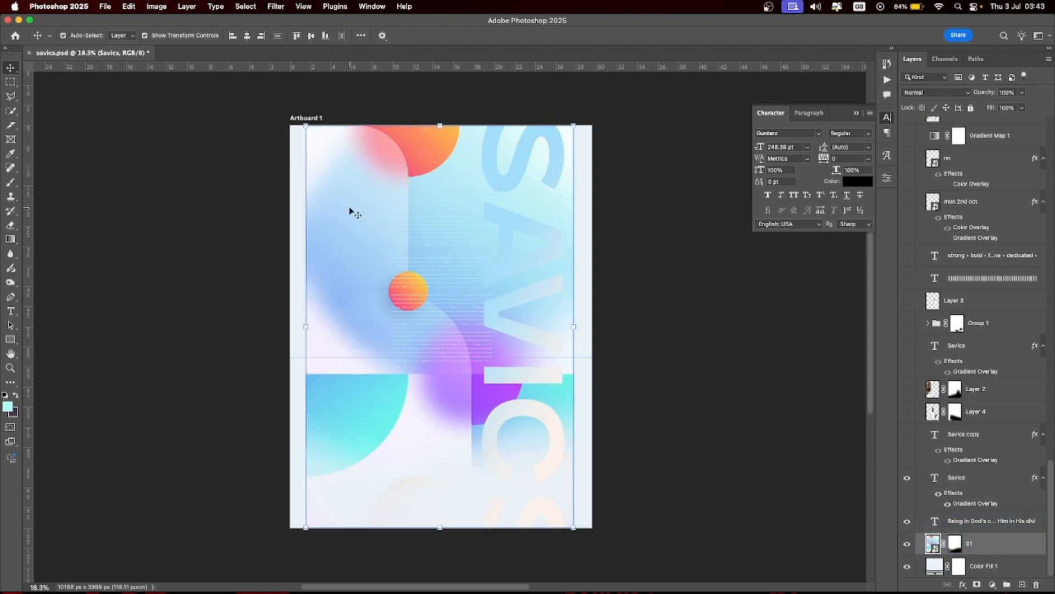
pyautogui.click(1014, 520)
pyautogui.click(995, 478)
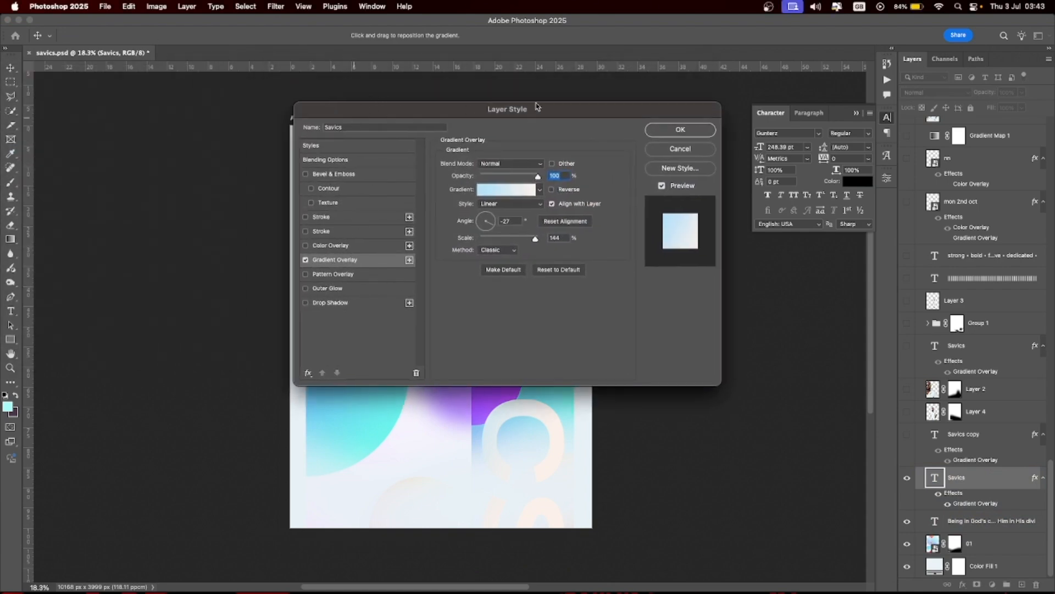
# - Apply the Iridescent_09 gradient overlay to the Savics title, then show the orange Savics copy layer
pyautogui.moveTo(504, 115); pyautogui.dragTo(649, 95)
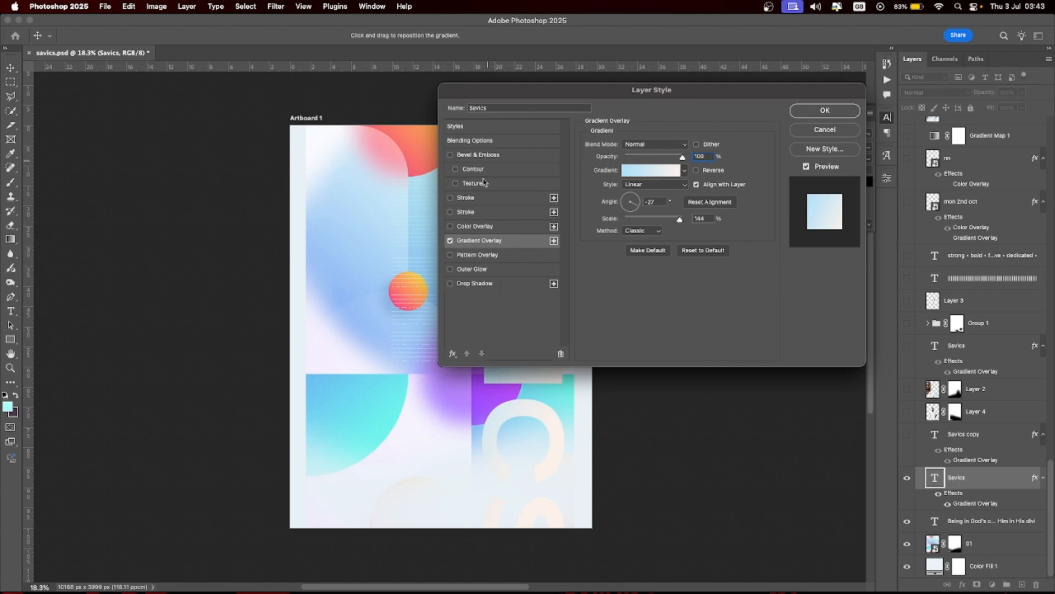
pyautogui.click(453, 355)
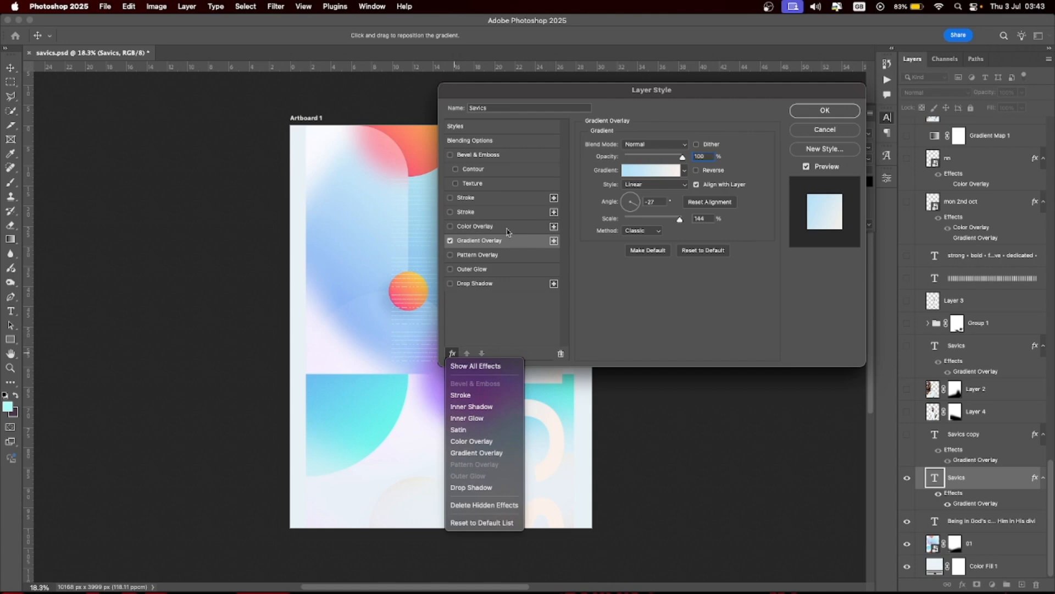
pyautogui.click(517, 305)
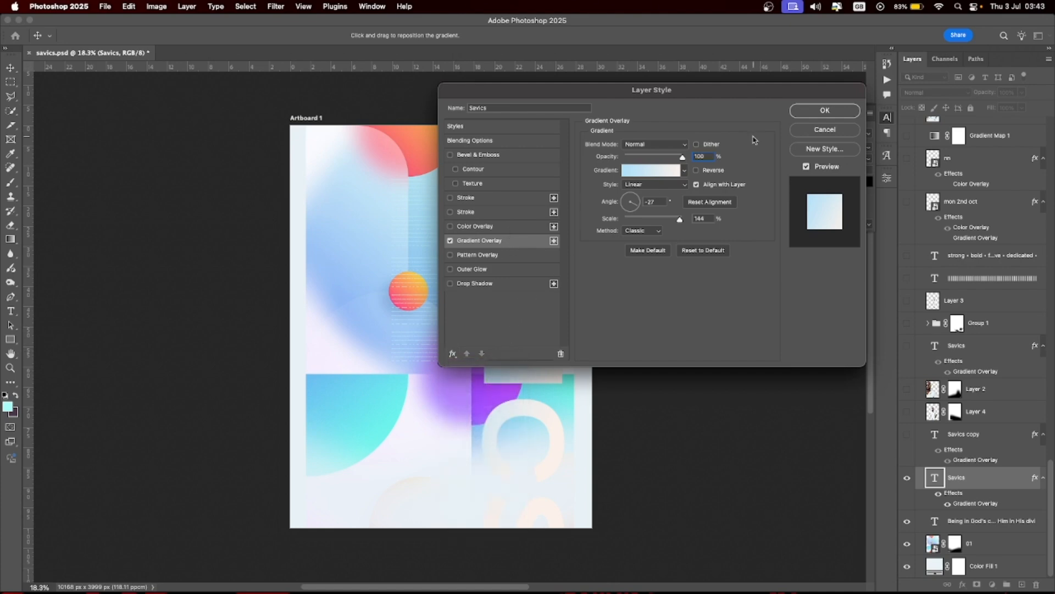
pyautogui.click(650, 176)
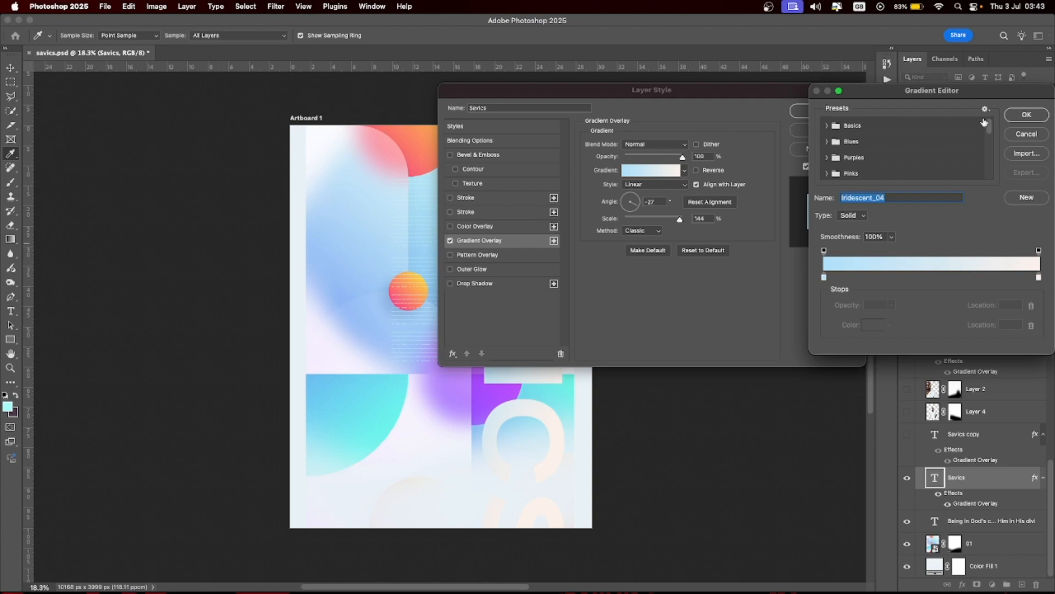
pyautogui.click(1027, 114)
pyautogui.click(685, 170)
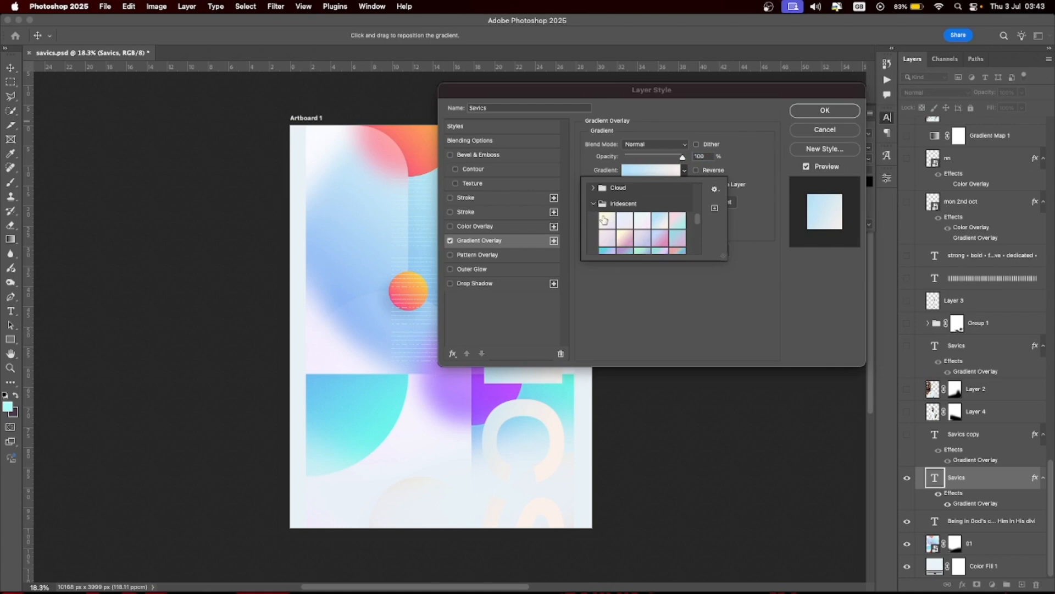
pyautogui.scroll(-1, 666, 239)
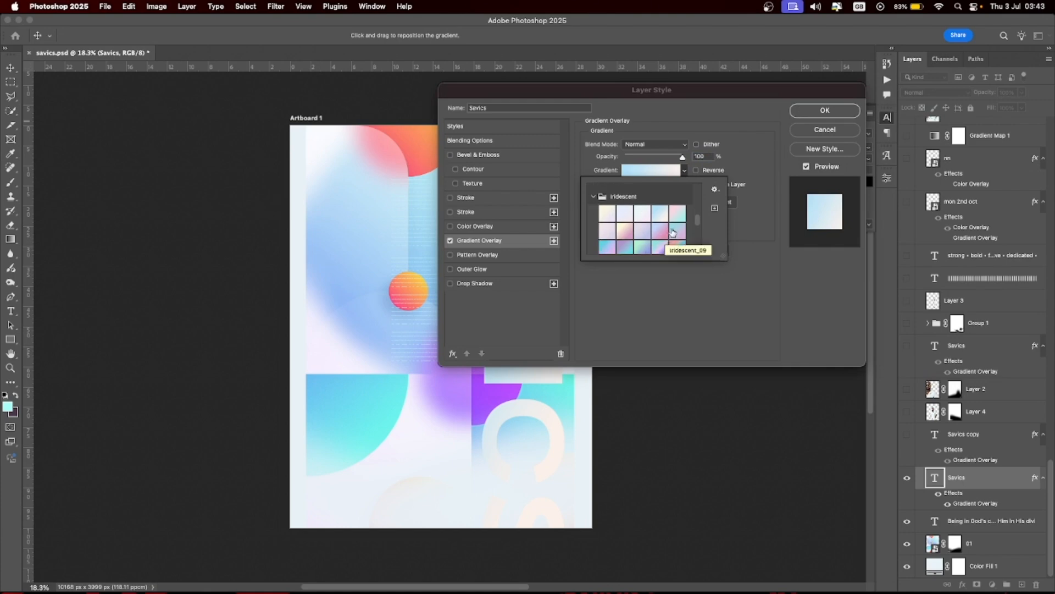
pyautogui.click(665, 295)
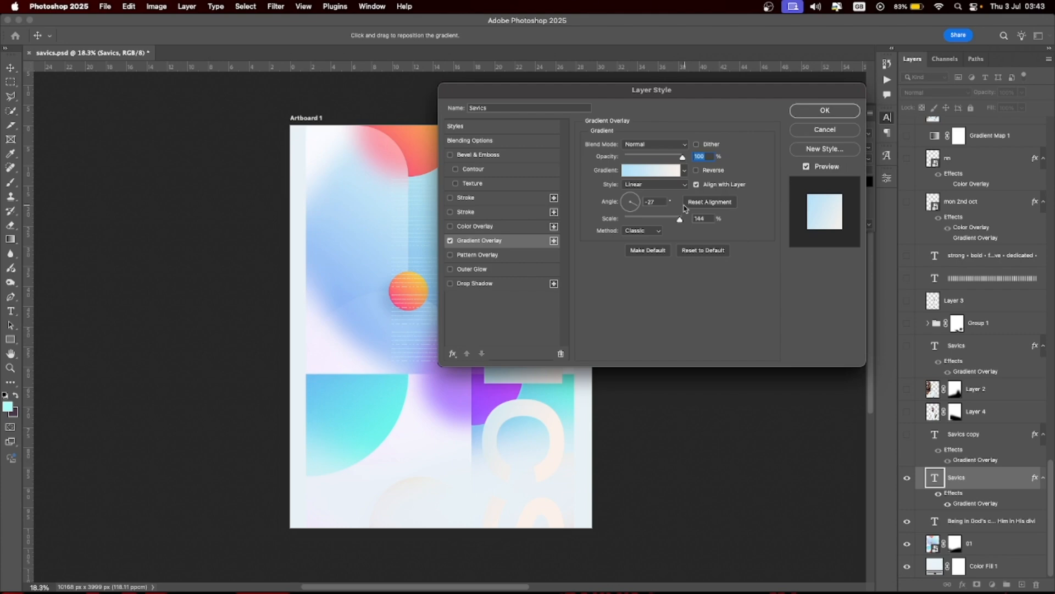
pyautogui.click(820, 111)
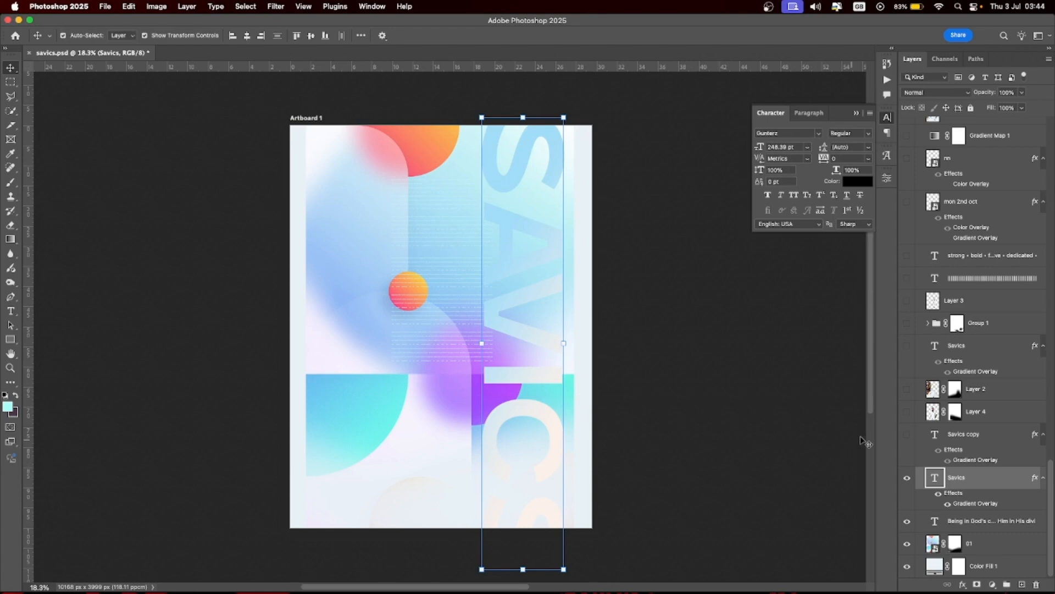
pyautogui.click(907, 434)
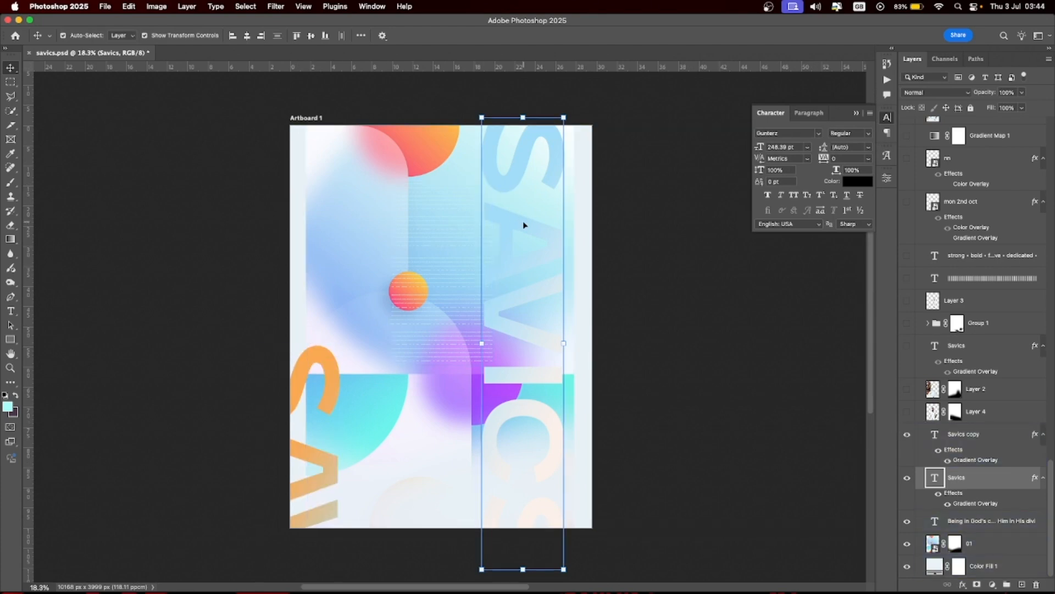
pyautogui.click(302, 395)
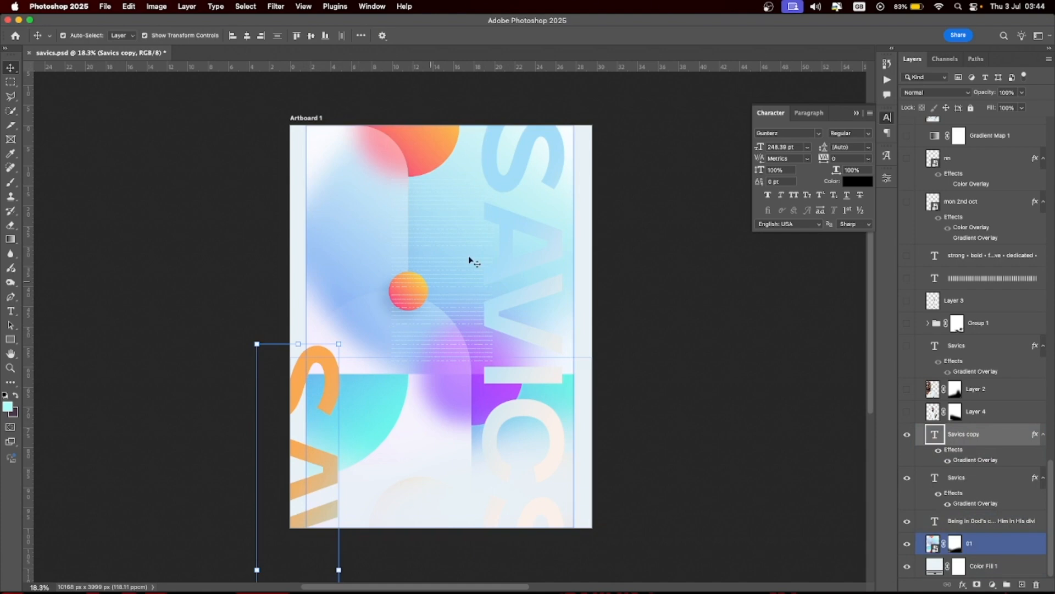
pyautogui.click(528, 234)
pyautogui.click(296, 375)
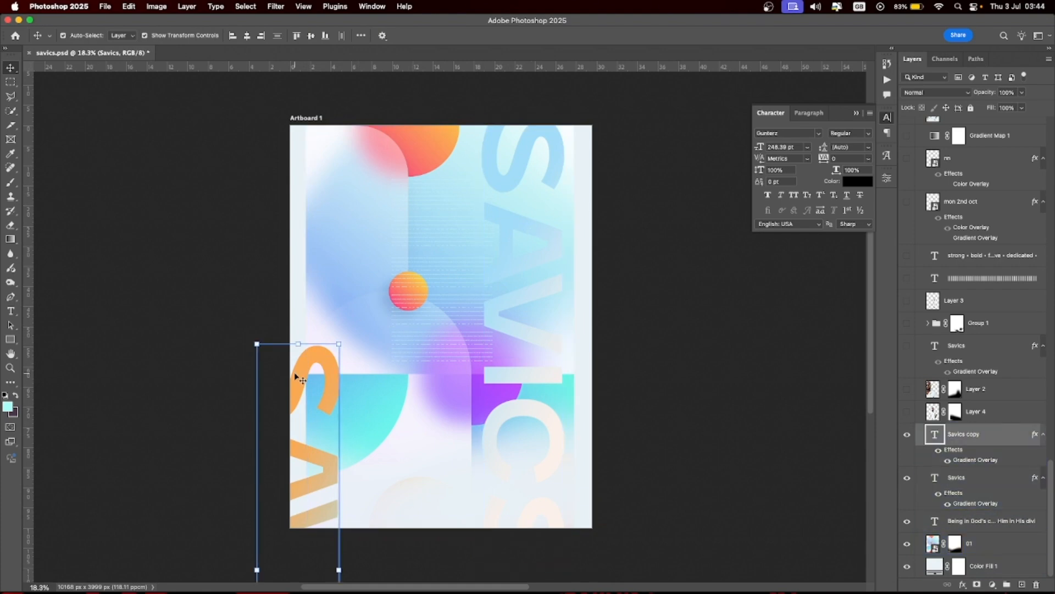
pyautogui.doubleClick(984, 461)
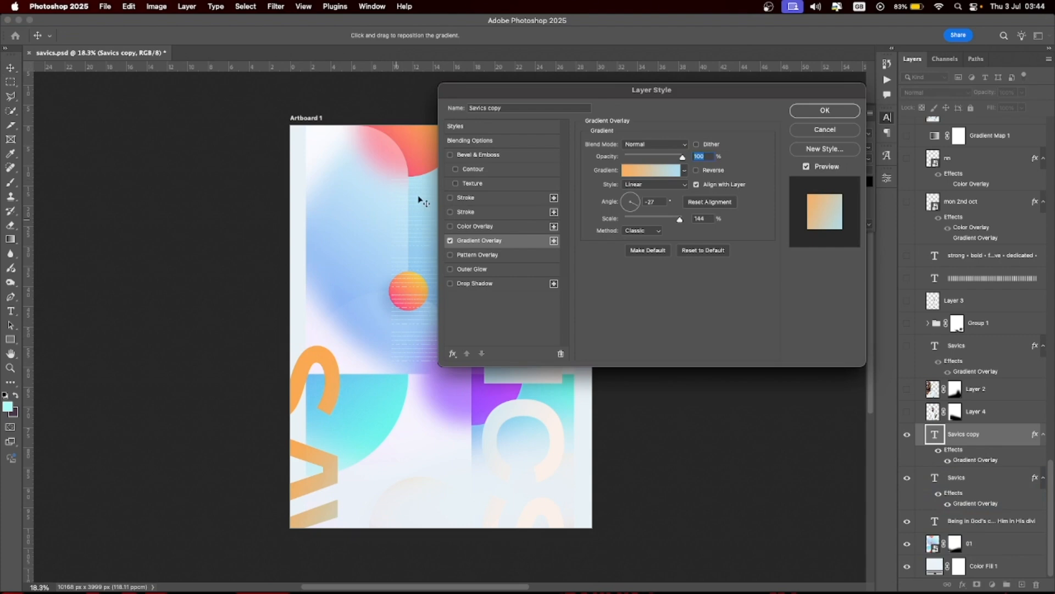
pyautogui.click(685, 171)
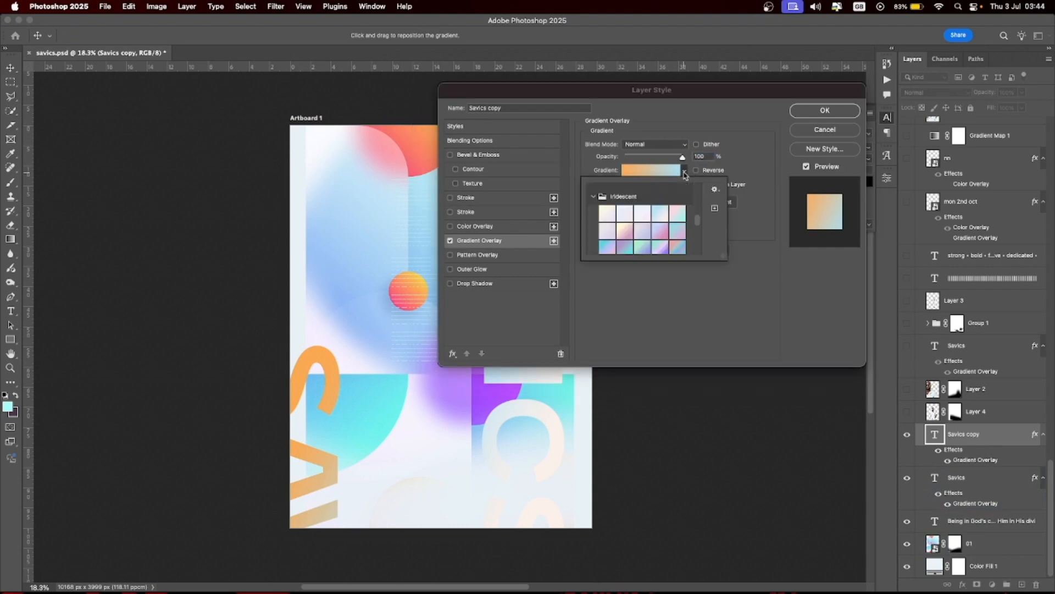
pyautogui.scroll(-3, 654, 224)
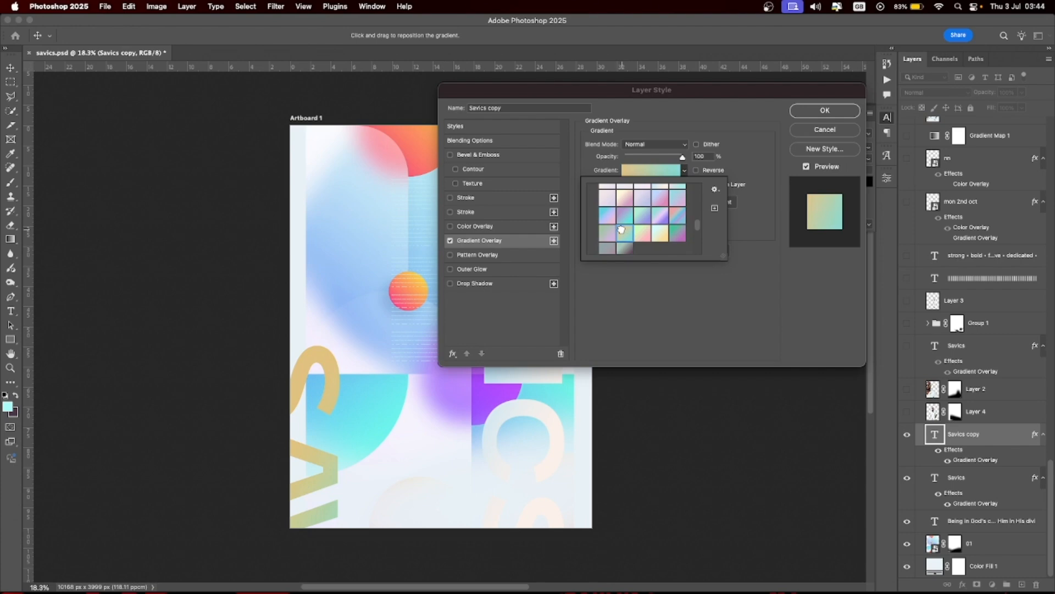
pyautogui.click(661, 231)
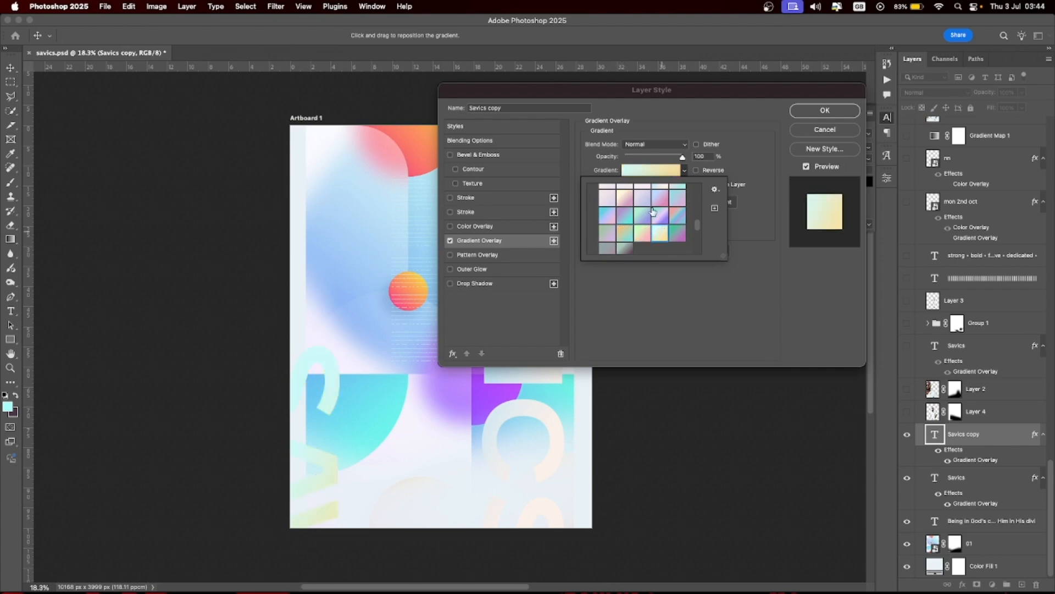
pyautogui.scroll(3, 653, 212)
pyautogui.click(623, 221)
pyautogui.click(619, 235)
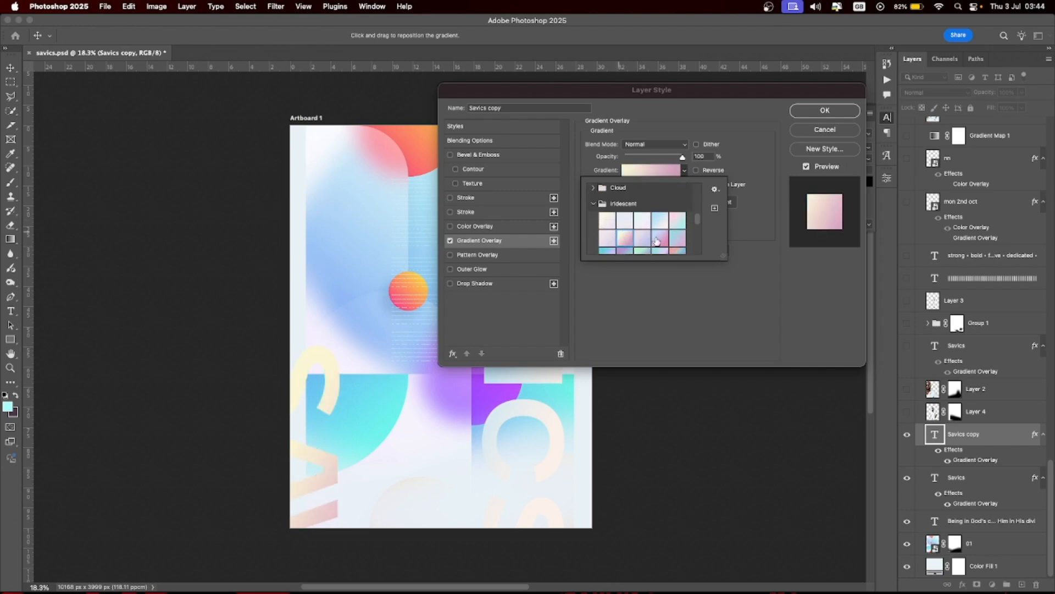
pyautogui.click(692, 316)
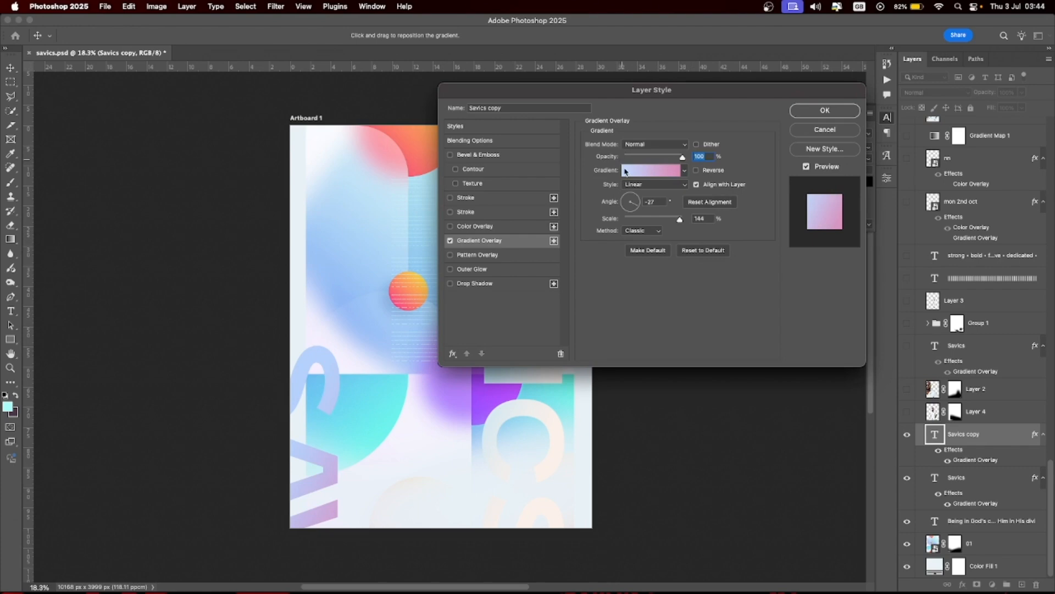
pyautogui.click(625, 171)
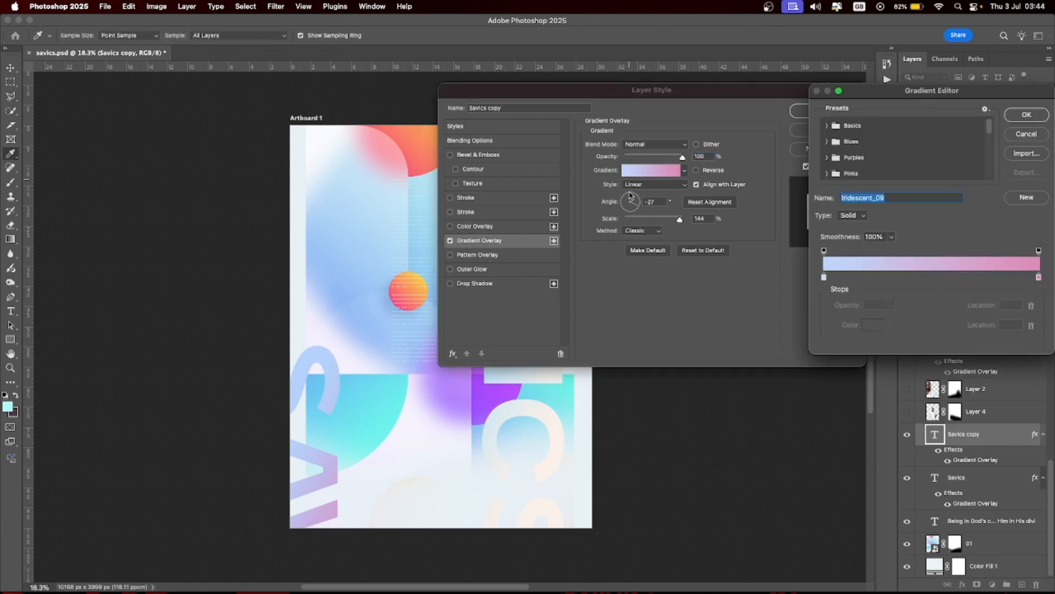
pyautogui.click(824, 277)
pyautogui.click(412, 132)
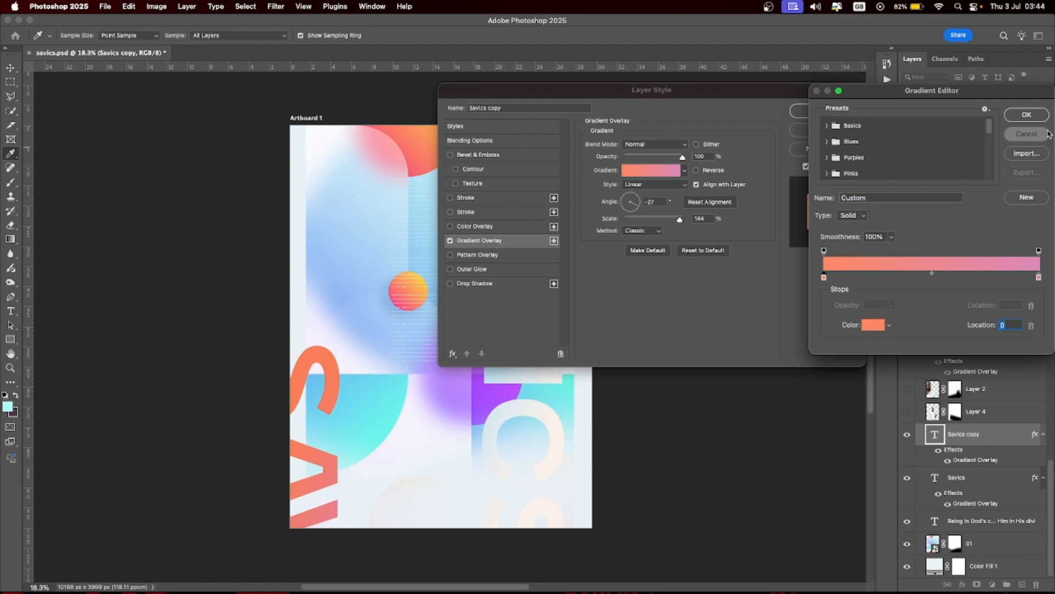
pyautogui.click(1008, 136)
pyautogui.click(824, 128)
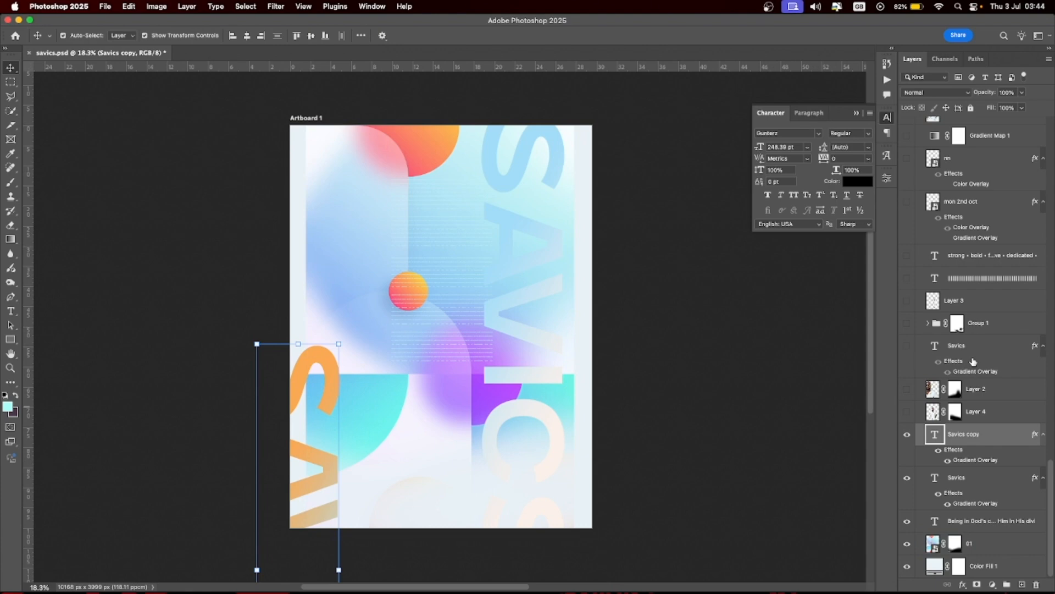
# - Turn on the Layer 4 and Layer 2 portrait photos and the blue Savics script layer
pyautogui.click(907, 412)
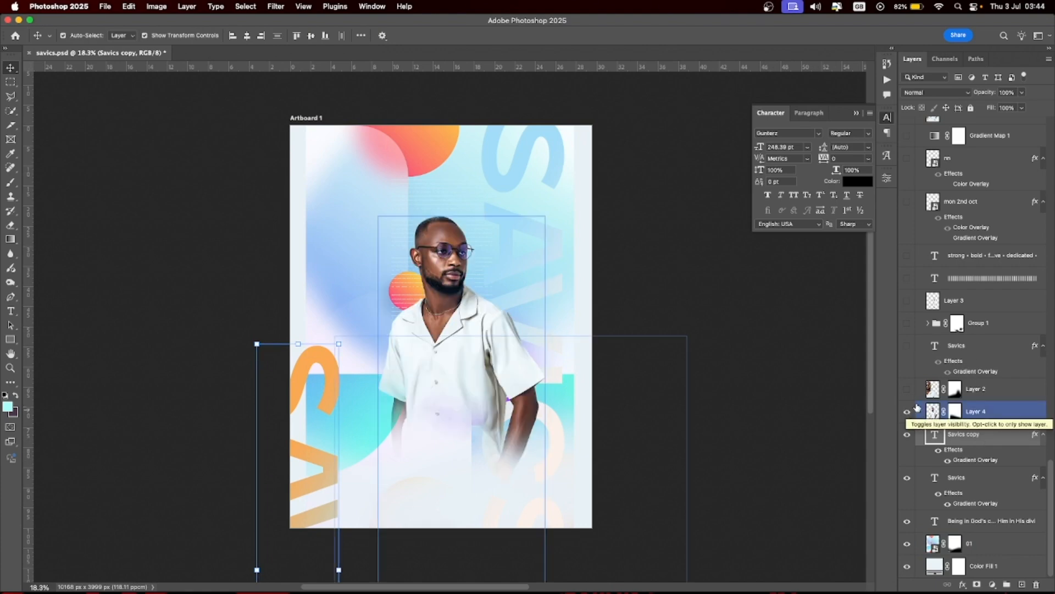
pyautogui.click(907, 390)
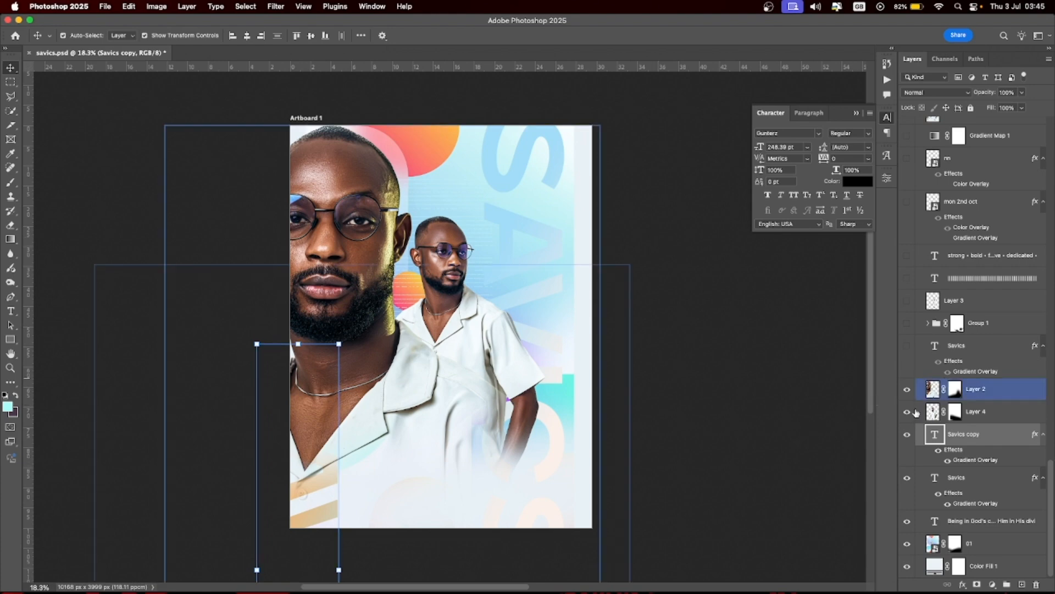
pyautogui.click(934, 391)
pyautogui.click(906, 416)
pyautogui.click(908, 412)
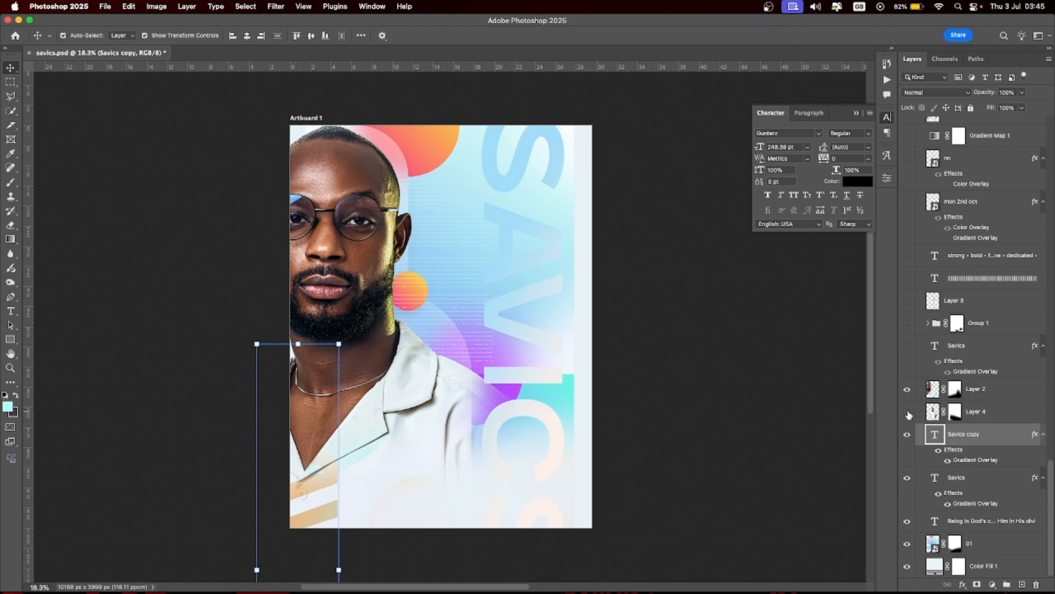
pyautogui.click(908, 412)
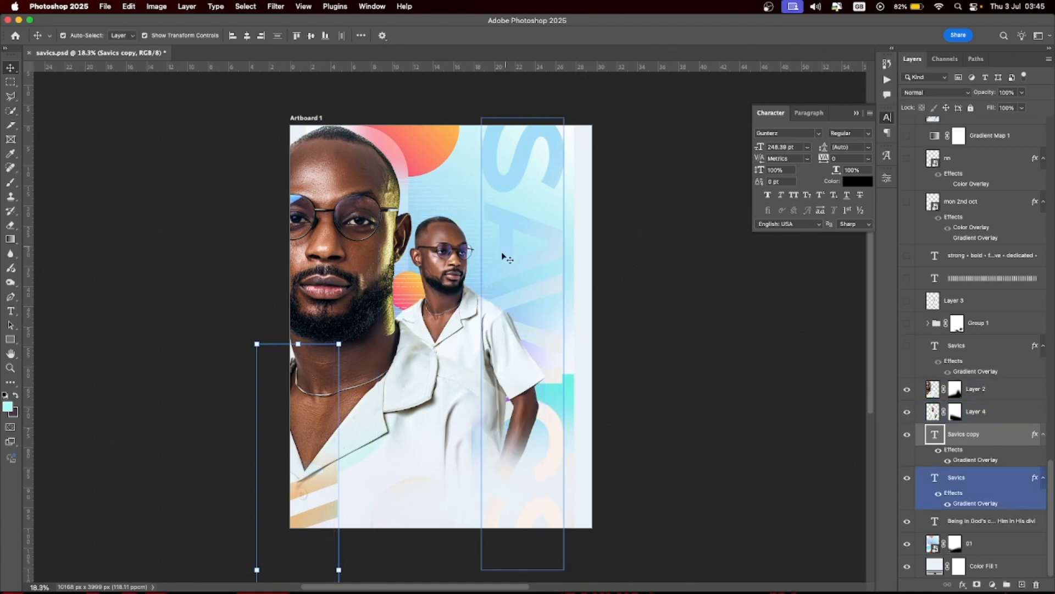
pyautogui.click(439, 278)
pyautogui.click(347, 158)
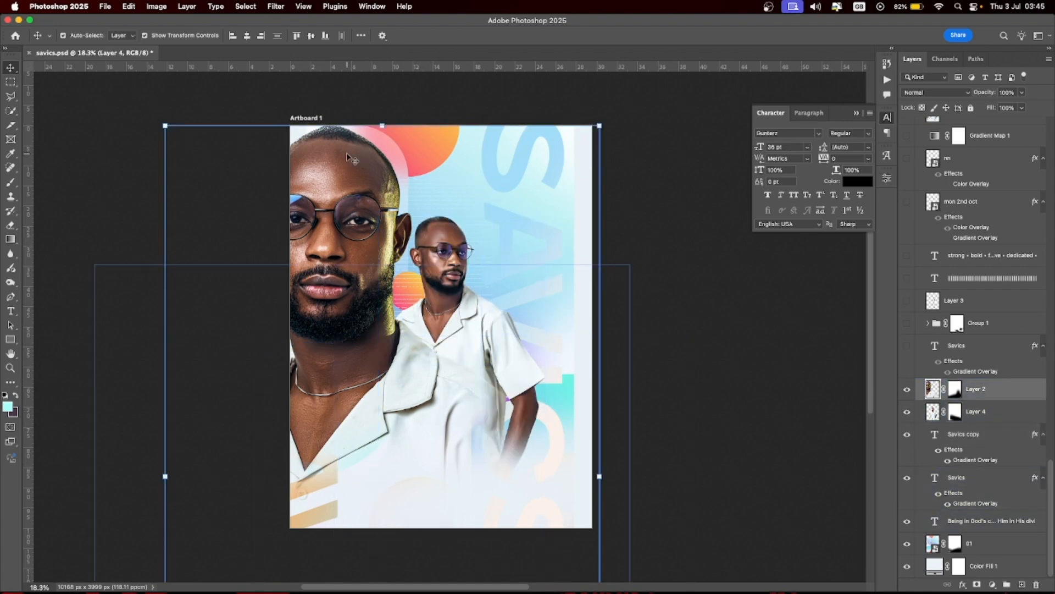
pyautogui.click(458, 300)
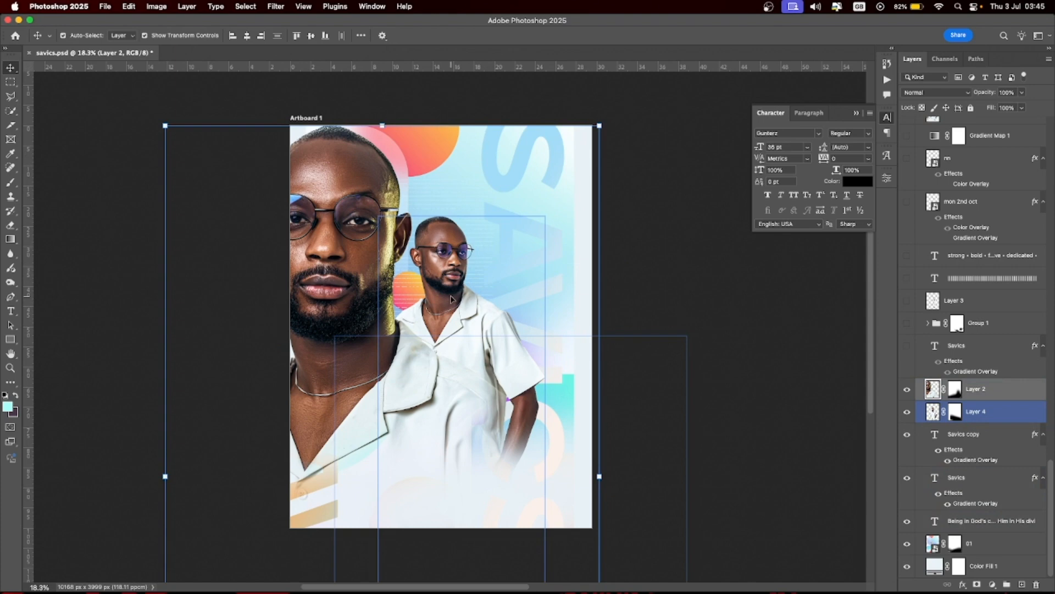
pyautogui.click(907, 345)
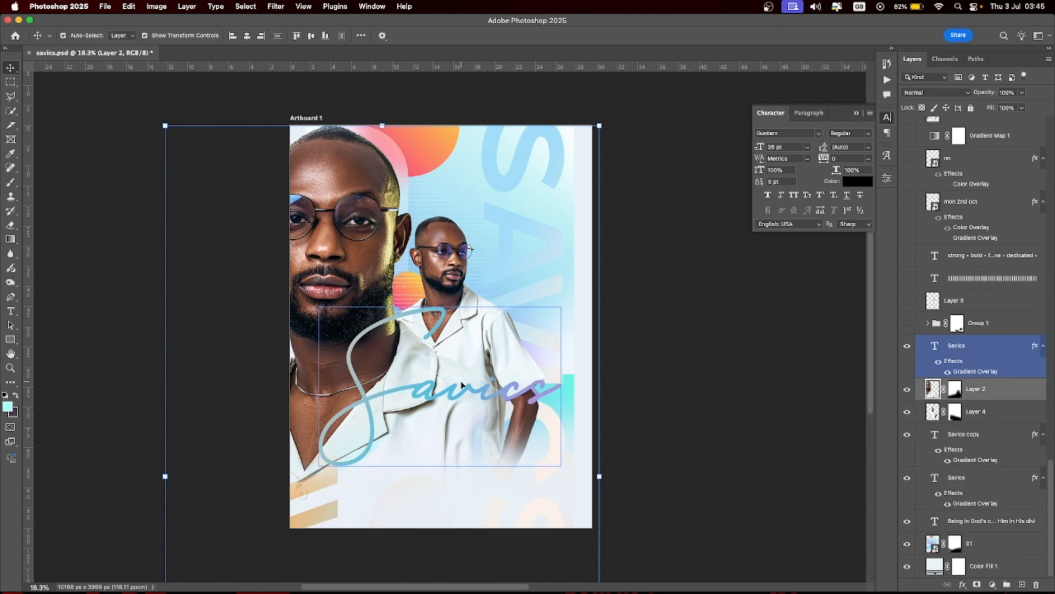
pyautogui.click(956, 345)
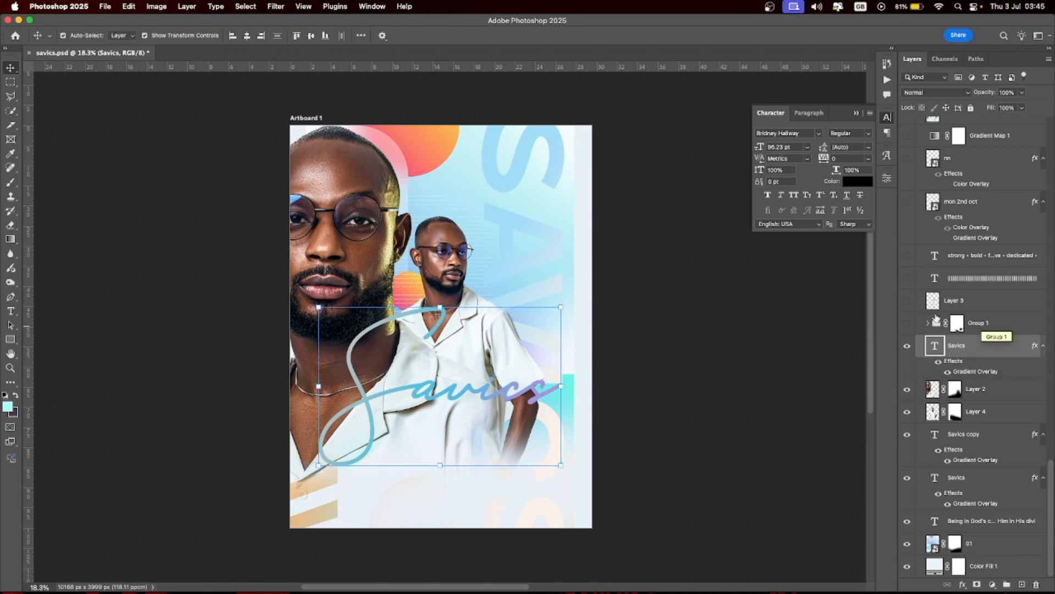
pyautogui.click(905, 323)
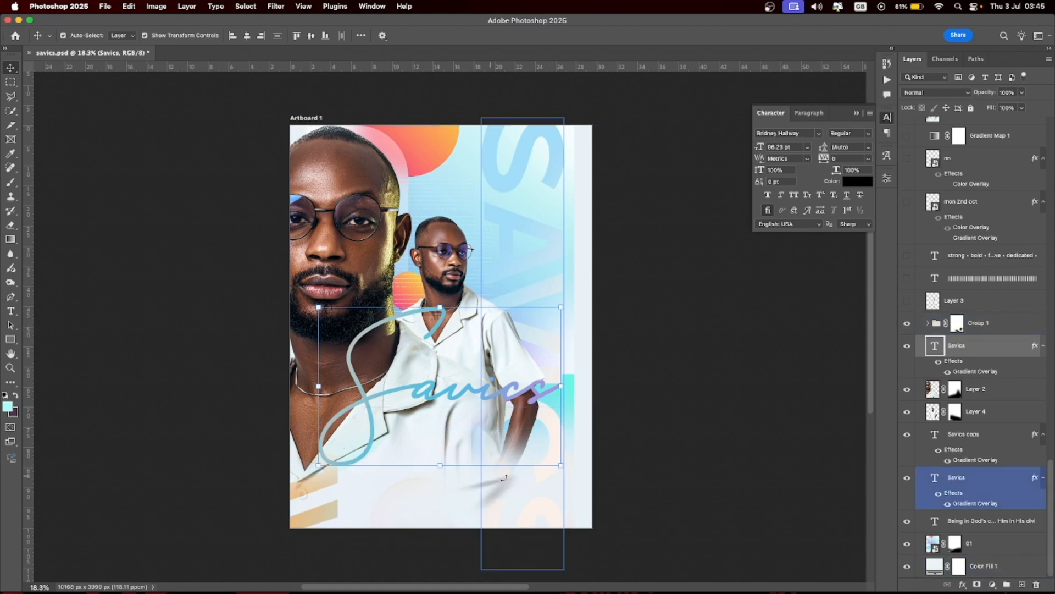
pyautogui.click(907, 301)
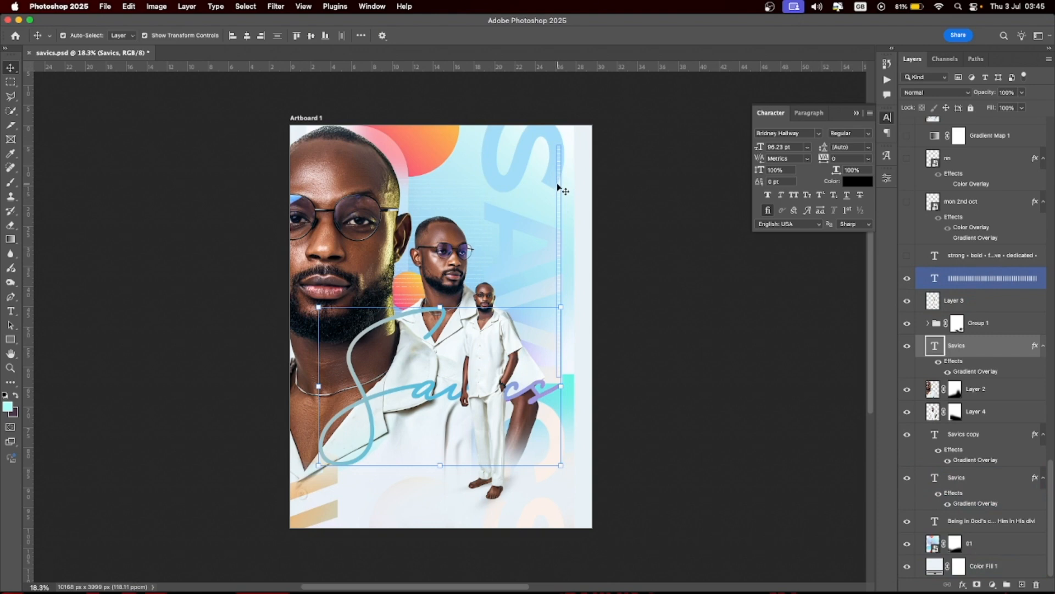
pyautogui.click(562, 213)
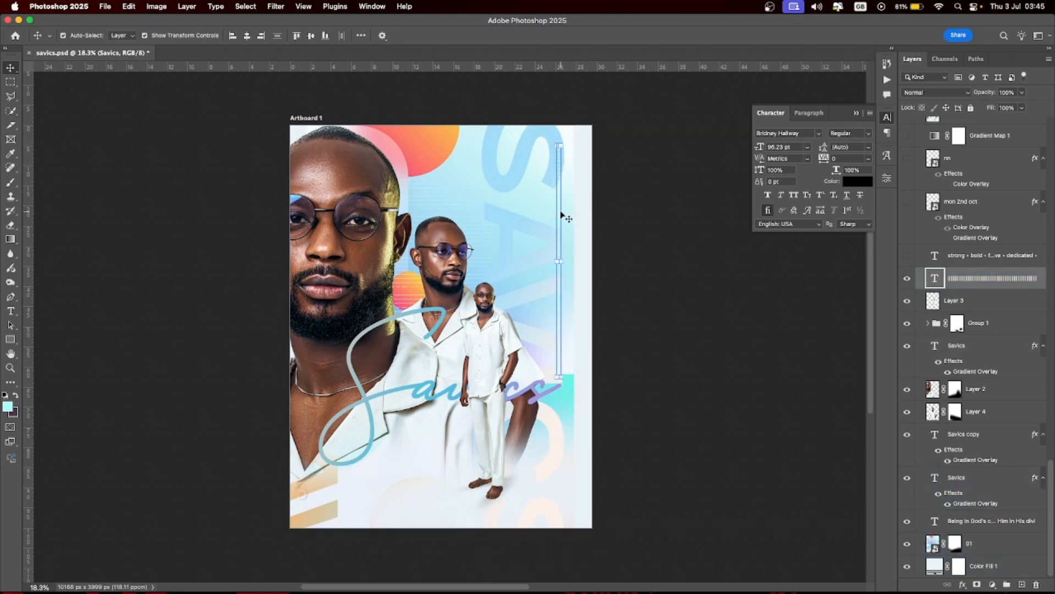
pyautogui.click(906, 256)
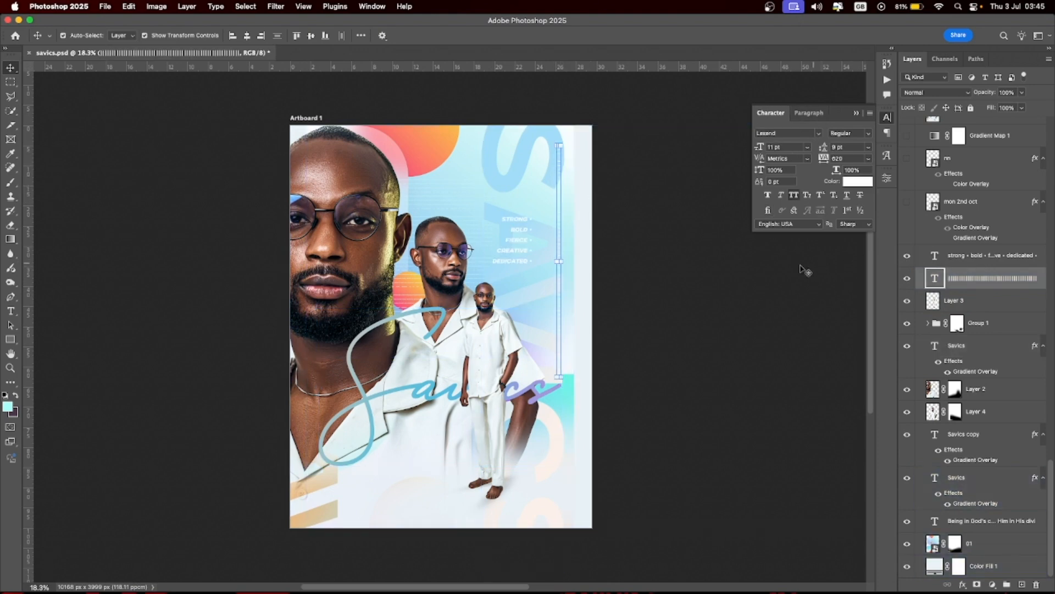
pyautogui.click(518, 234)
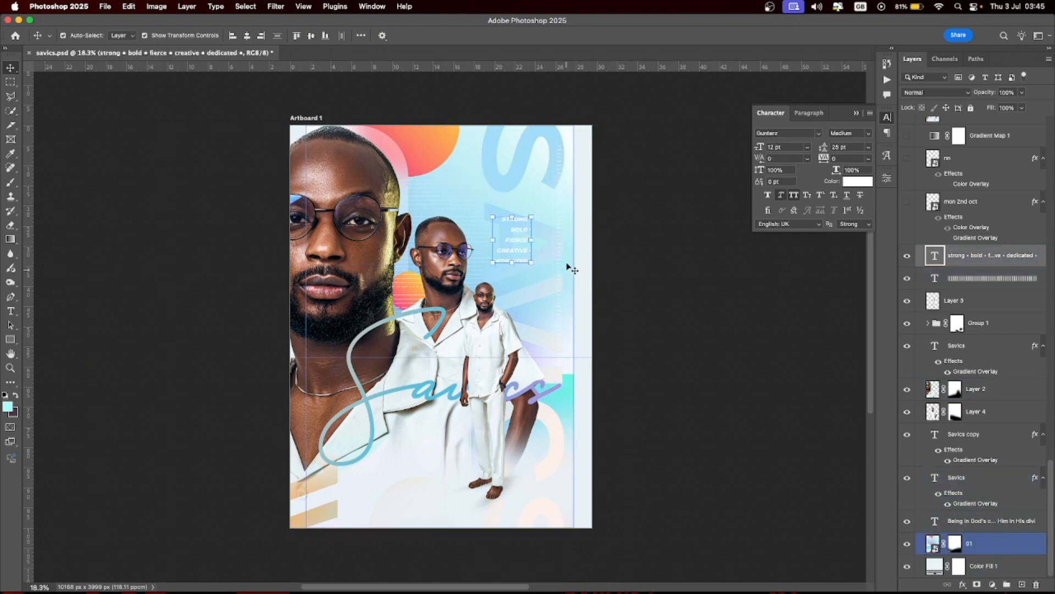
pyautogui.click(690, 273)
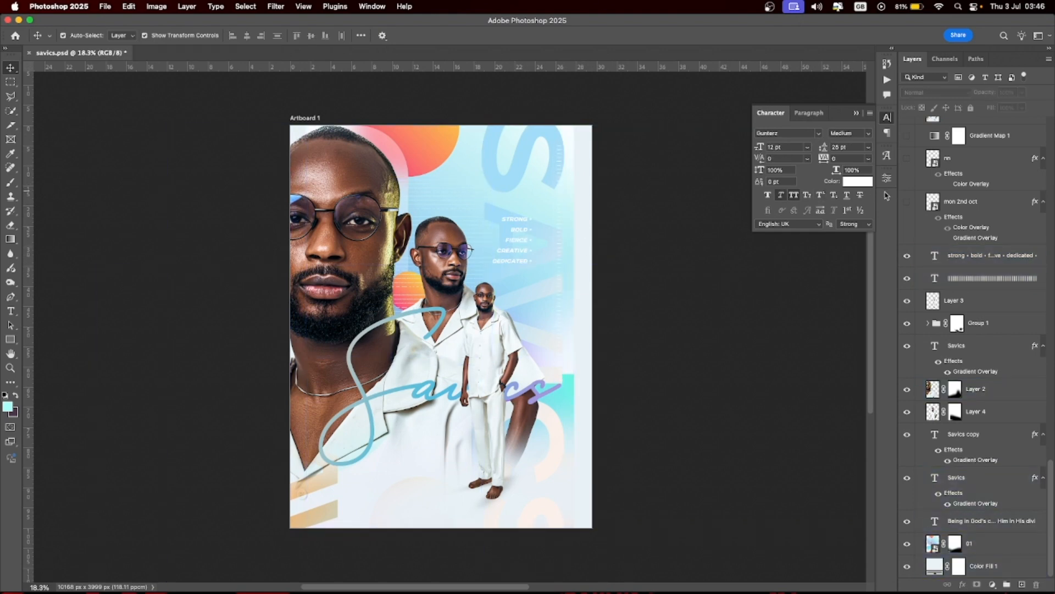
pyautogui.click(971, 258)
pyautogui.scroll(3, 981, 262)
pyautogui.scroll(2, 980, 262)
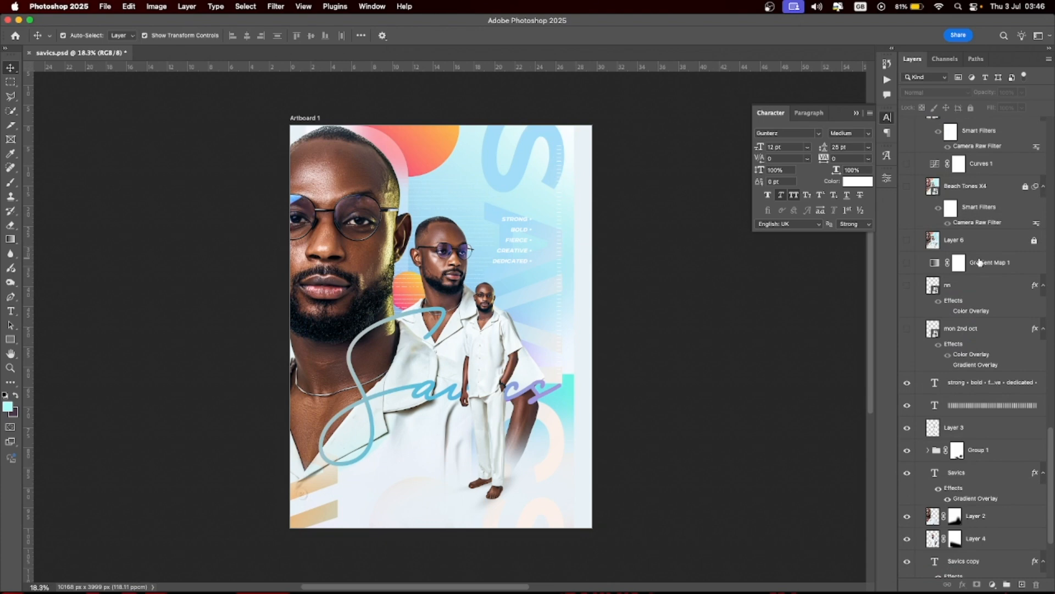
# - Show the date badge, rn mark and Gradient Map 1, then open its Soft Light 29% settings
pyautogui.click(907, 329)
pyautogui.click(422, 438)
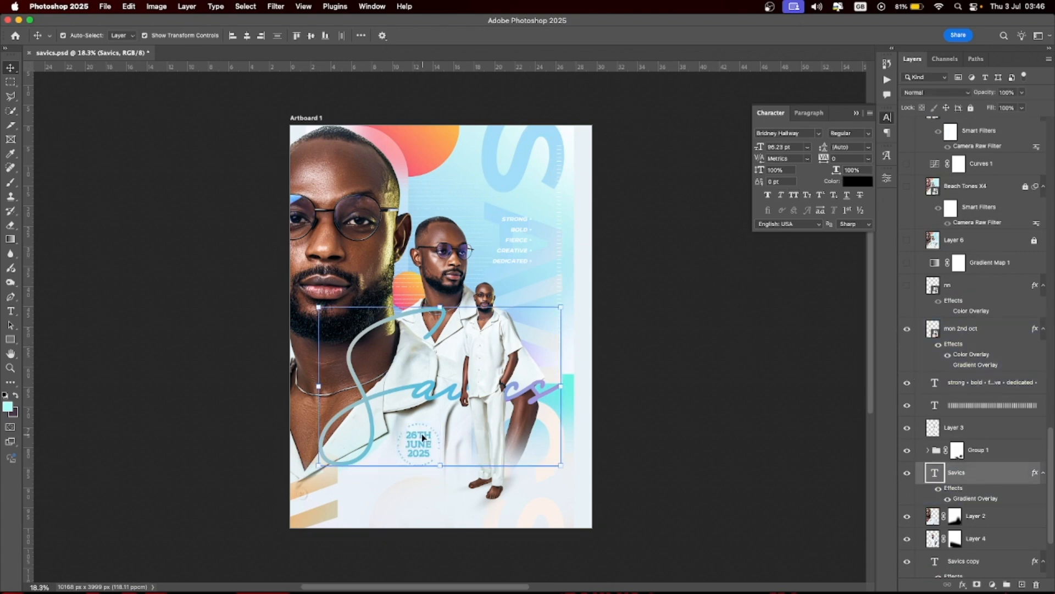
pyautogui.click(432, 441)
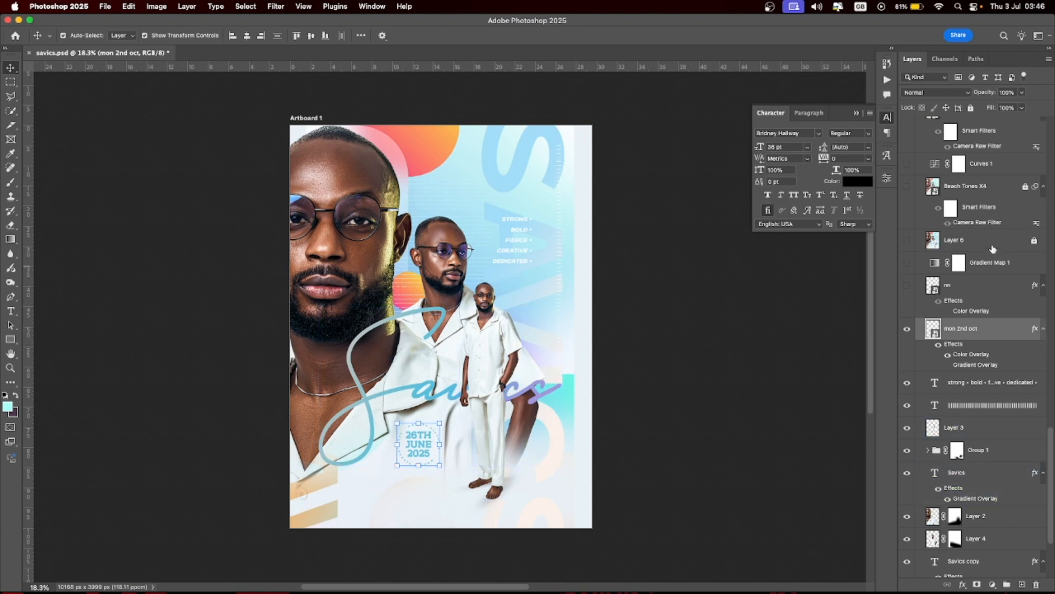
pyautogui.click(906, 286)
pyautogui.click(907, 264)
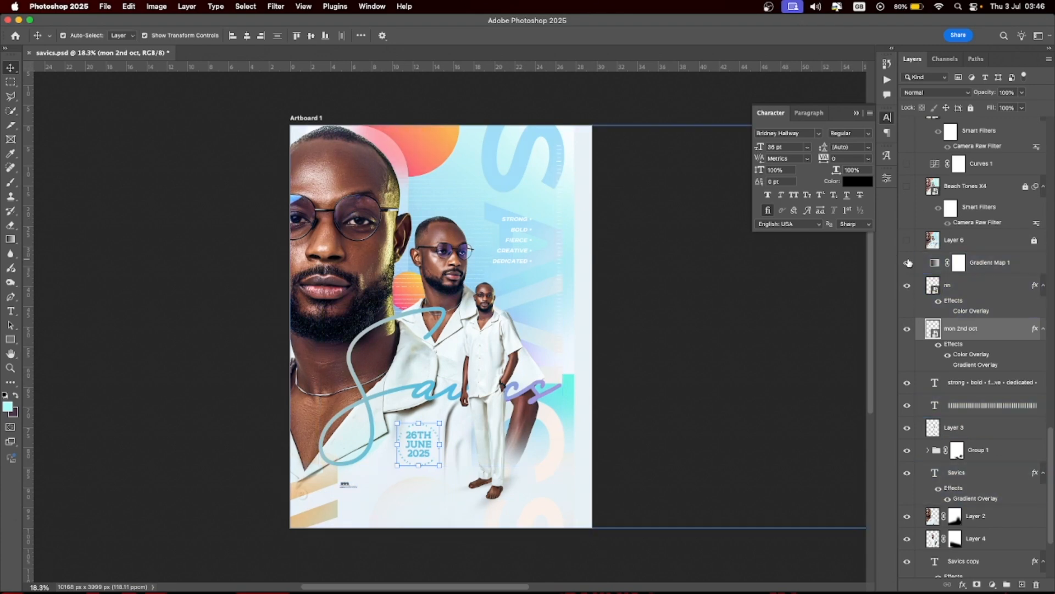
pyautogui.doubleClick(934, 264)
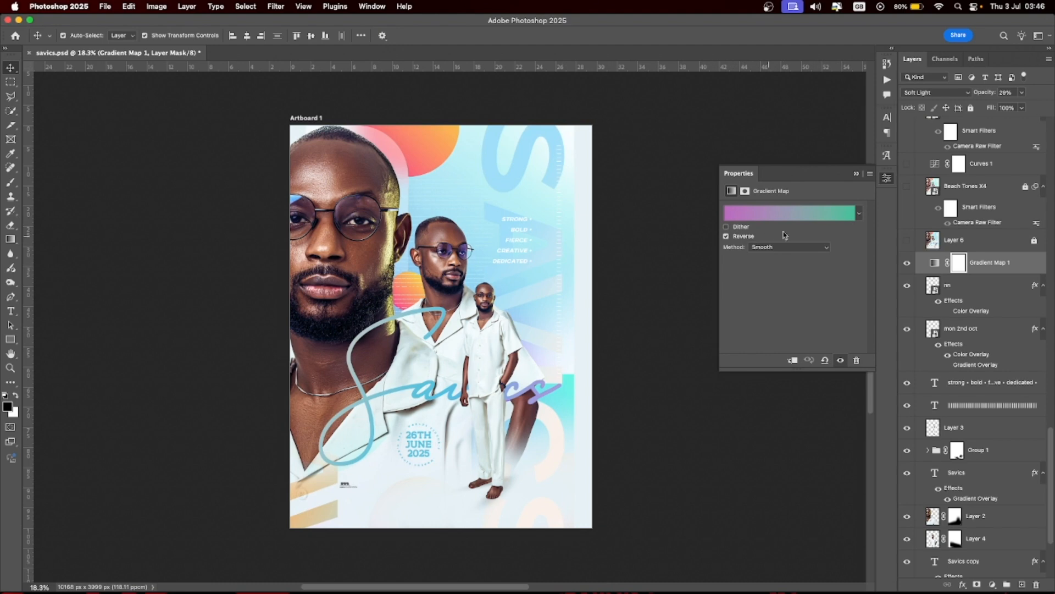
pyautogui.click(792, 213)
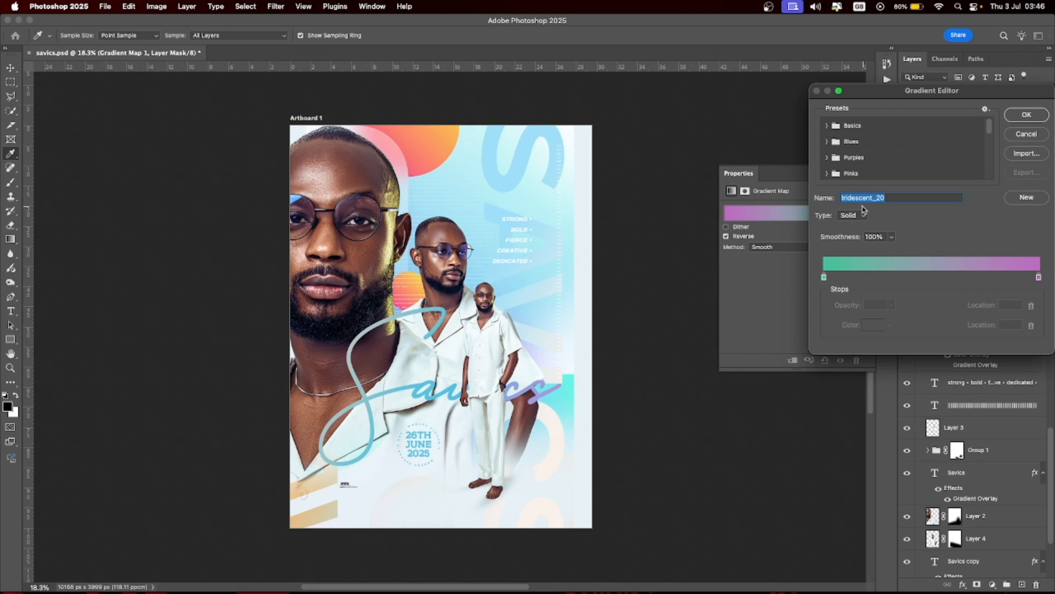
pyautogui.scroll(-5, 875, 169)
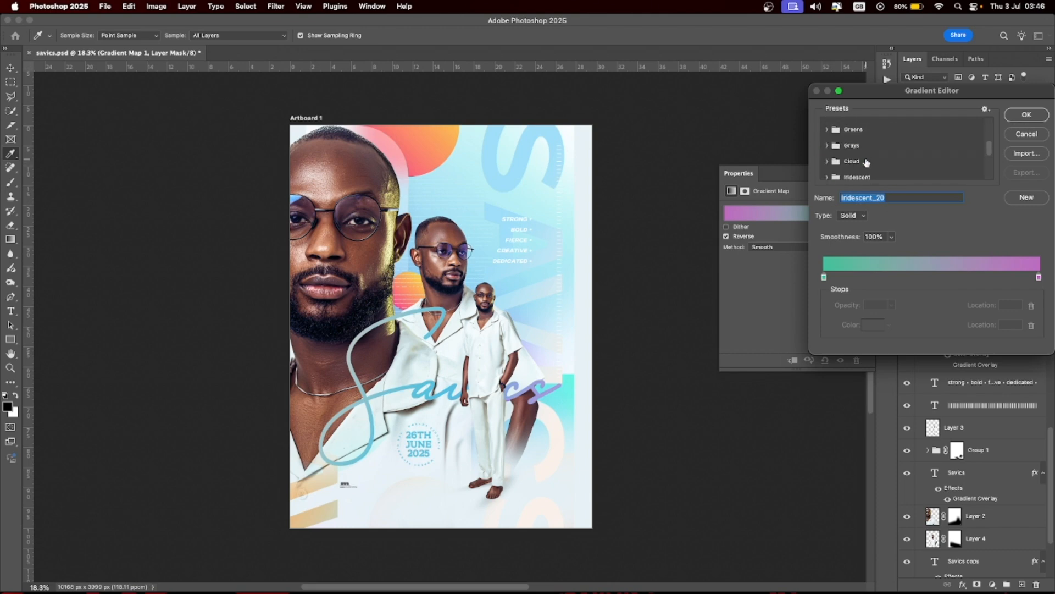
pyautogui.click(826, 176)
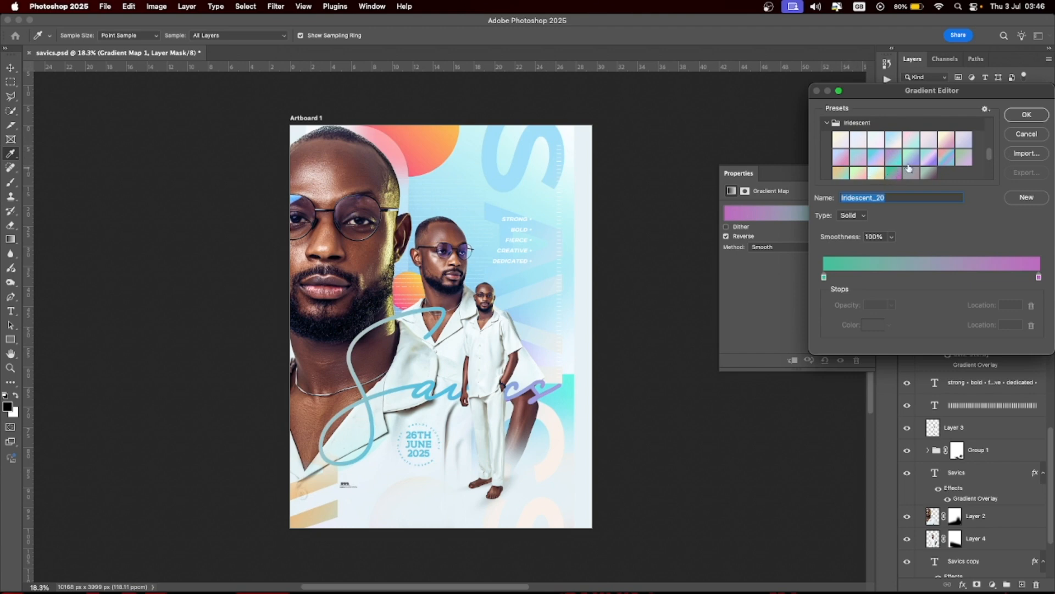
pyautogui.click(1026, 115)
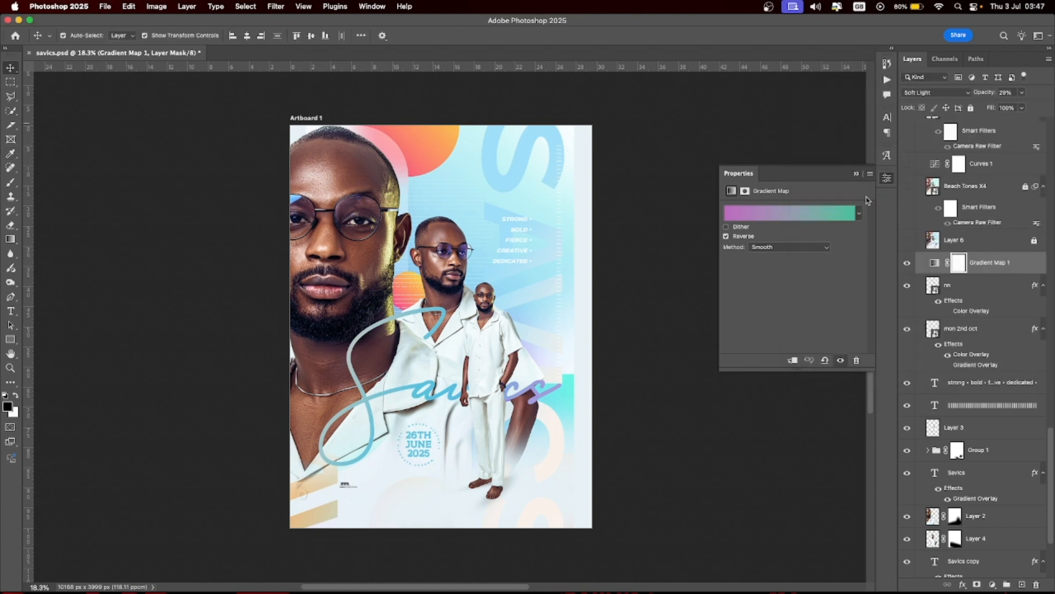
pyautogui.click(726, 236)
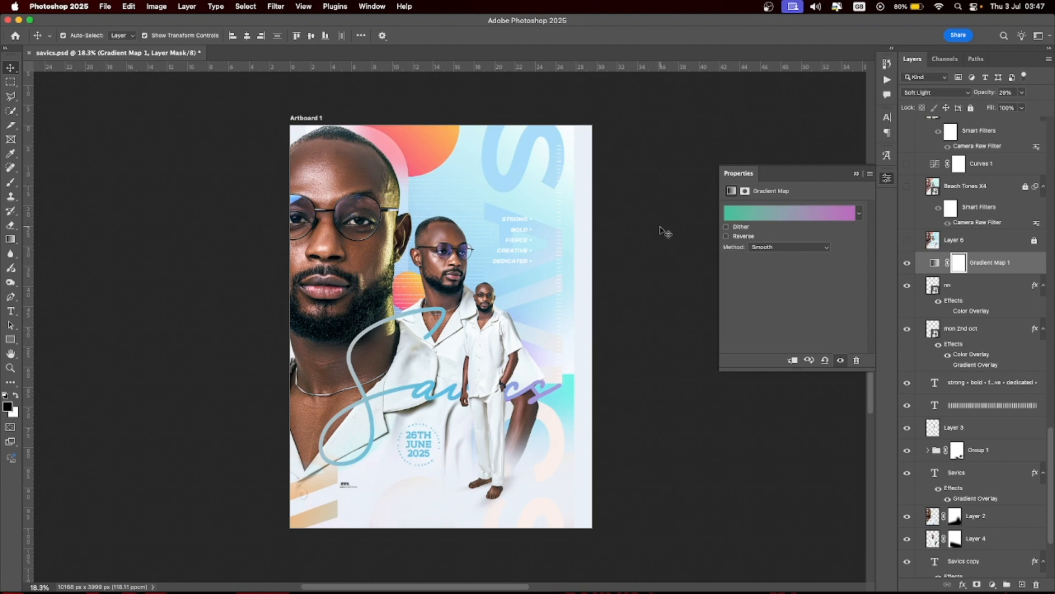
pyautogui.click(727, 236)
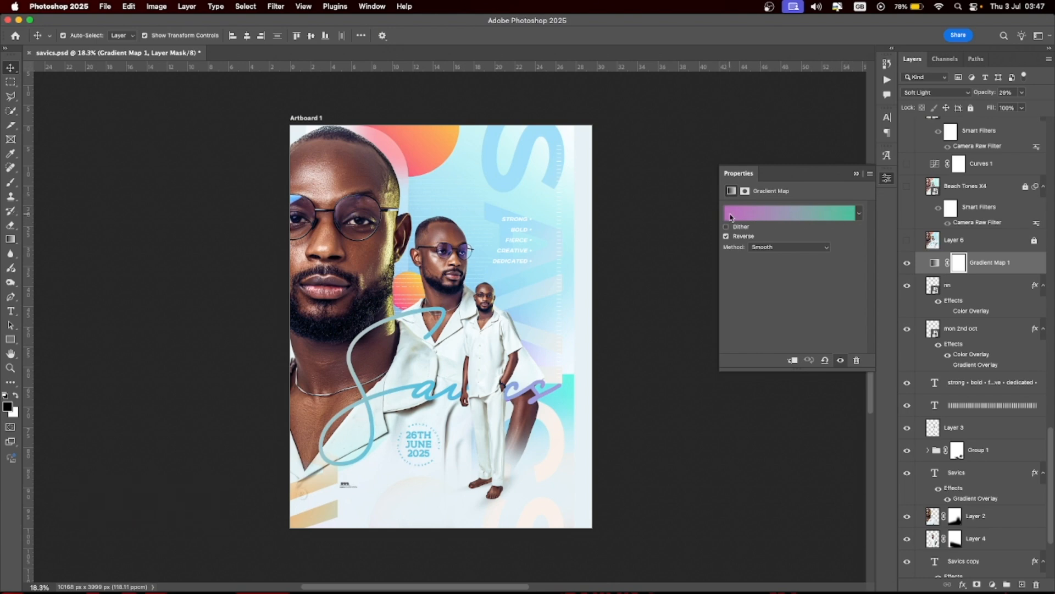
pyautogui.click(319, 181)
pyautogui.scroll(3, 942, 177)
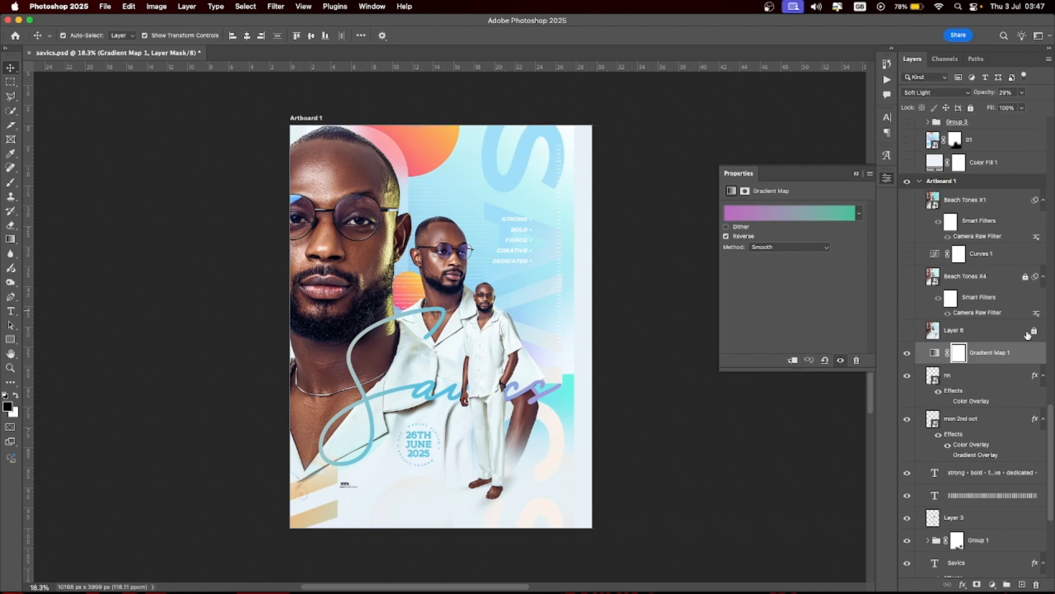
# - Show and unlock Layer 6, then display the Actions panel with Beach Tones X1–X5
pyautogui.click(1027, 335)
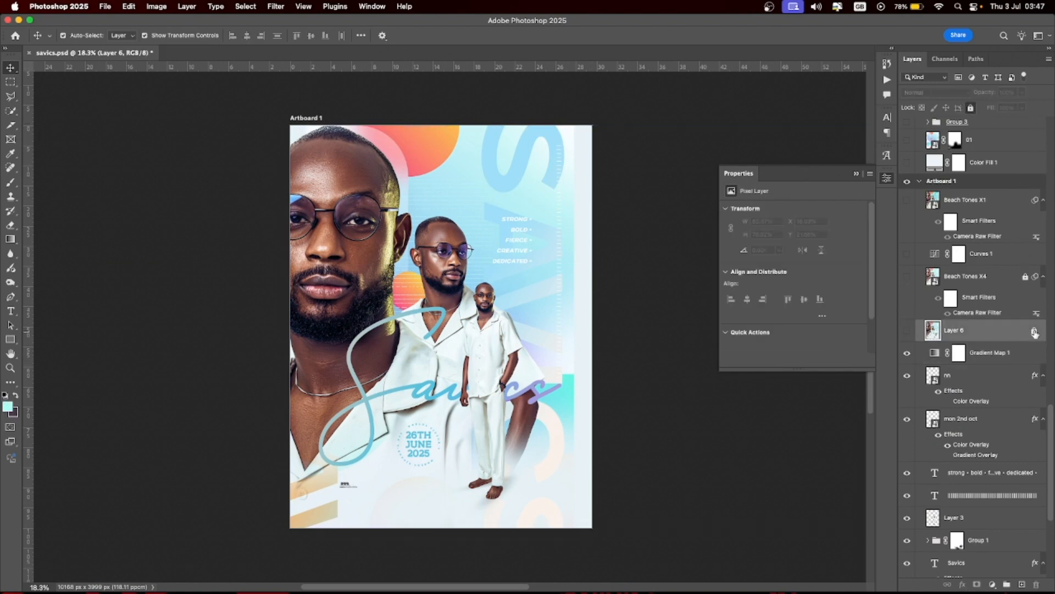
pyautogui.click(908, 331)
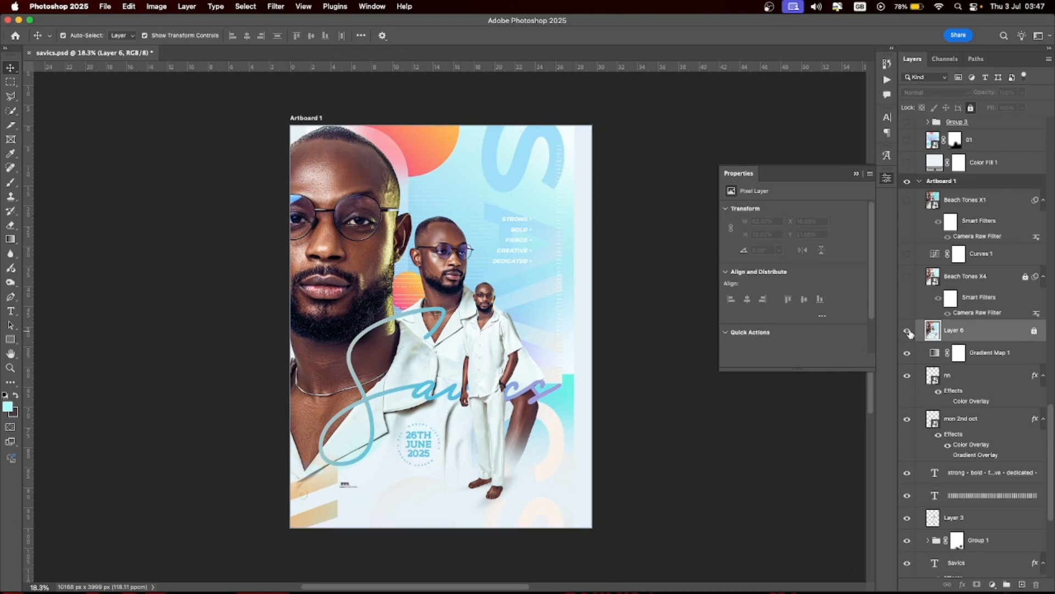
pyautogui.click(1034, 331)
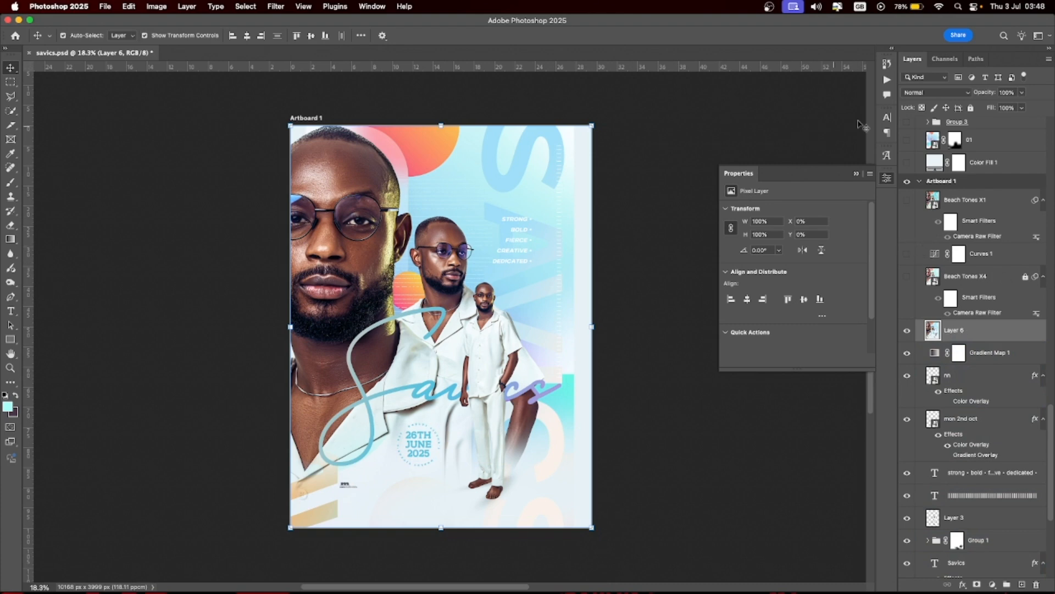
pyautogui.click(887, 80)
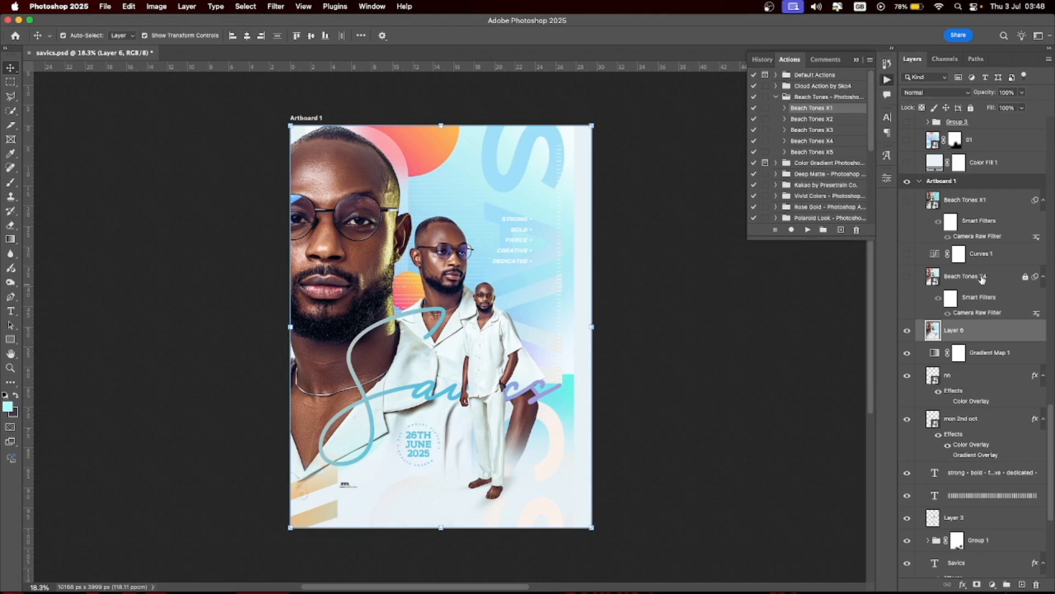
# - Turn on the Beach Tones X4 teal grade, comparing the poster with and without it
pyautogui.click(982, 278)
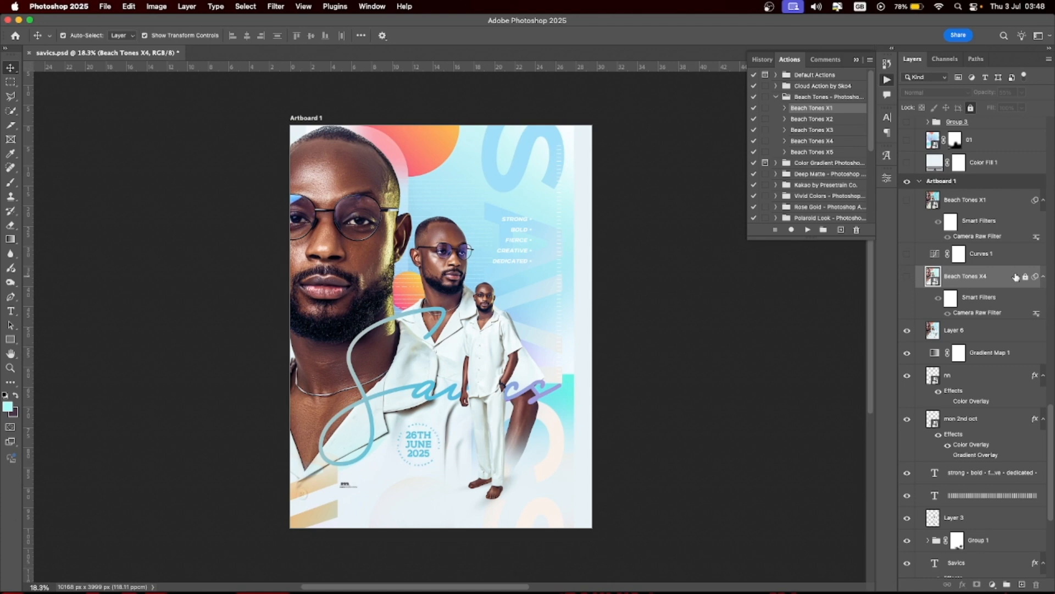
pyautogui.click(380, 227)
pyautogui.click(907, 276)
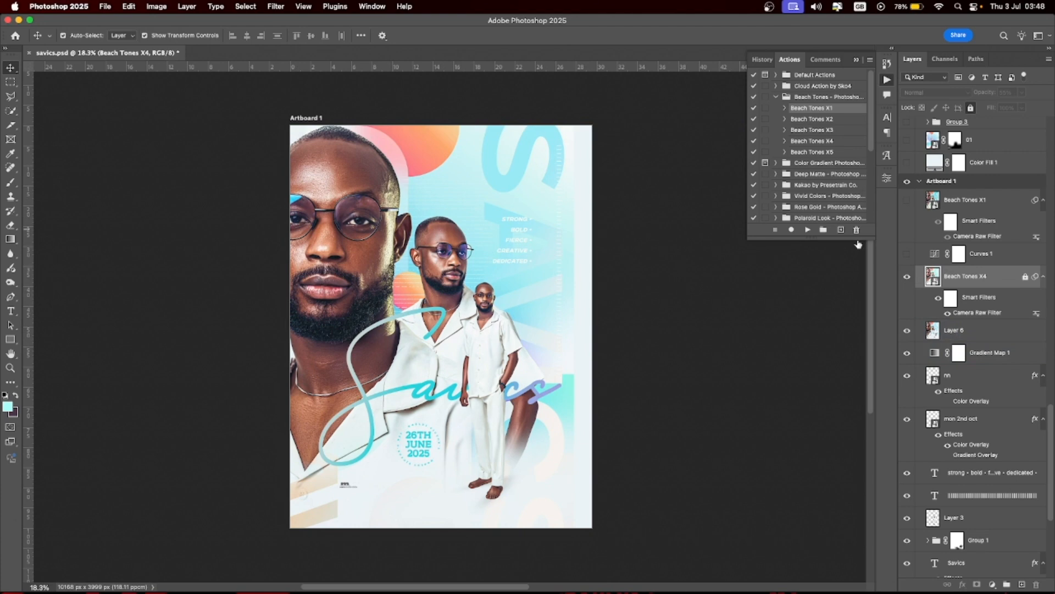
pyautogui.click(908, 277)
pyautogui.click(908, 277)
# - Enable Curves 1 after an on/off comparison, then turn on the Beach Tones X1 grade
pyautogui.click(904, 254)
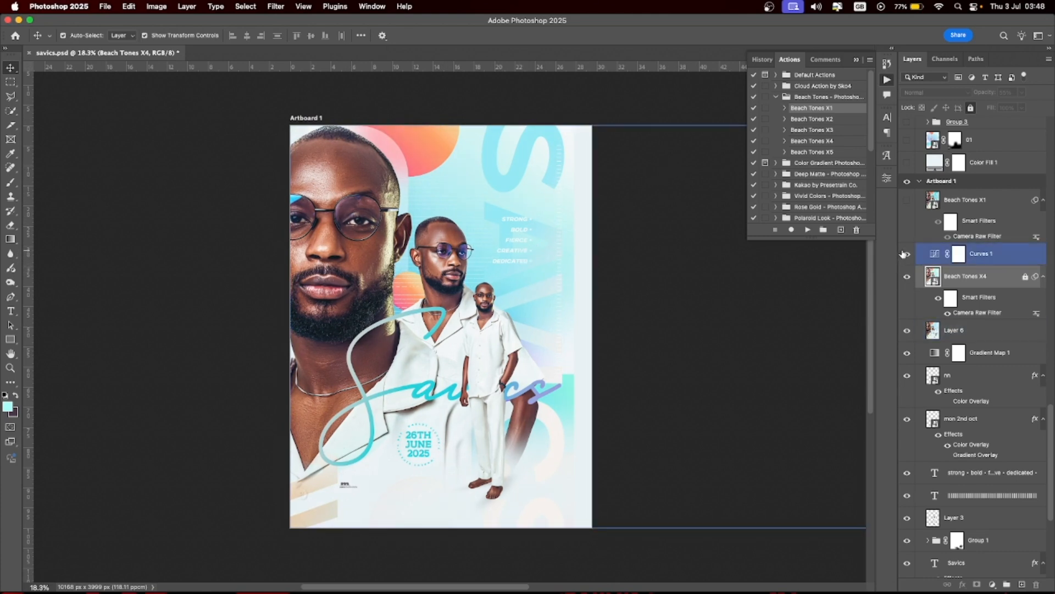
pyautogui.click(907, 254)
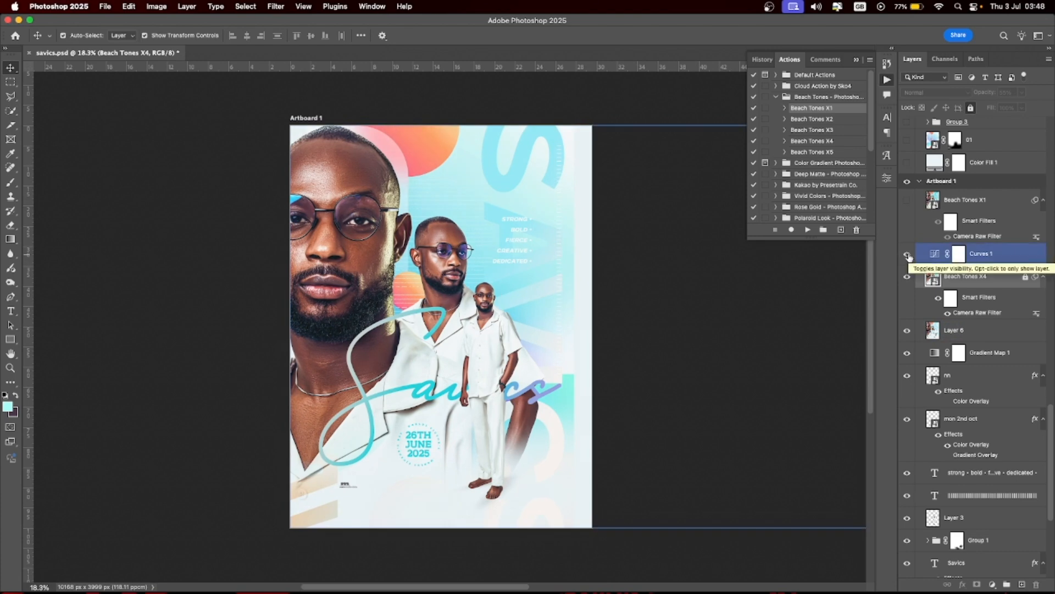
pyautogui.click(907, 255)
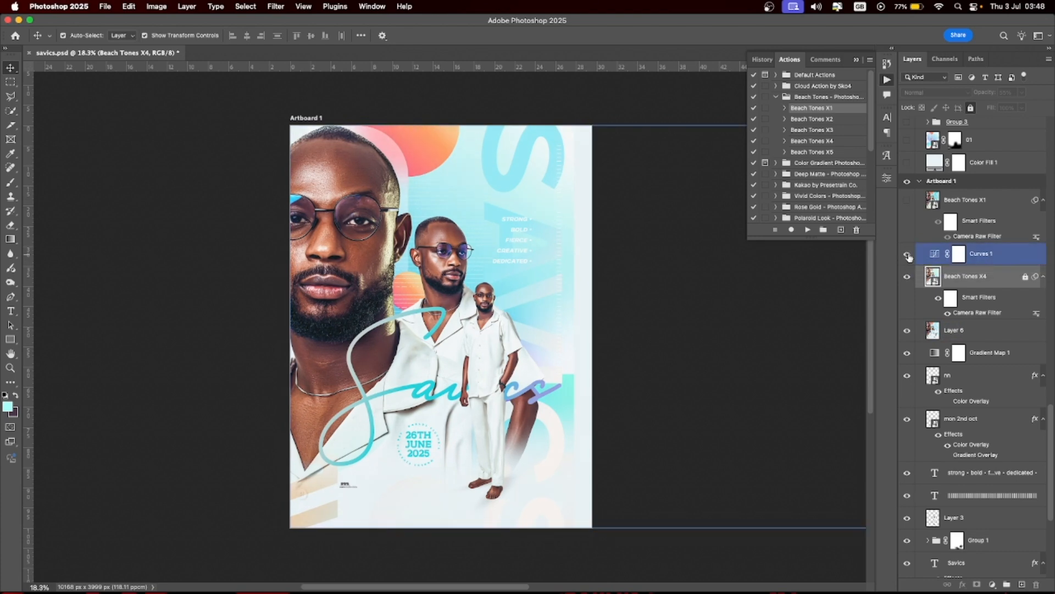
pyautogui.click(908, 255)
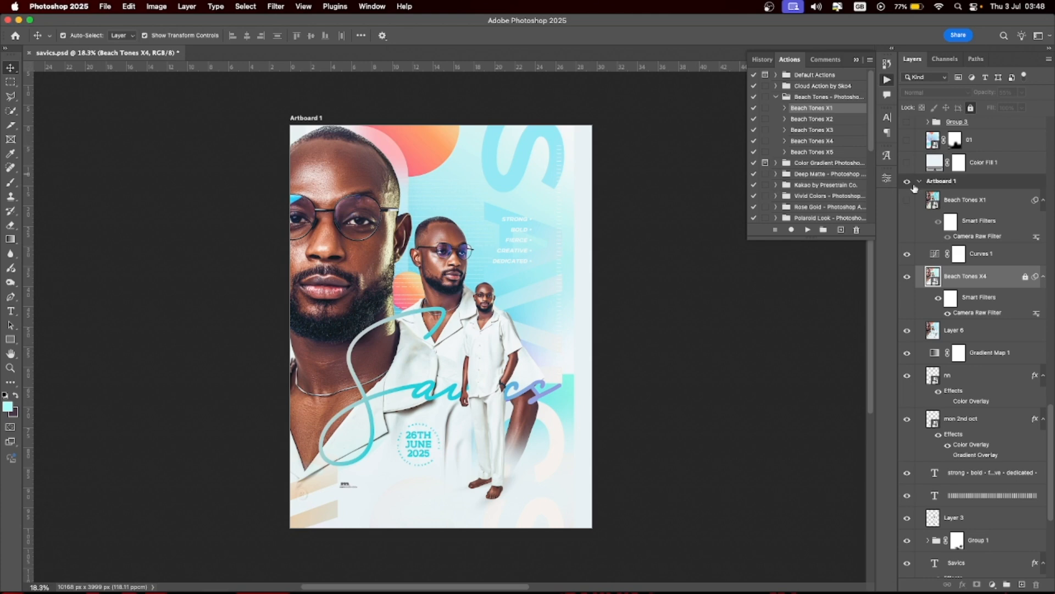
pyautogui.click(966, 203)
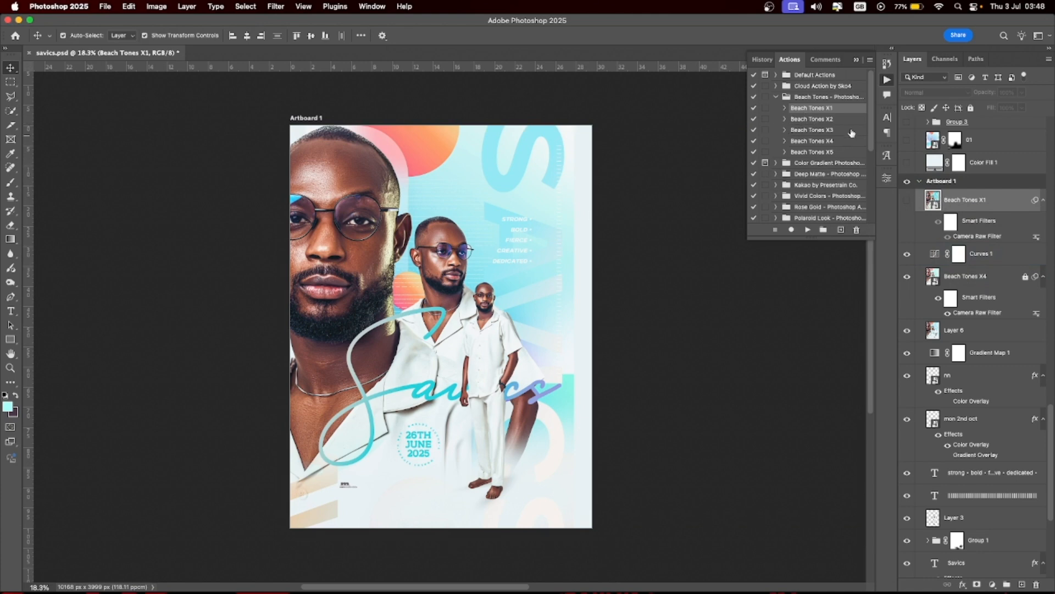
pyautogui.click(908, 201)
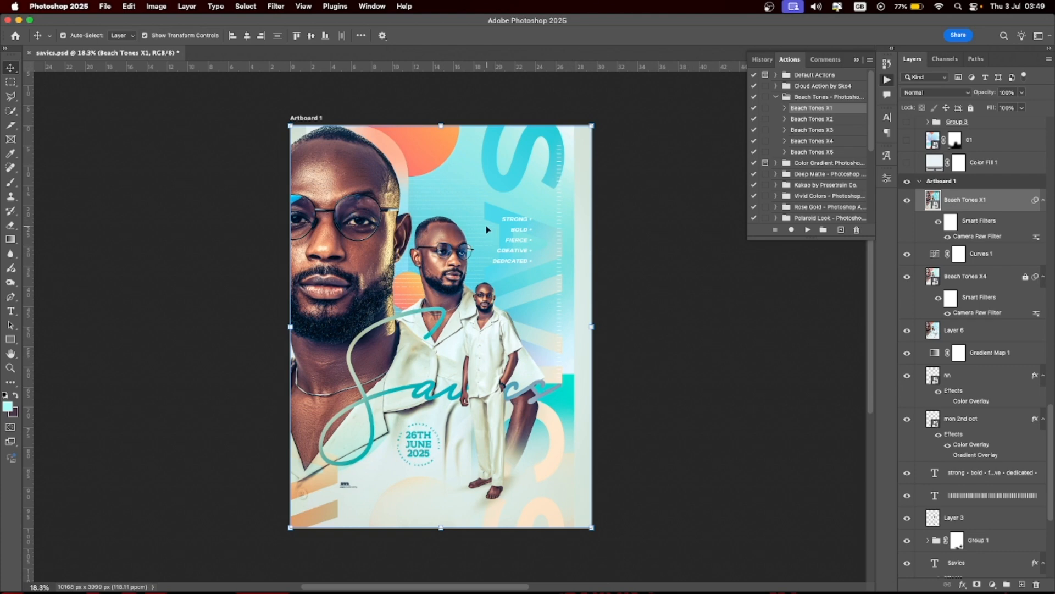
# - On Artboard 1 copy, show layer 01's gradient background and Group 3's monstera leaves
pyautogui.click(921, 183)
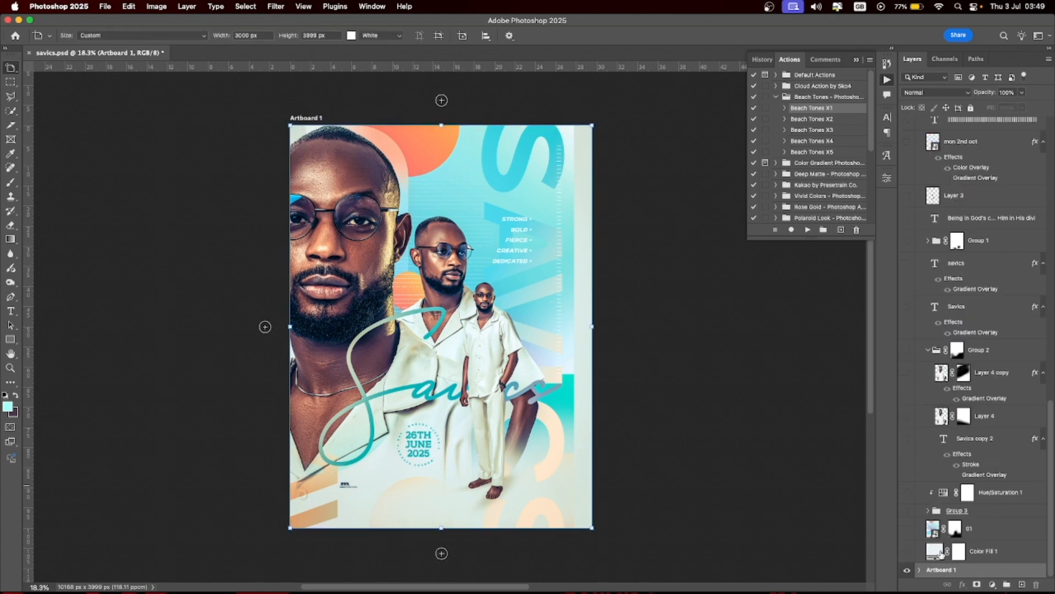
pyautogui.click(908, 552)
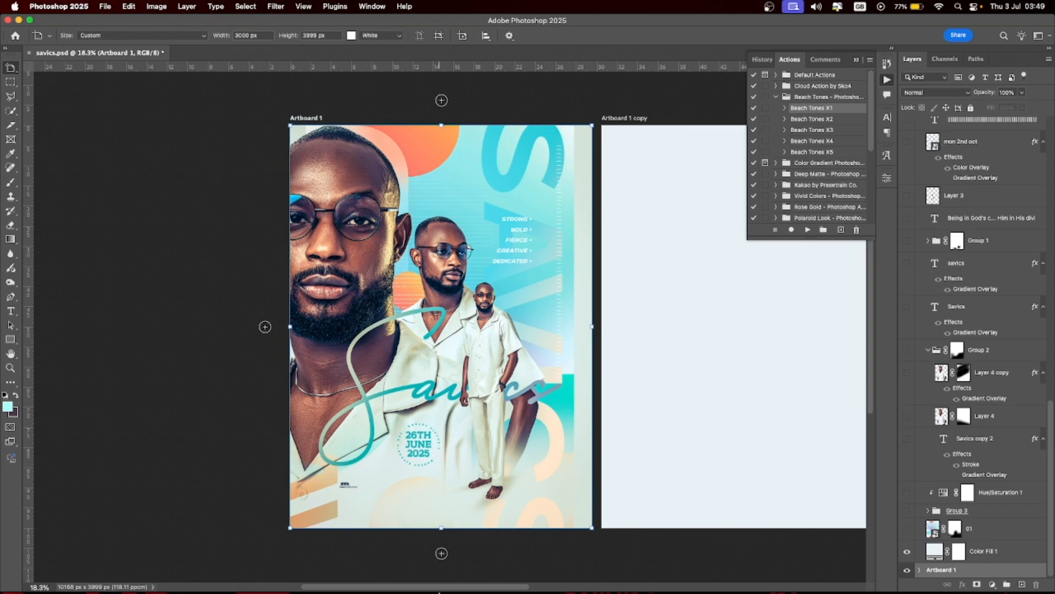
pyautogui.moveTo(445, 591)
pyautogui.hscroll(5, 413, 590)
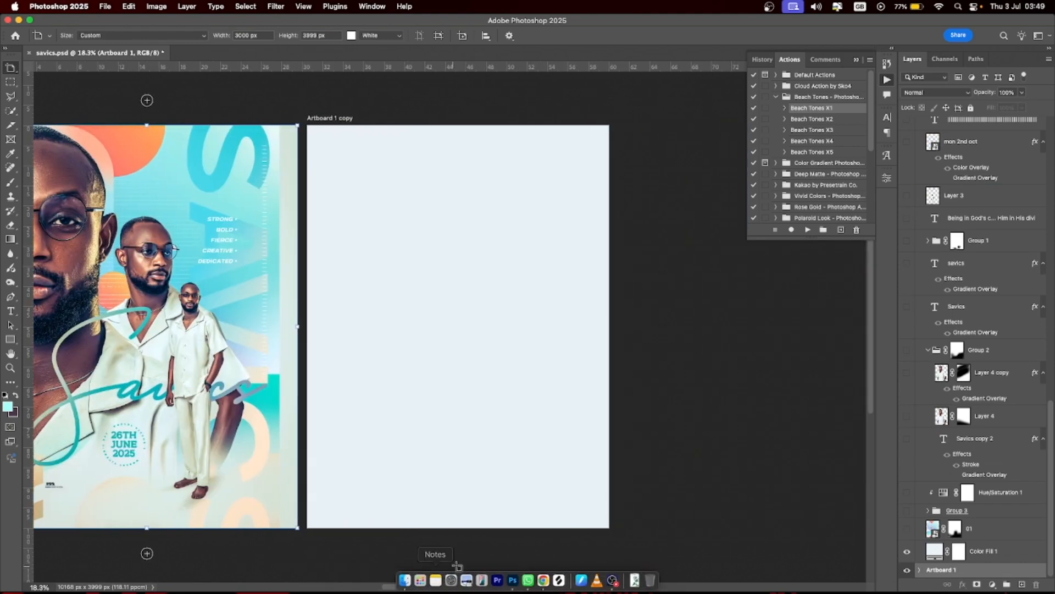
pyautogui.click(907, 529)
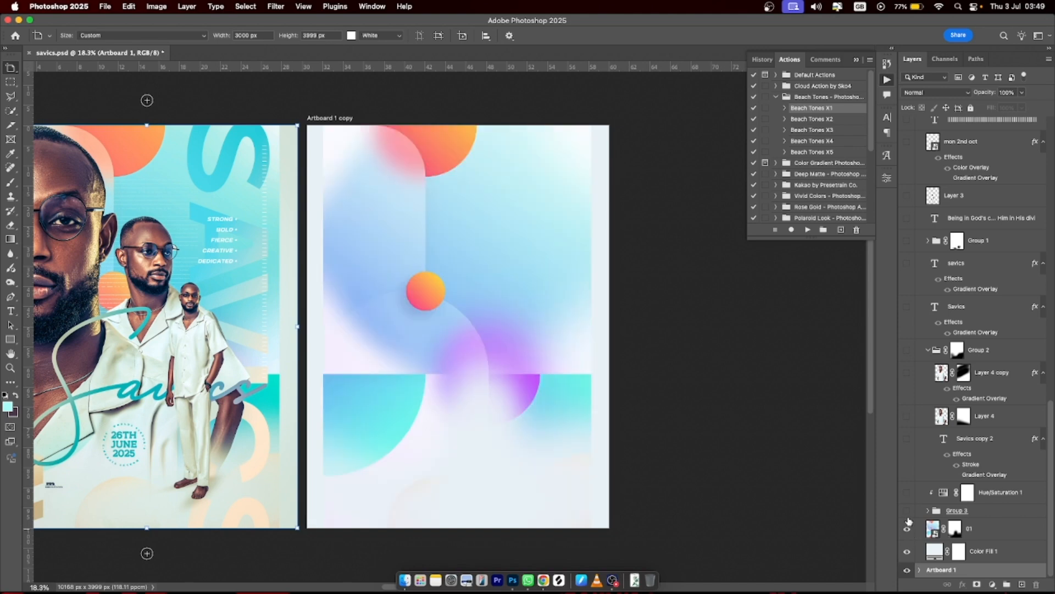
pyautogui.click(907, 511)
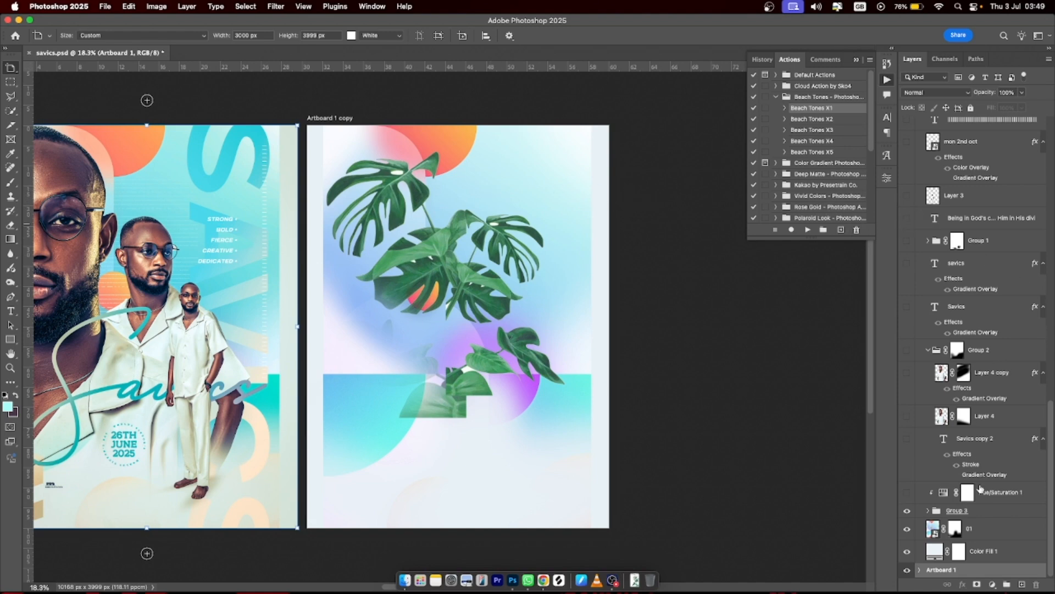
# - Show Hue/Saturation 1 to tint the leaves teal, and show and select the Savics copy 2 lettering
pyautogui.click(907, 493)
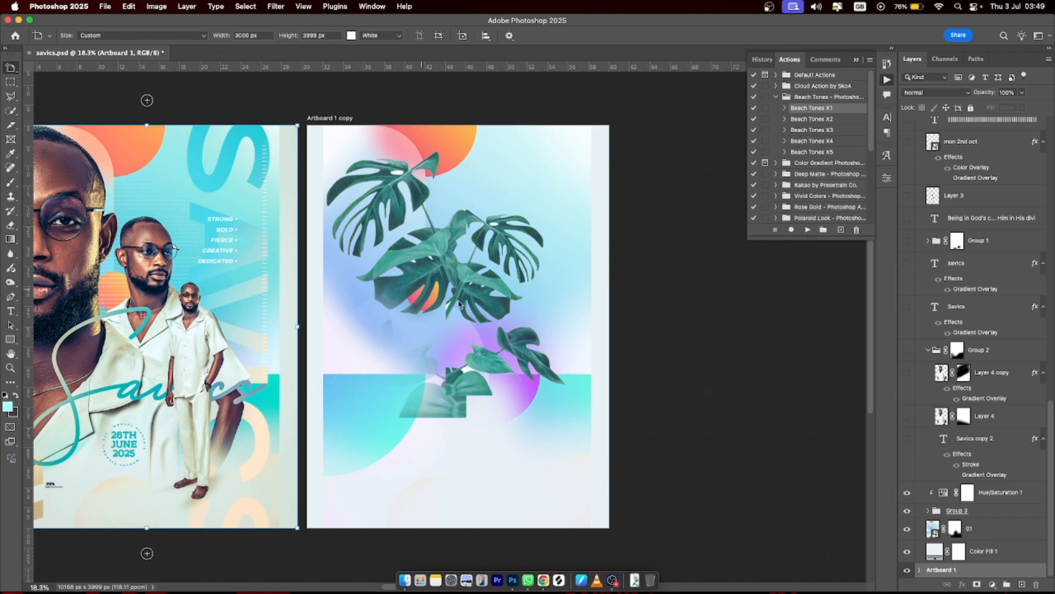
pyautogui.click(908, 439)
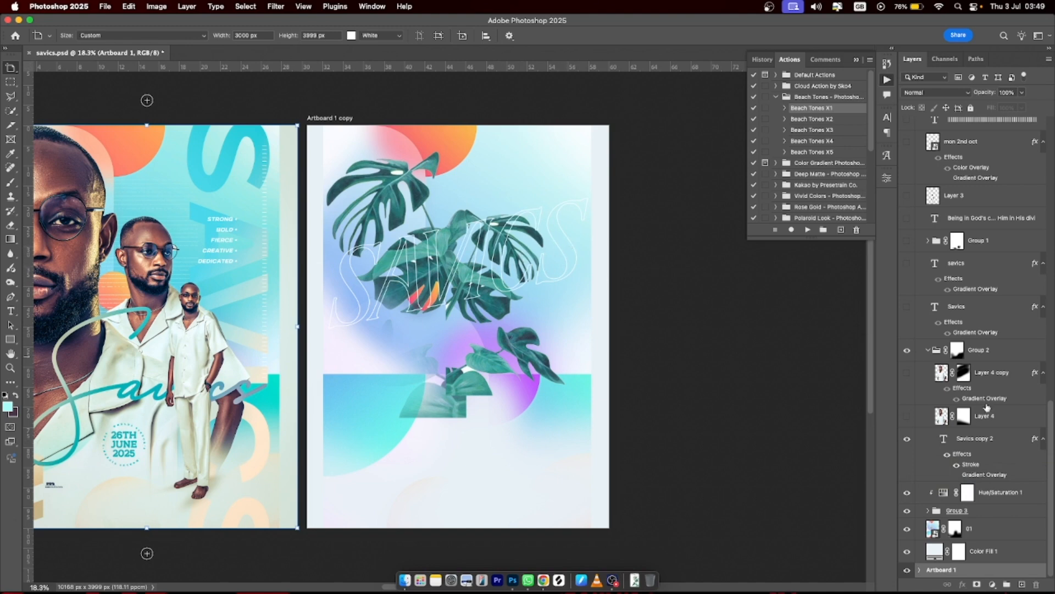
pyautogui.press('v')
pyautogui.click(989, 448)
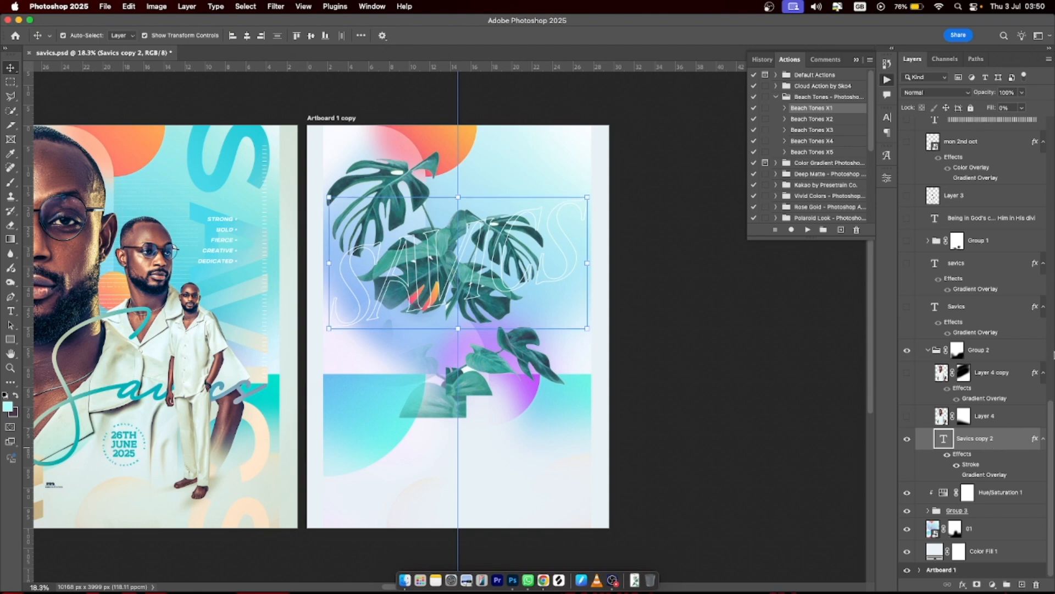
pyautogui.doubleClick(1013, 439)
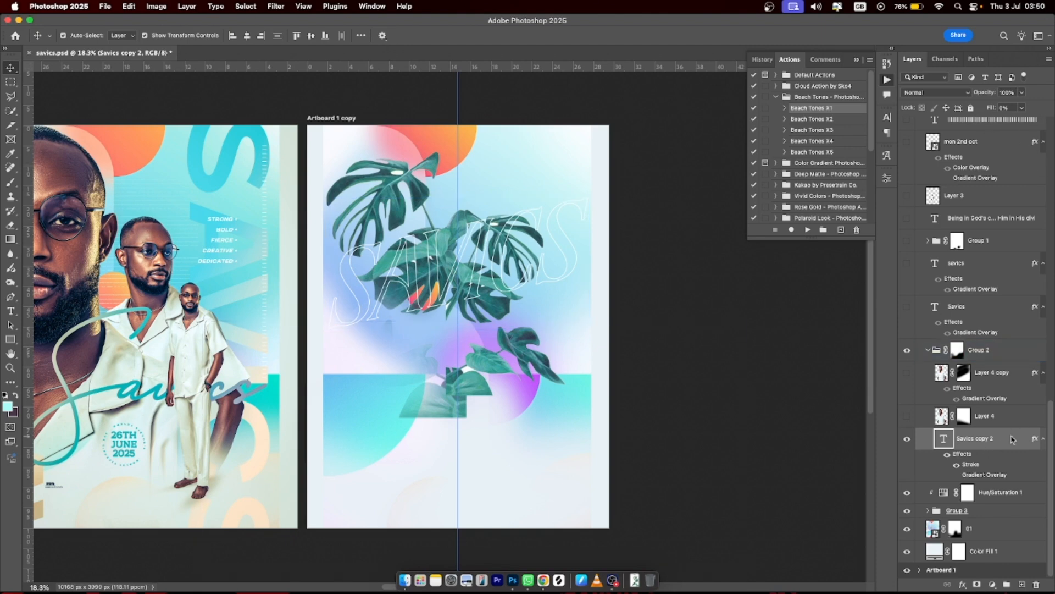
pyautogui.click(476, 214)
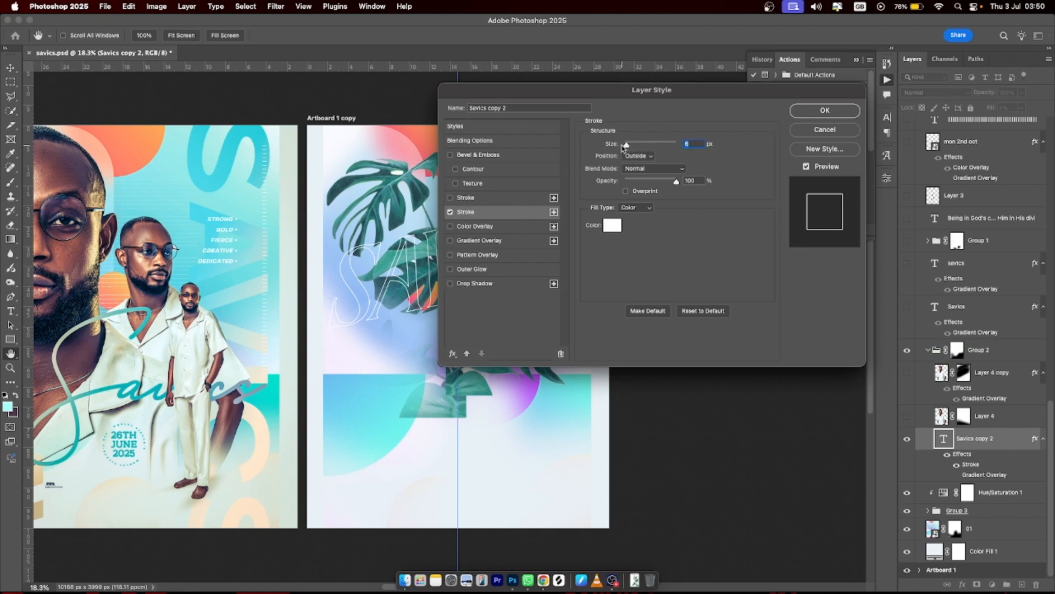
pyautogui.moveTo(628, 147)
pyautogui.mouseDown()
pyautogui.moveTo(642, 147)
pyautogui.moveTo(629, 152)
pyautogui.mouseUp()
pyautogui.click(841, 110)
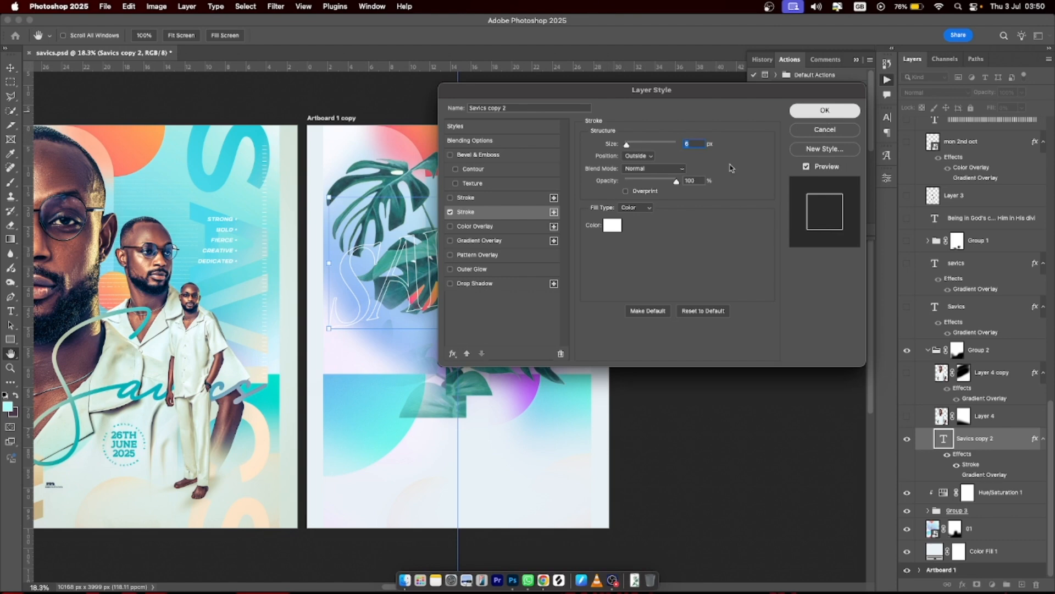
pyautogui.click(631, 313)
pyautogui.click(506, 192)
# - Show the man's portrait in Layer 4 and its tinted Layer 4 copy, comparing the copy on and off
pyautogui.click(551, 212)
pyautogui.click(756, 327)
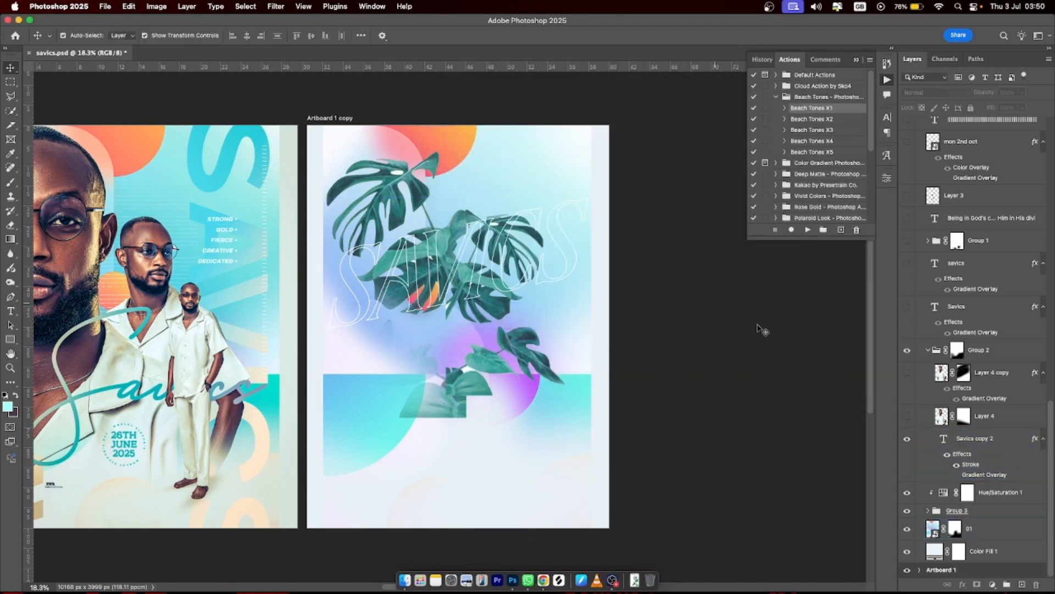
pyautogui.click(907, 416)
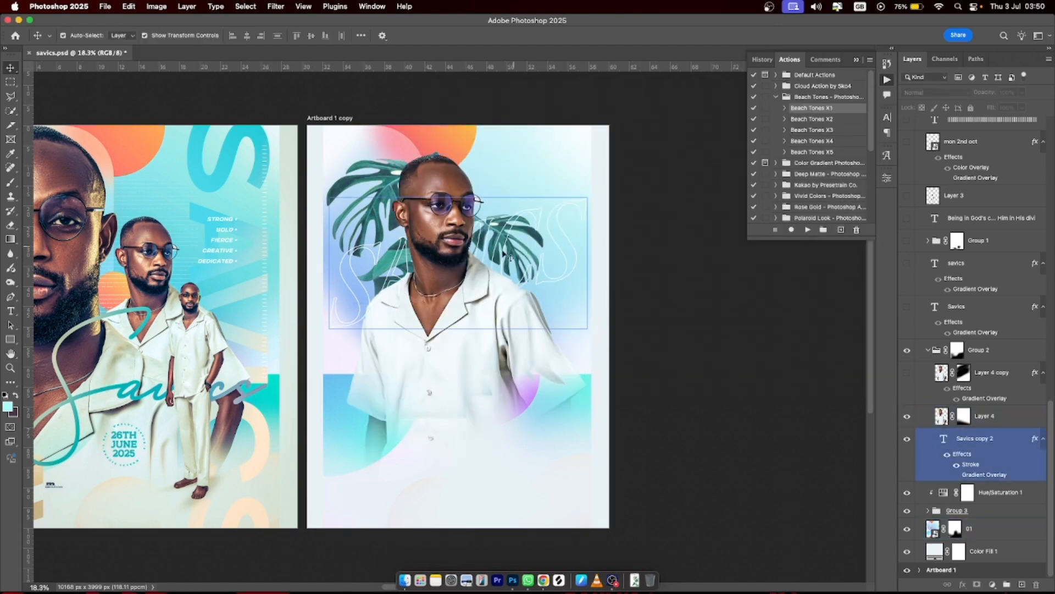
pyautogui.click(201, 234)
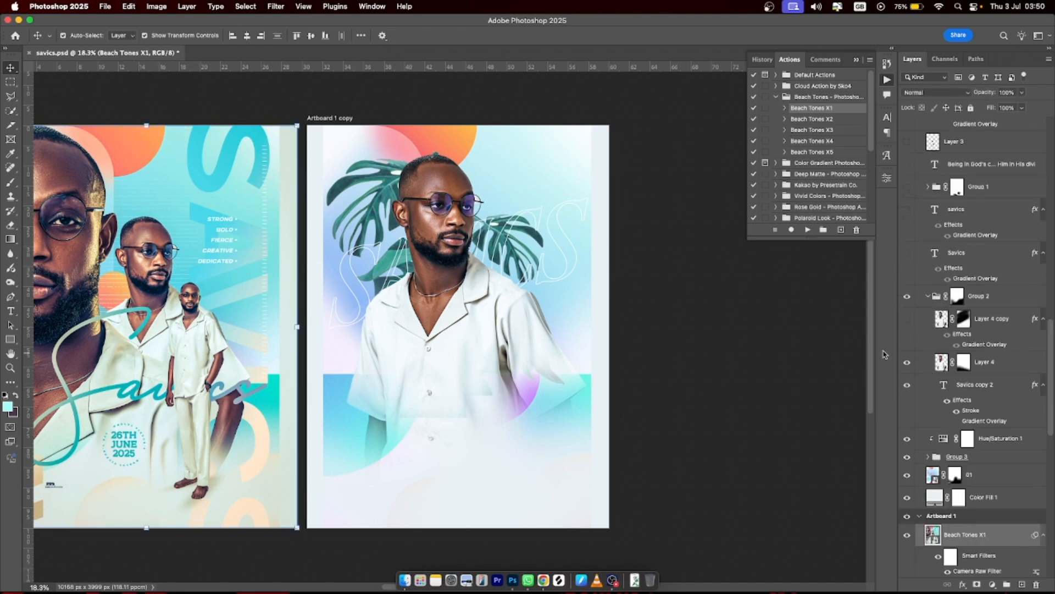
pyautogui.click(907, 319)
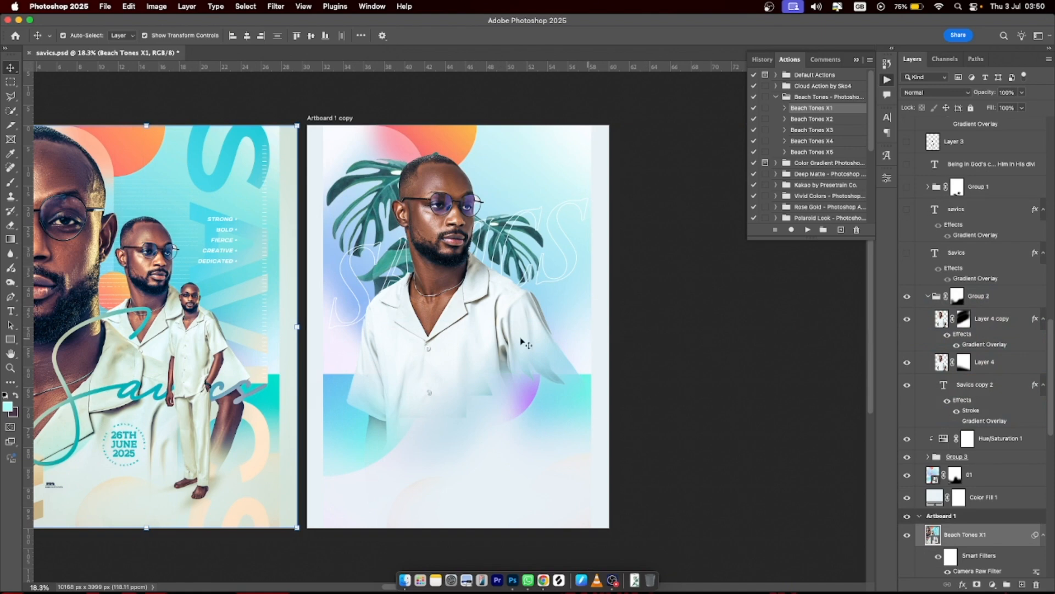
pyautogui.click(908, 325)
pyautogui.click(908, 325)
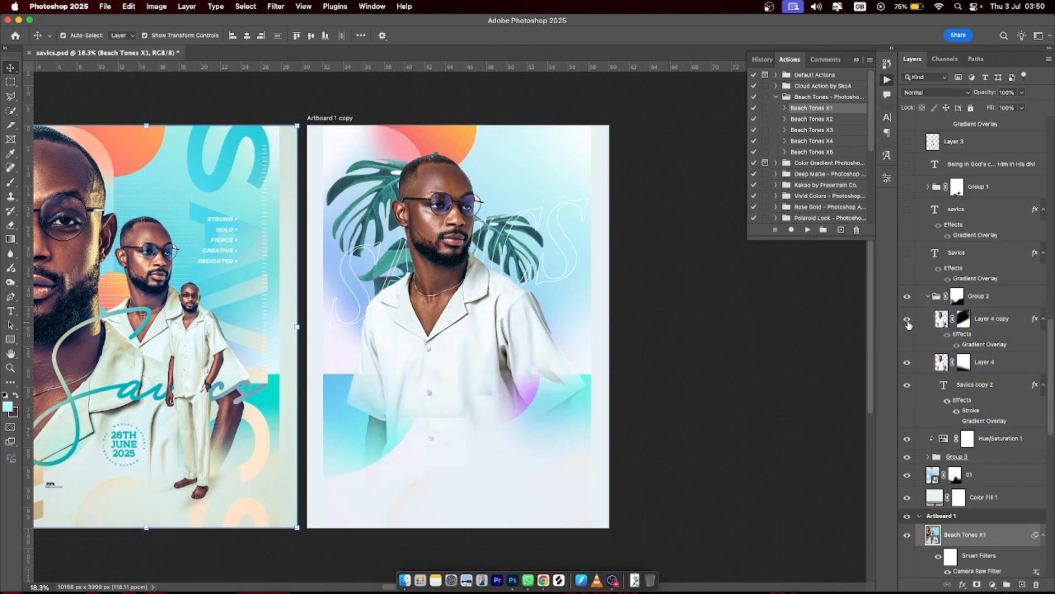
pyautogui.click(908, 325)
# - Select the portrait copy and outlined SAVICS text layers by clicking them on the canvas
pyautogui.click(583, 355)
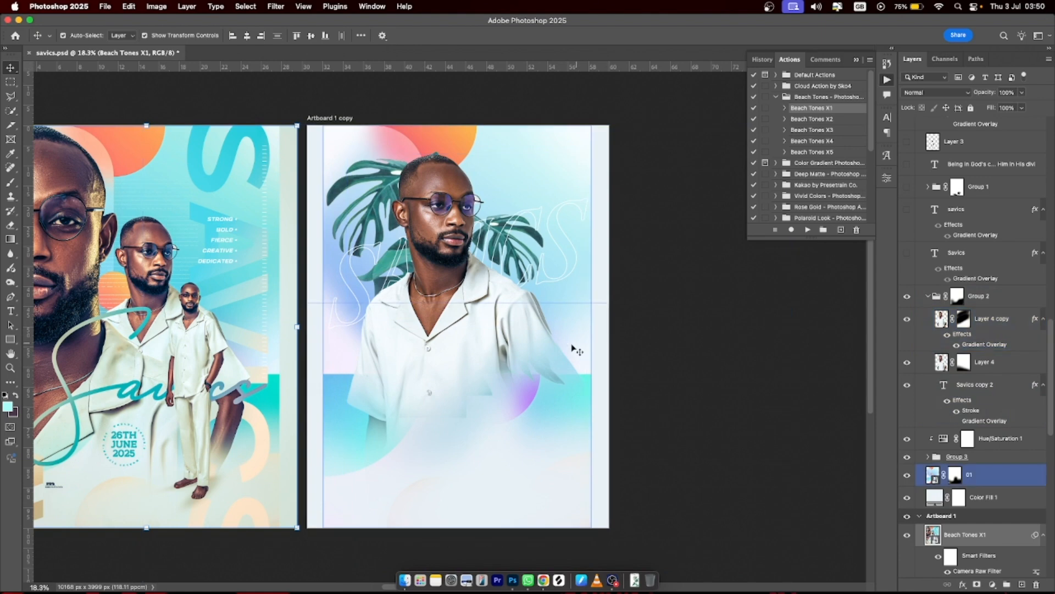
pyautogui.click(553, 352)
pyautogui.click(467, 347)
pyautogui.click(525, 337)
pyautogui.click(552, 330)
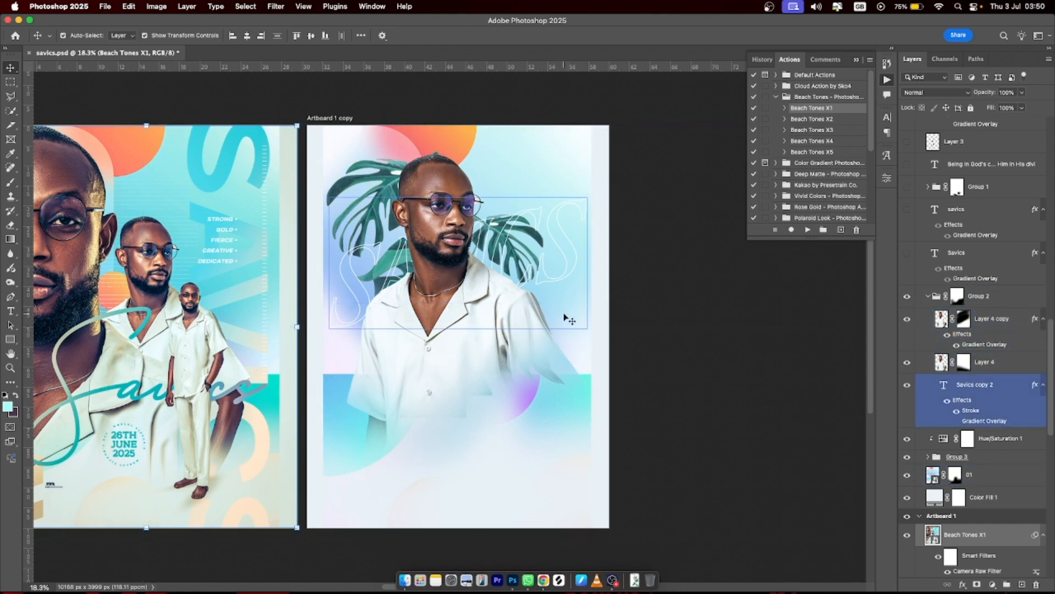
pyautogui.click(486, 317)
pyautogui.click(467, 293)
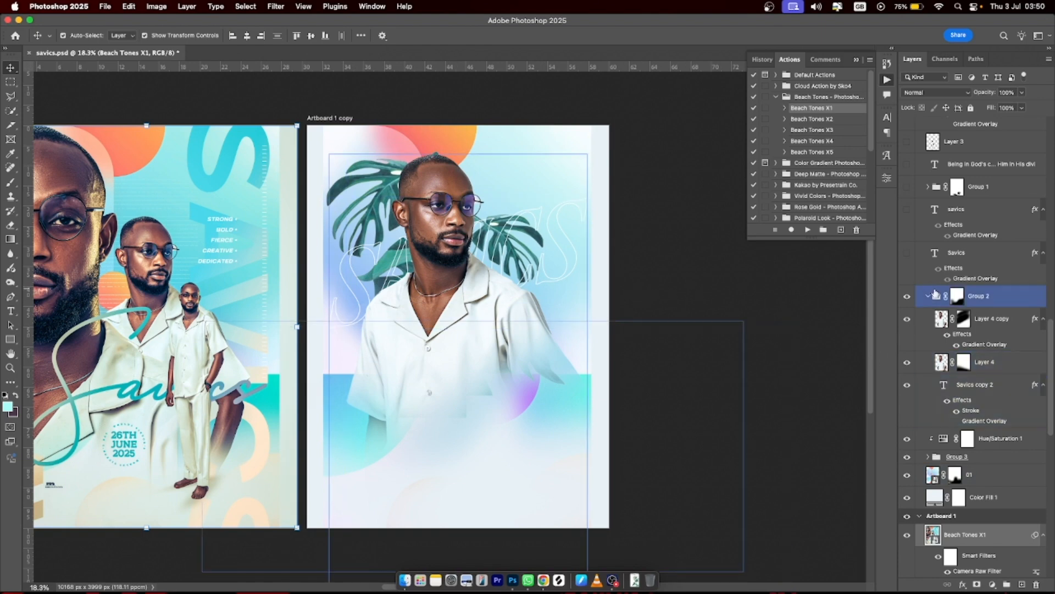
# - Collapse Group 2 and target its layer mask
pyautogui.click(929, 297)
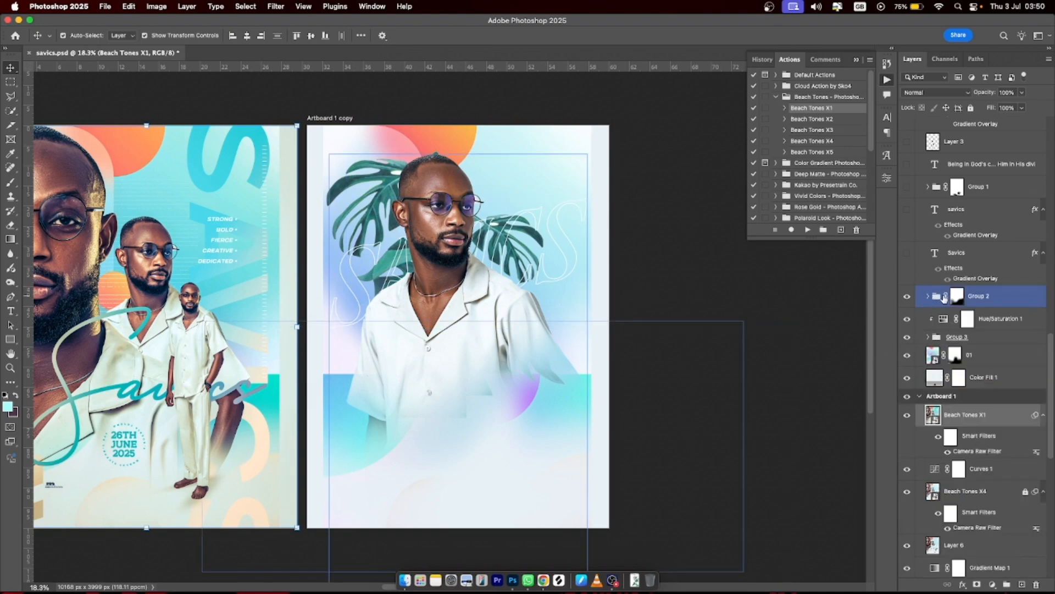
pyautogui.click(948, 297)
pyautogui.click(959, 299)
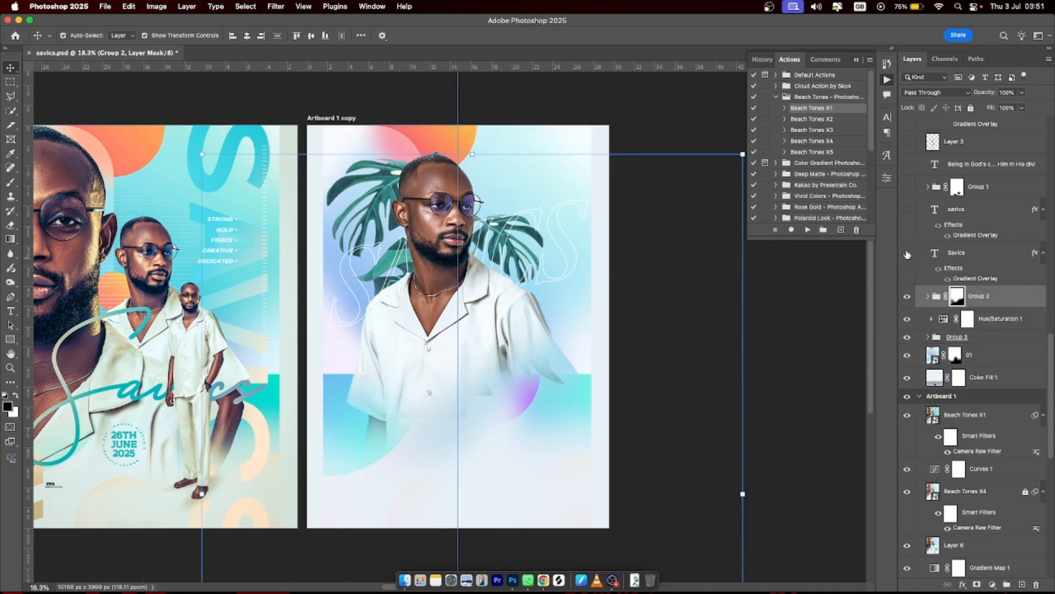
# - Show and select the large SAVICS title and the script savics text layers
pyautogui.click(907, 253)
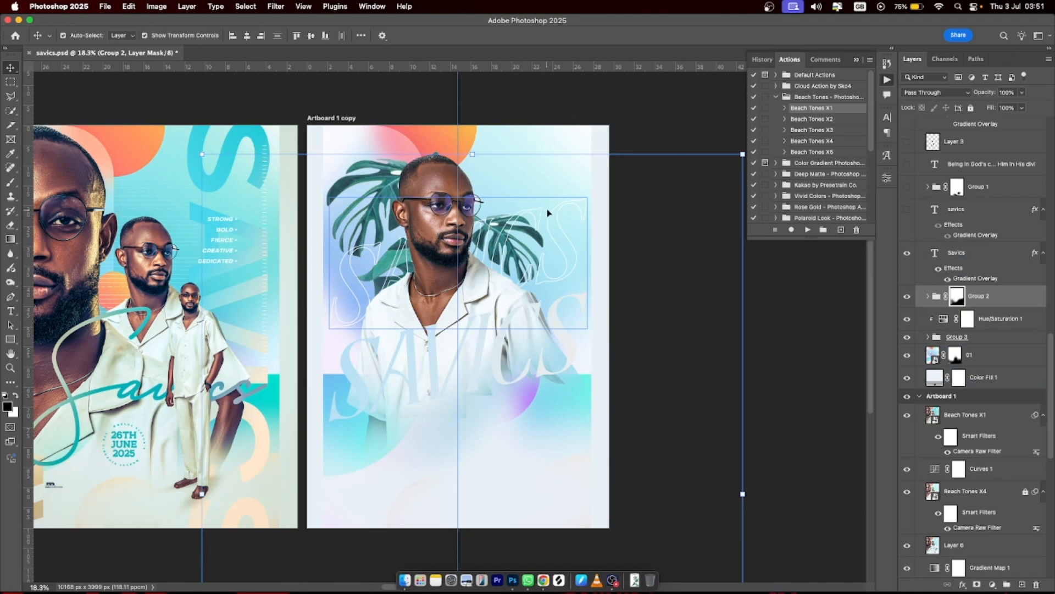
pyautogui.click(569, 338)
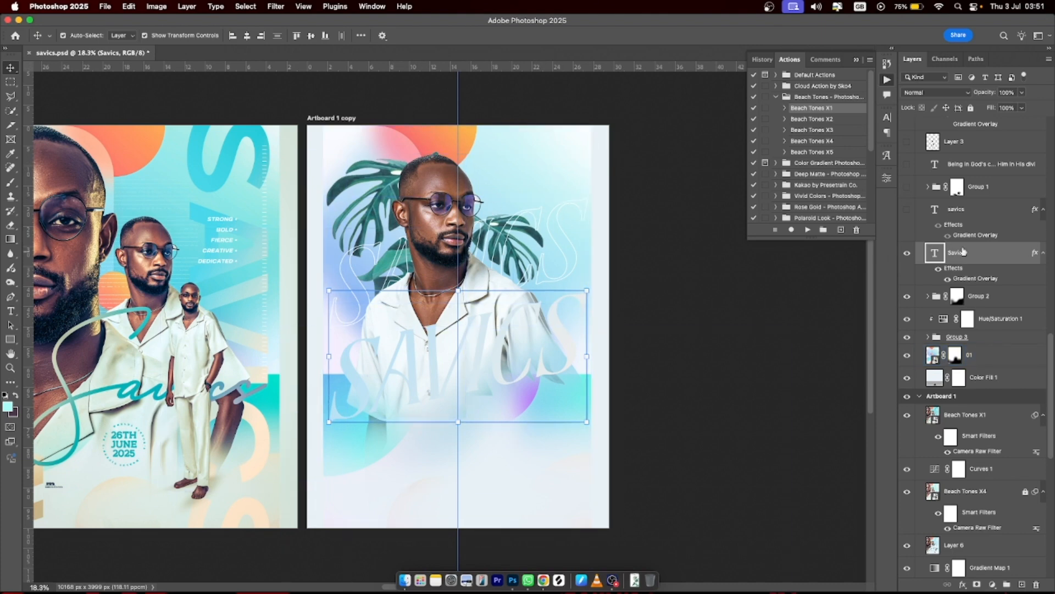
pyautogui.click(907, 209)
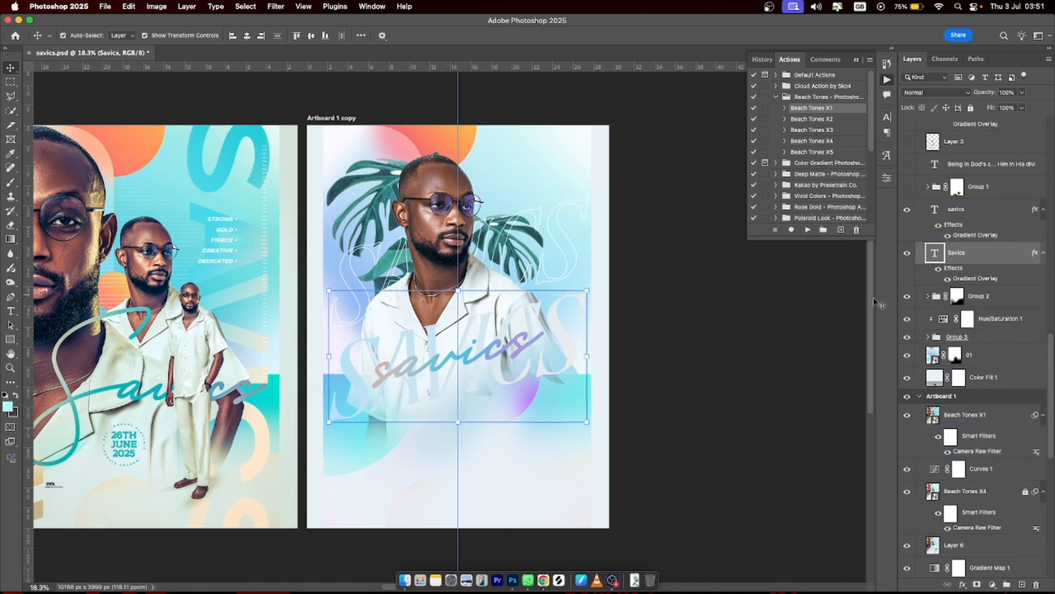
pyautogui.click(938, 211)
# - Turn on Group 1, the full-length standing man in Layer 3, and the scripture text layer
pyautogui.scroll(2, 937, 230)
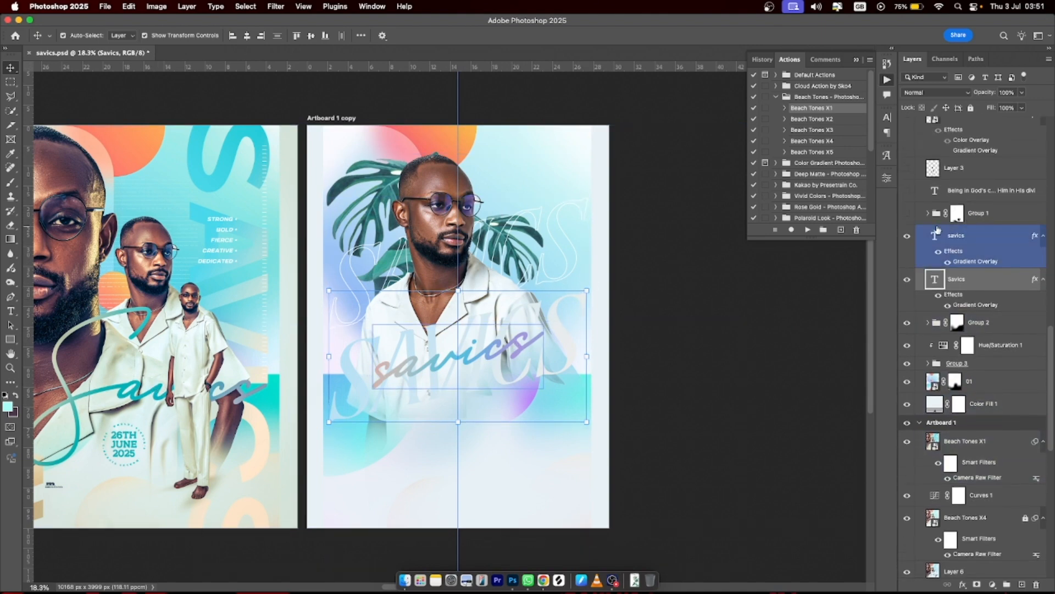
pyautogui.click(908, 216)
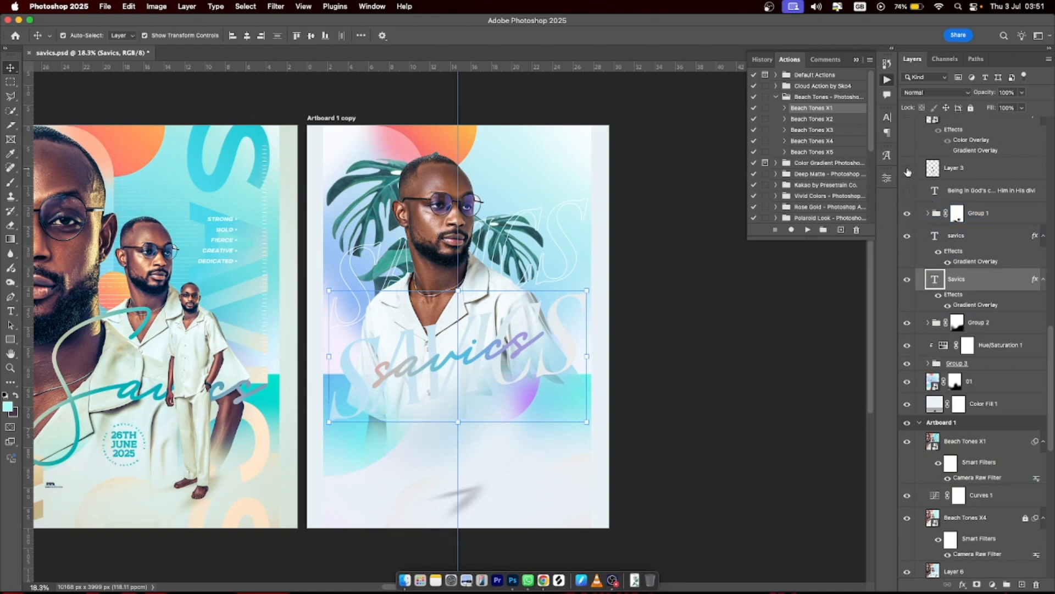
pyautogui.click(908, 170)
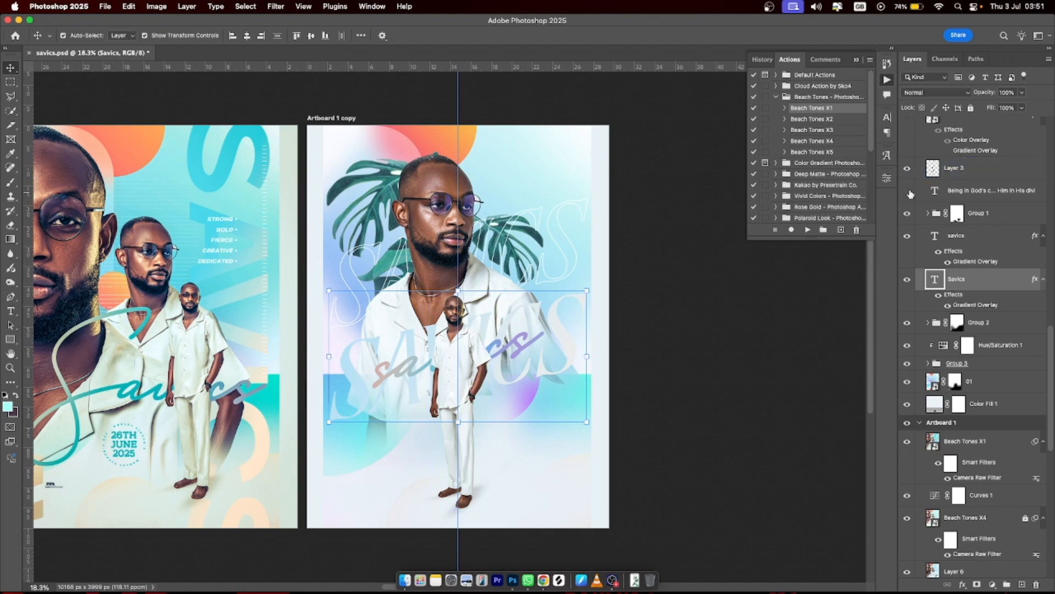
pyautogui.click(908, 191)
# - Show the 26TH JUNE 2025 date badge and the hidden text layer, then select that layer
pyautogui.click(514, 259)
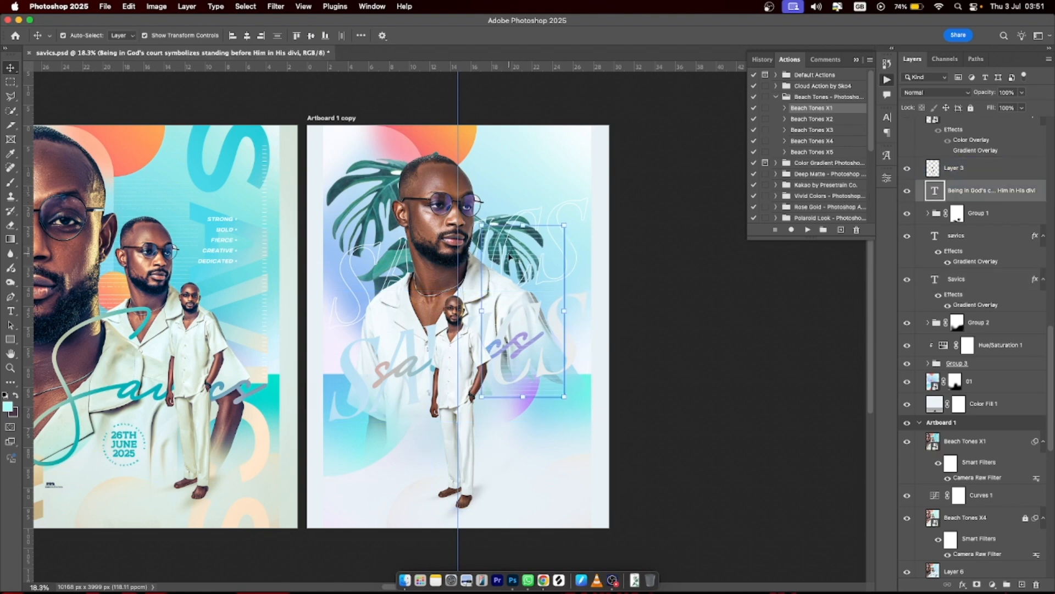
pyautogui.scroll(5, 945, 247)
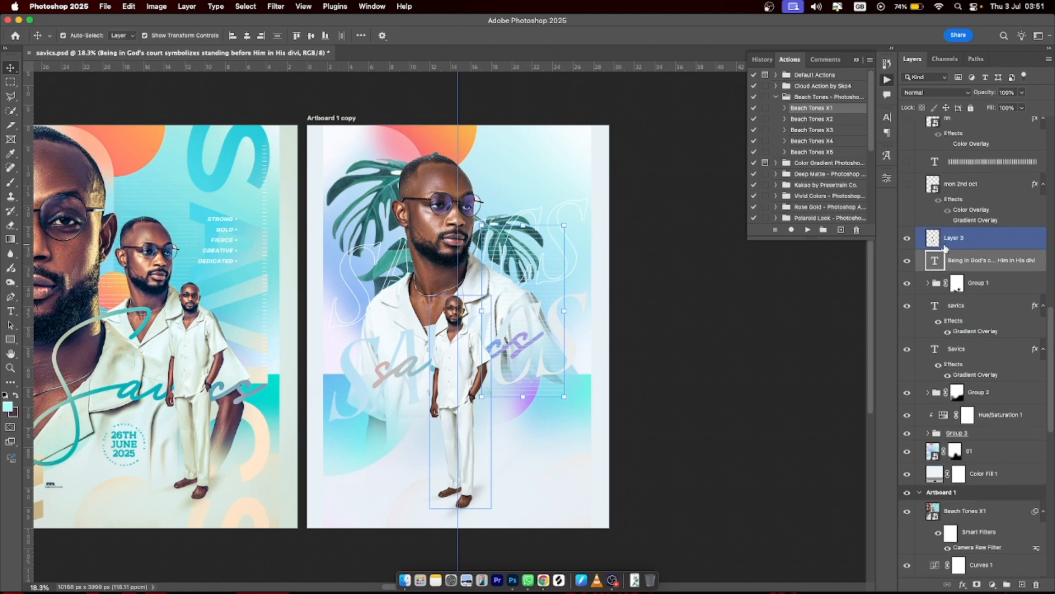
pyautogui.scroll(3, 945, 248)
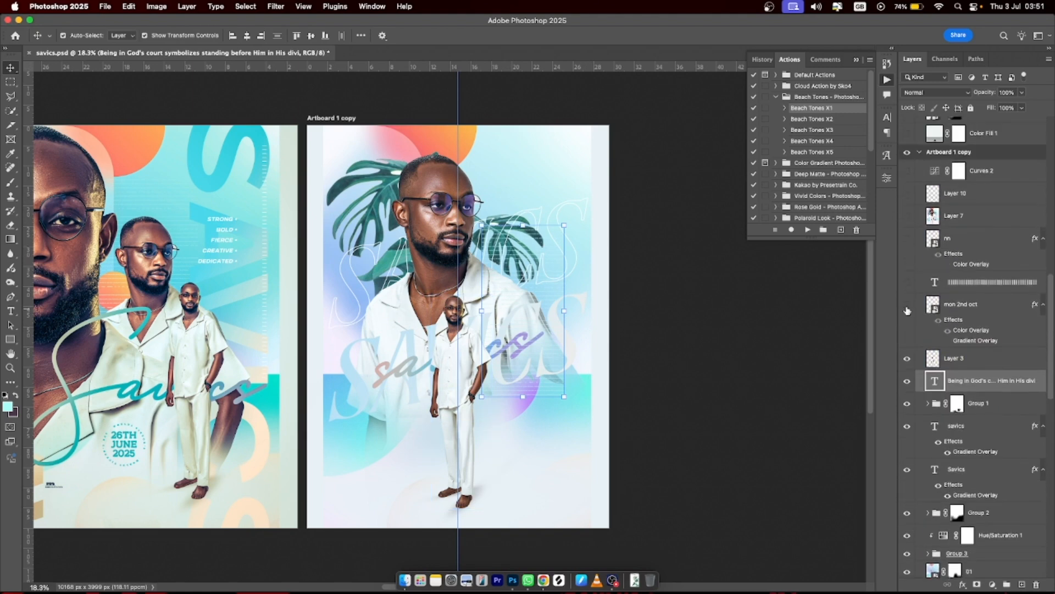
pyautogui.click(907, 305)
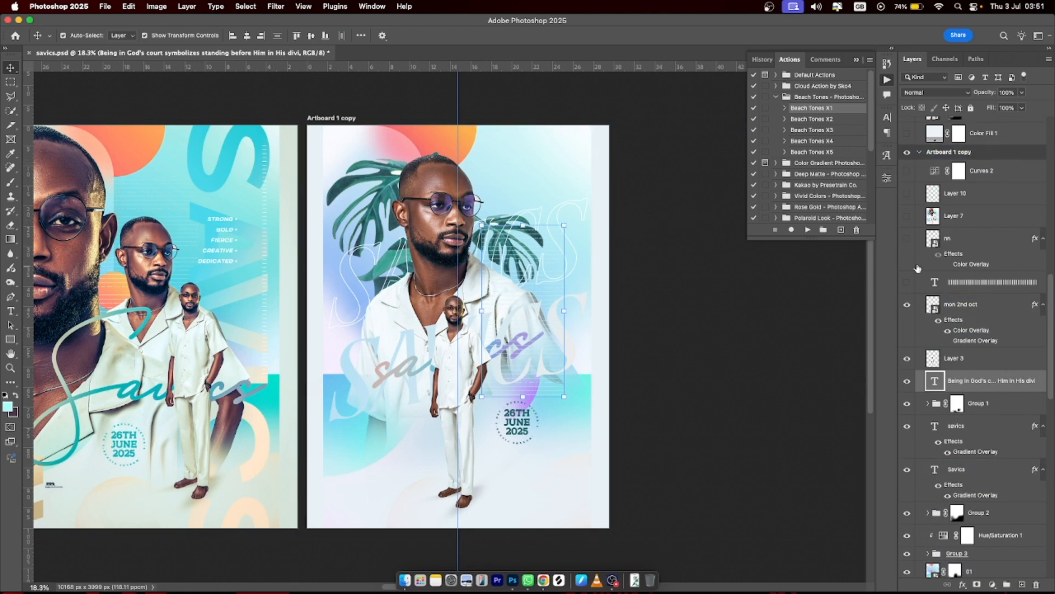
pyautogui.click(907, 285)
pyautogui.click(977, 283)
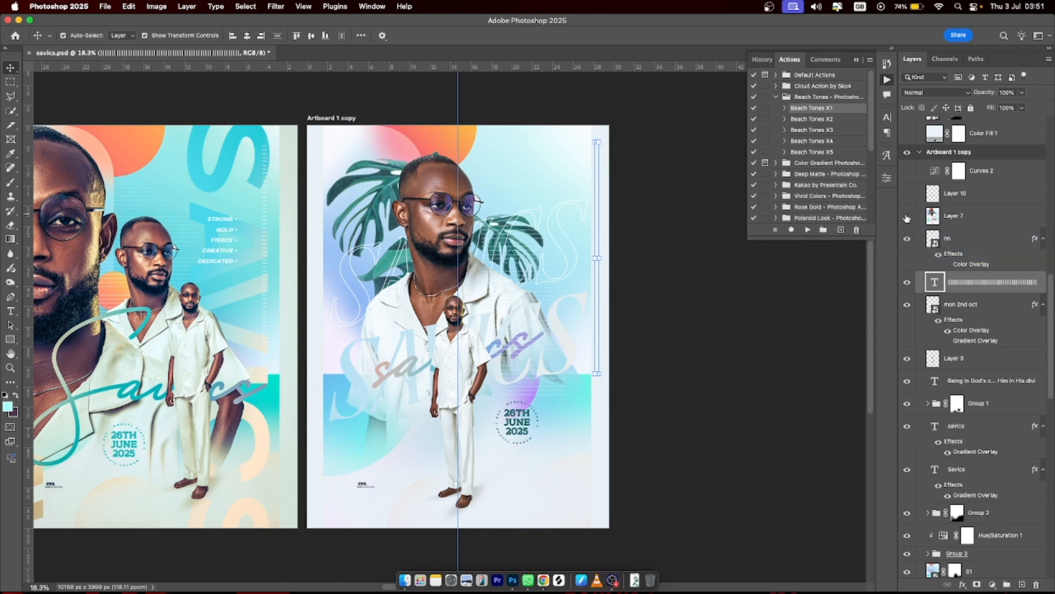
# - Preview Layer 7's pinkish tint, hide it again, and select the nn layer
pyautogui.click(908, 218)
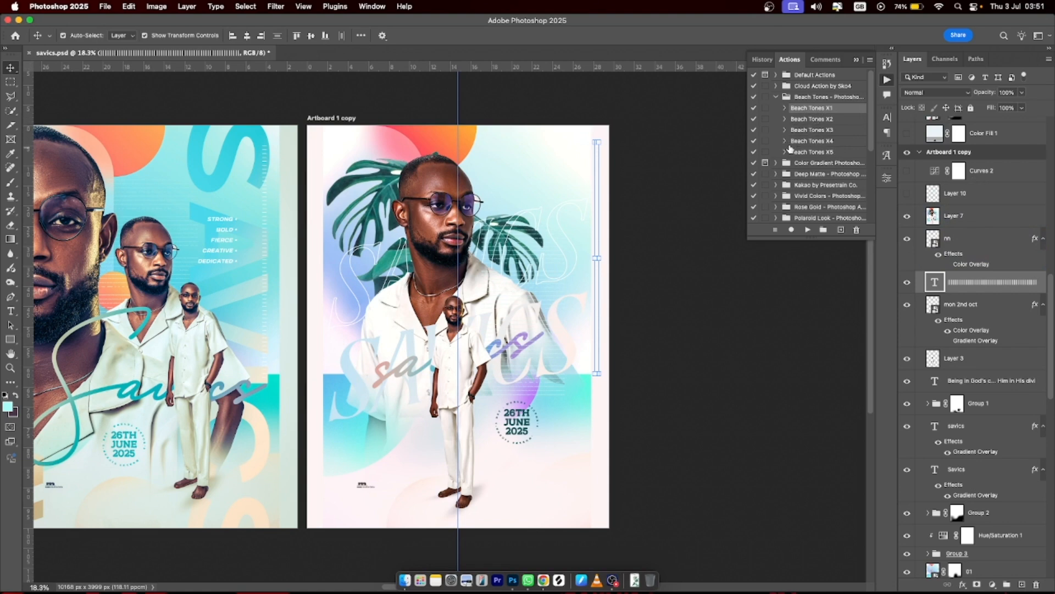
pyautogui.scroll(5, 980, 233)
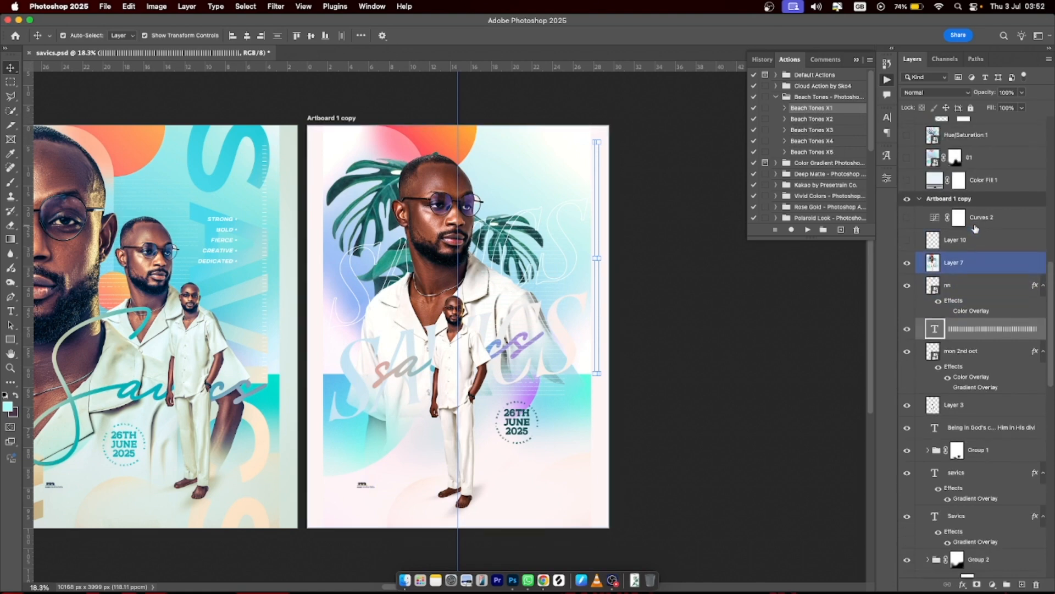
pyautogui.click(977, 334)
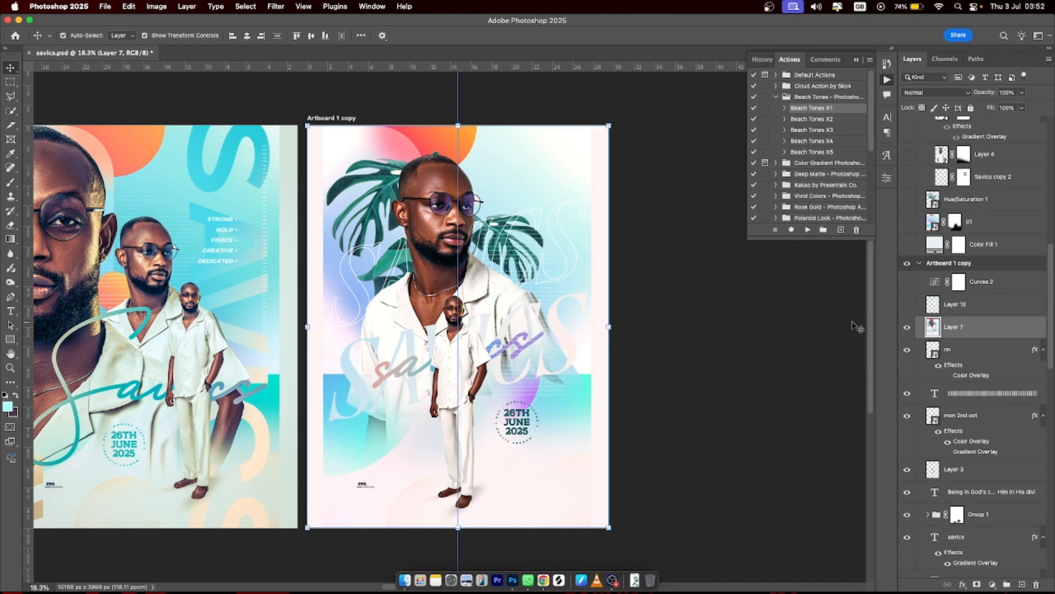
pyautogui.click(907, 328)
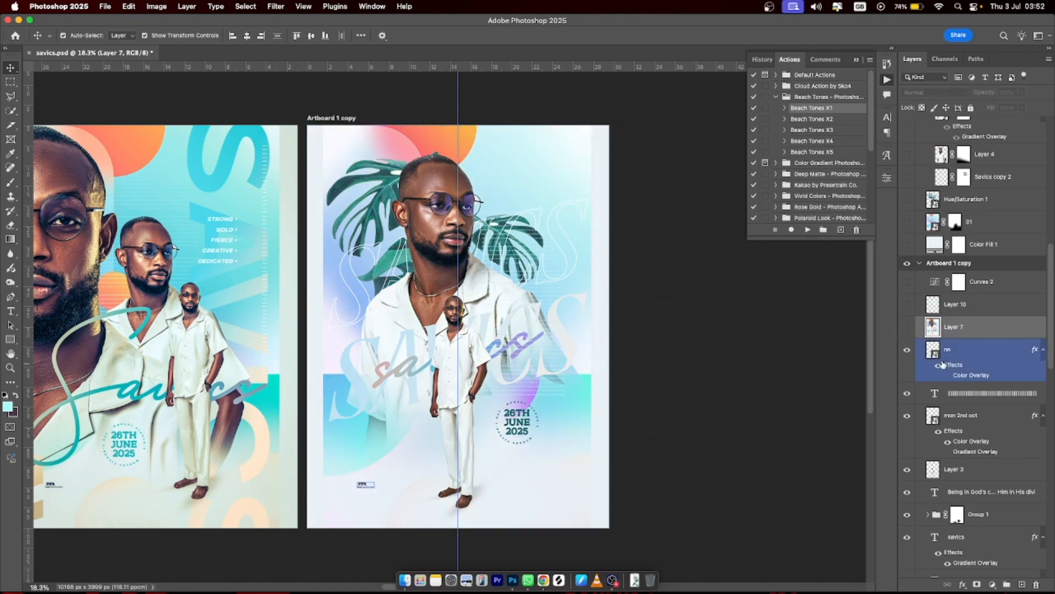
pyautogui.click(987, 351)
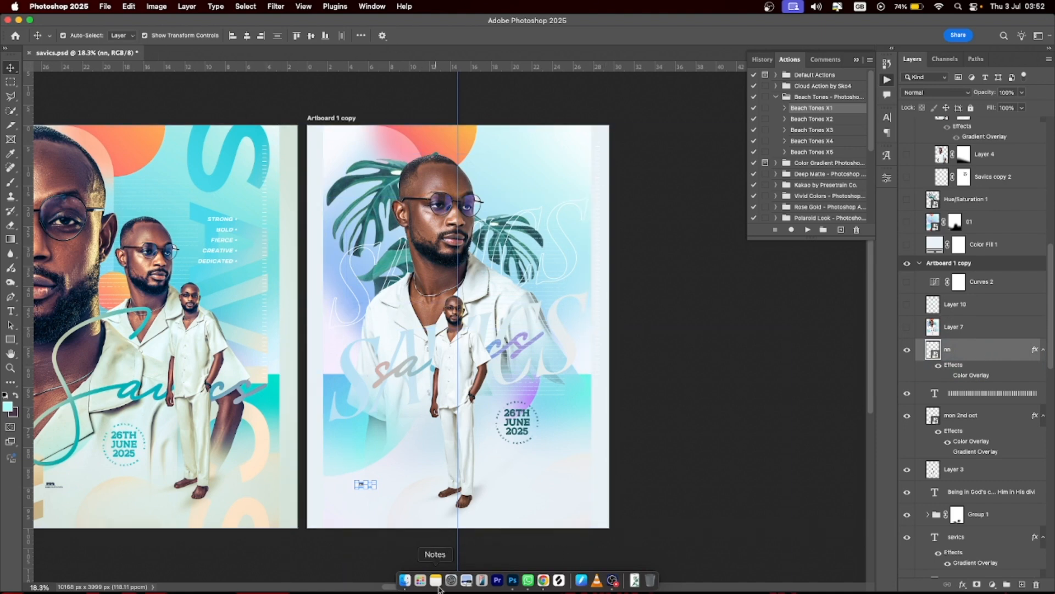
# - Preview the designlikelou football poster in Finder's Downloads and drag it onto Artboard 1 copy
pyautogui.click(405, 580)
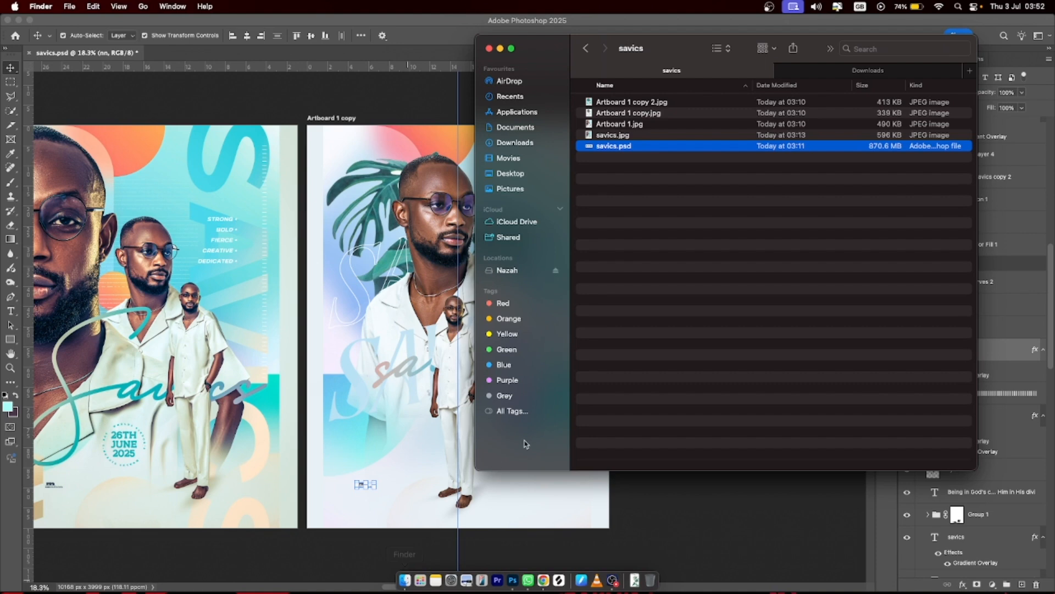
pyautogui.click(515, 127)
pyautogui.click(516, 143)
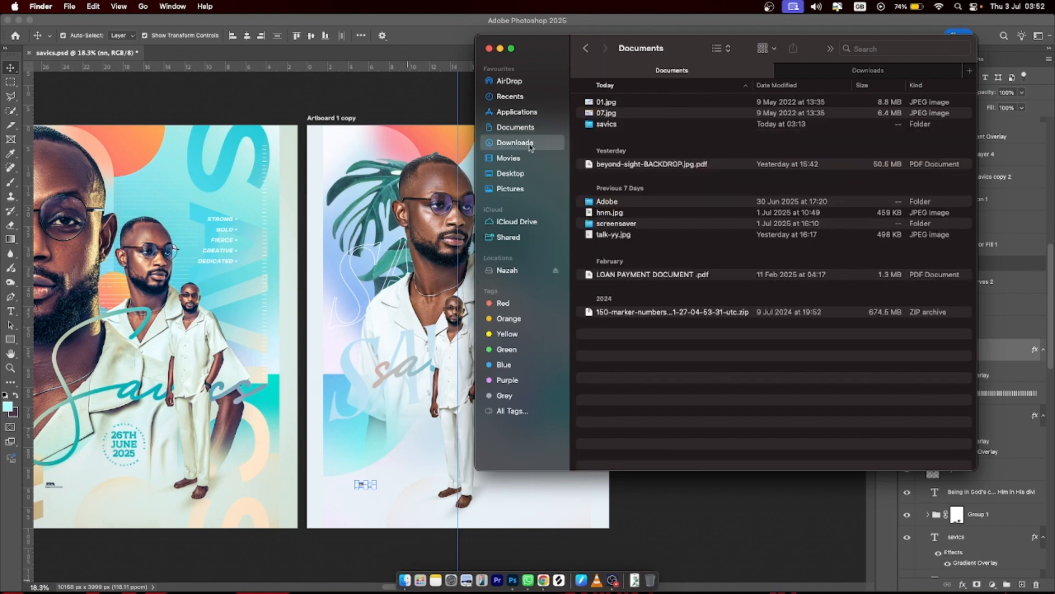
pyautogui.click(622, 123)
pyautogui.press('space')
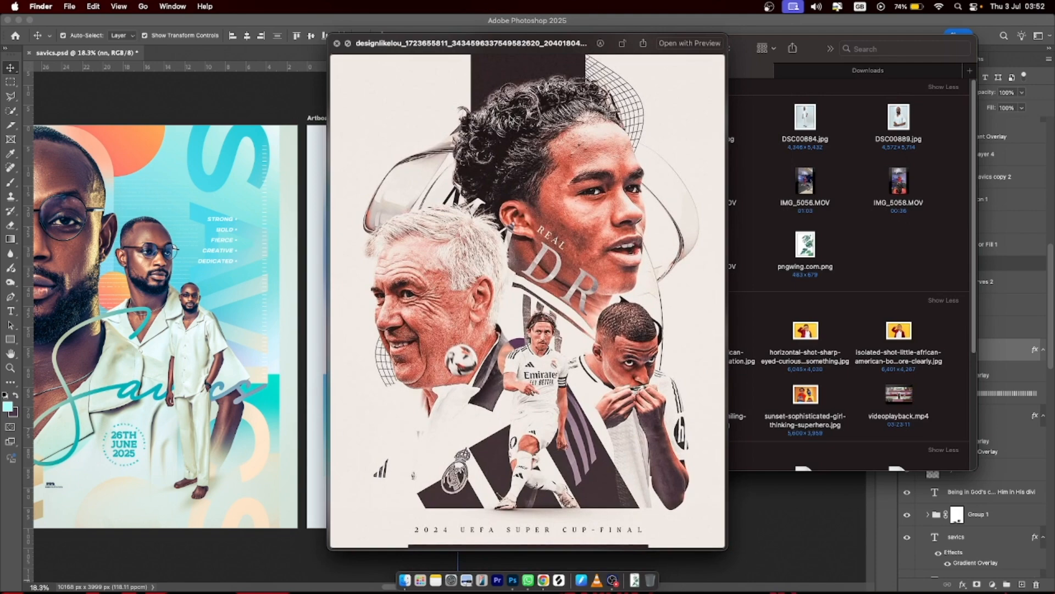
pyautogui.press('space')
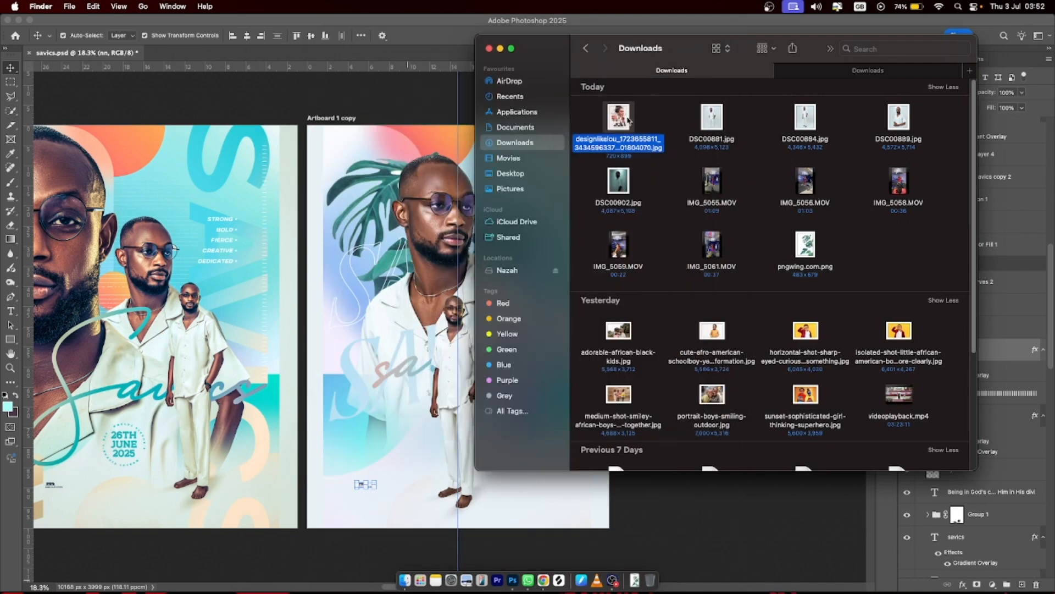
pyautogui.moveTo(618, 118); pyautogui.dragTo(385, 319)
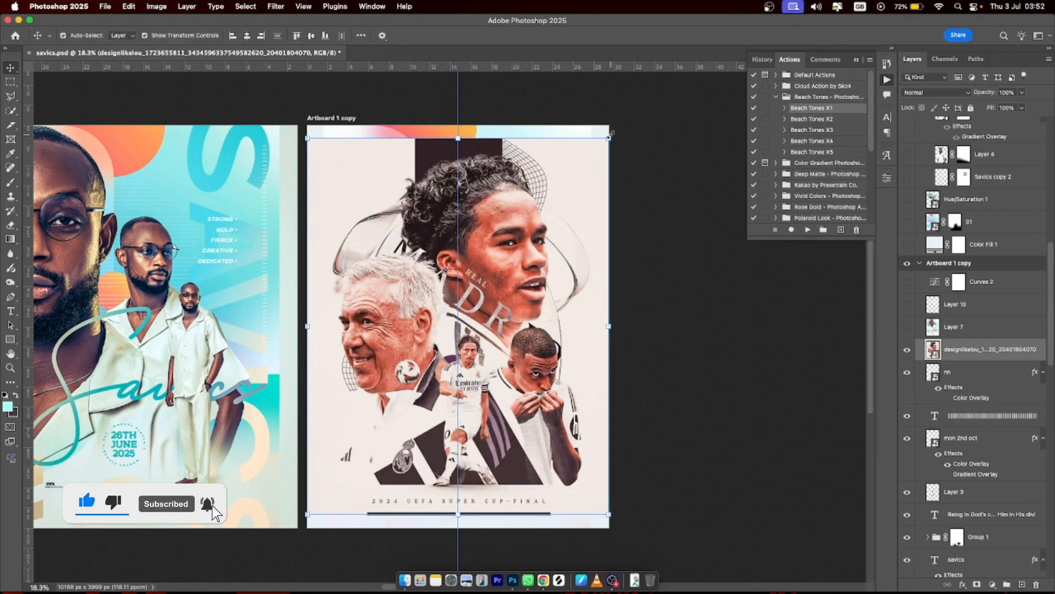
# - Scale the placed football poster down toward the lower-left, commit it, and hide its layer
pyautogui.moveTo(608, 138); pyautogui.dragTo(436, 354)
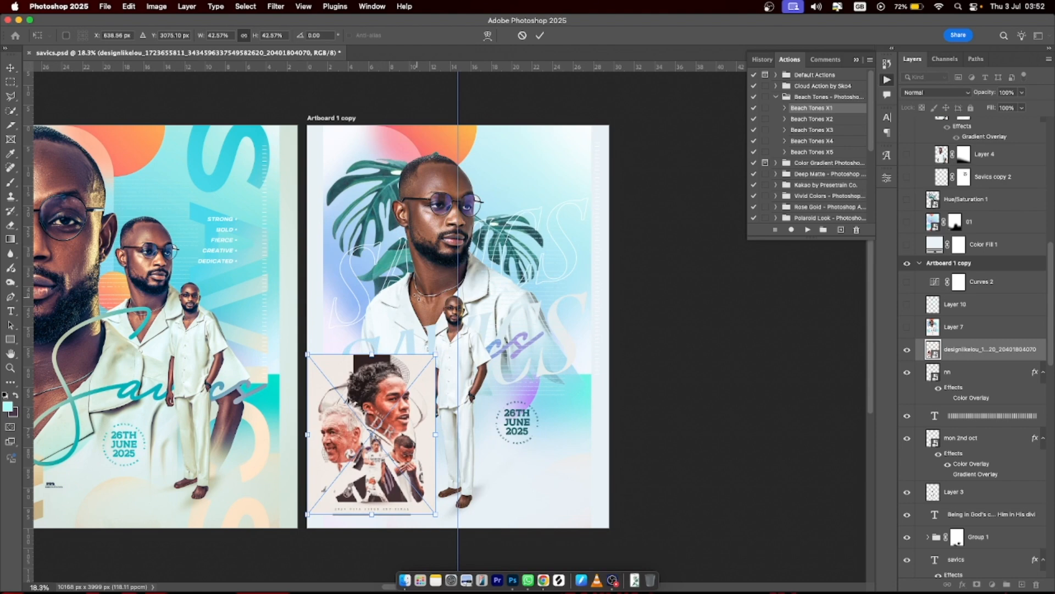
pyautogui.press('Return')
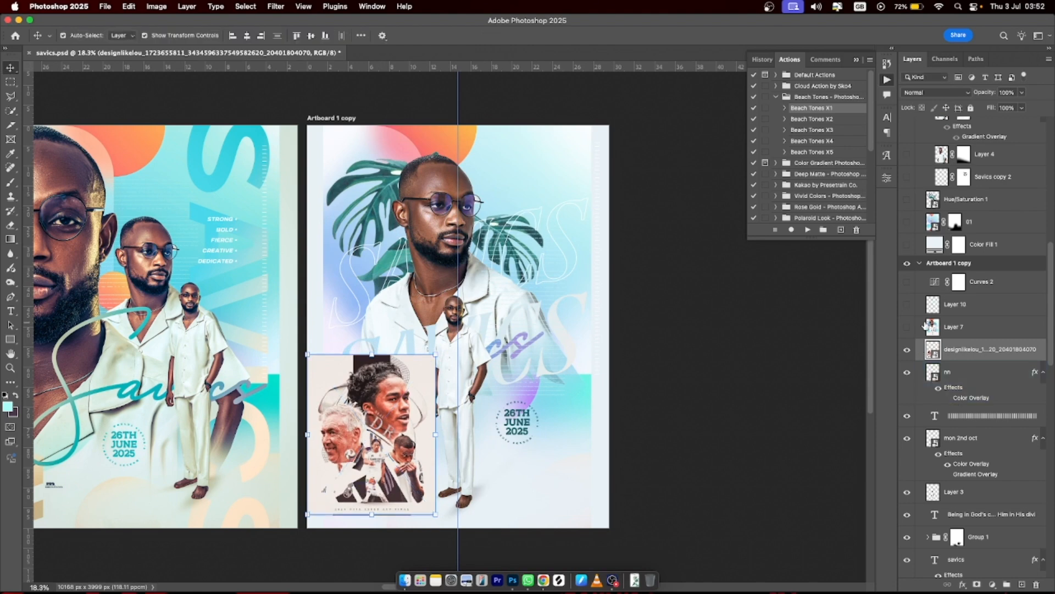
pyautogui.click(907, 350)
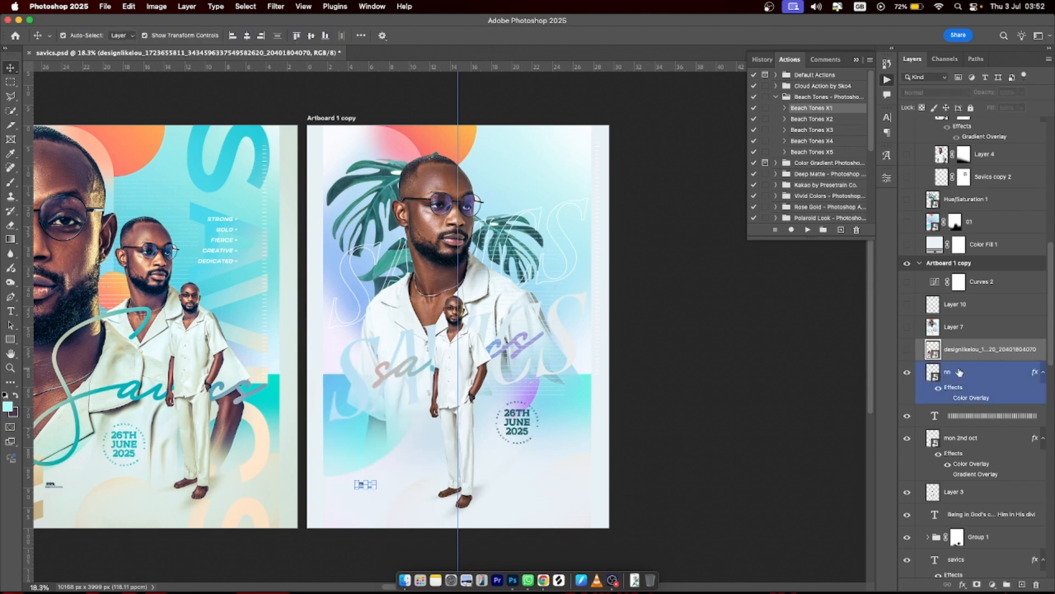
pyautogui.click(956, 372)
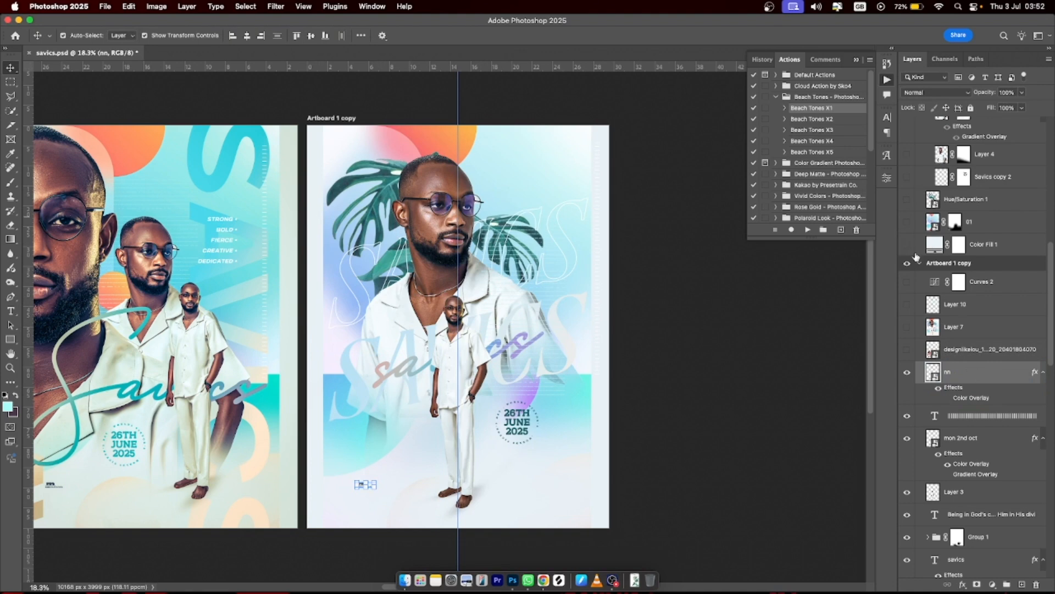
# - Hide Artboard 1 and expand Artboard 1 copy with its nn layer selected
pyautogui.click(919, 265)
pyautogui.click(920, 279)
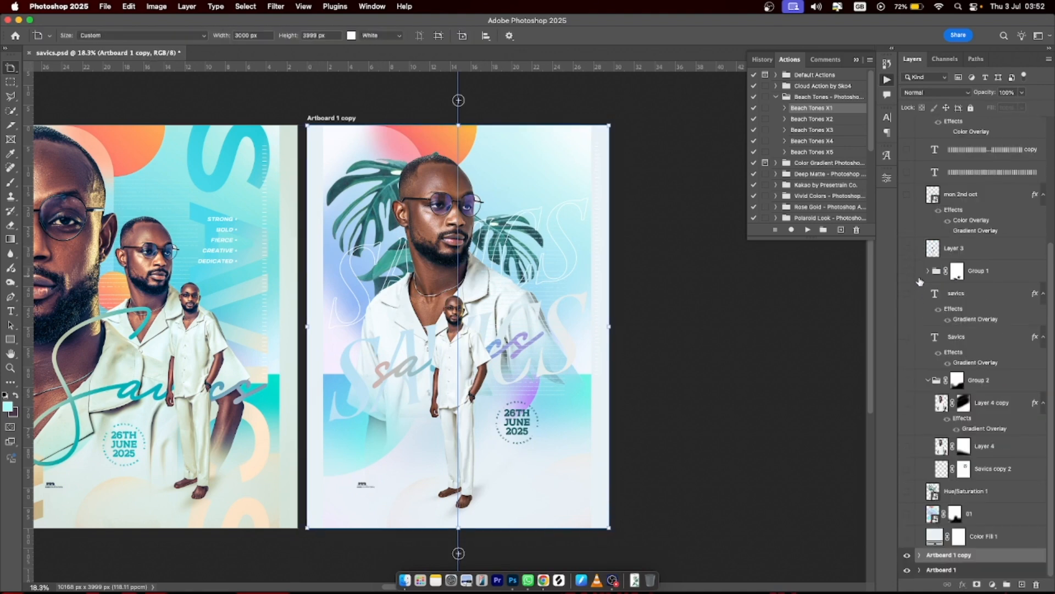
pyautogui.click(907, 571)
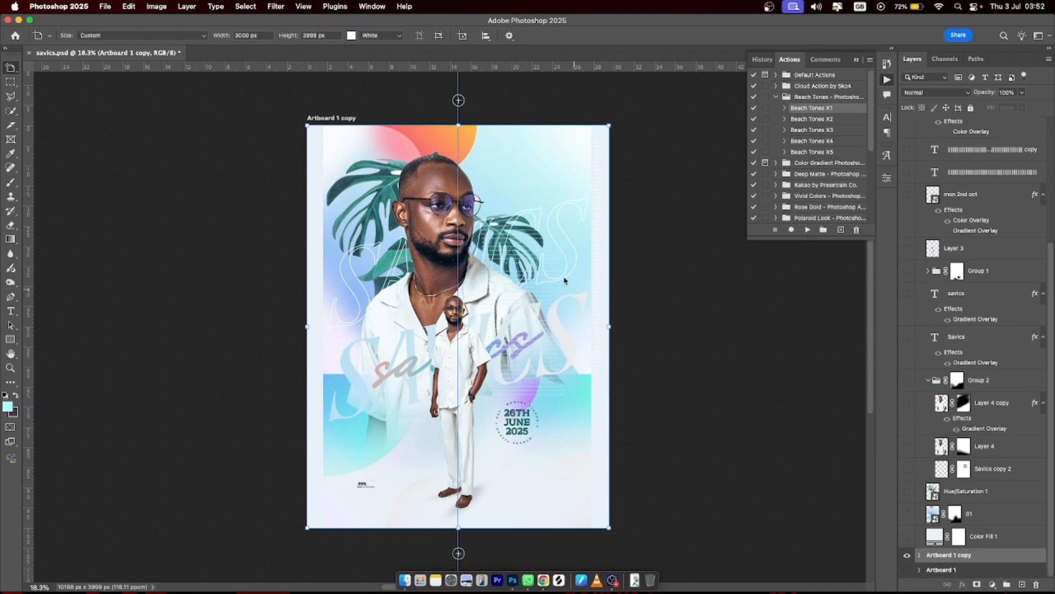
pyautogui.click(919, 556)
pyautogui.scroll(-5, 933, 390)
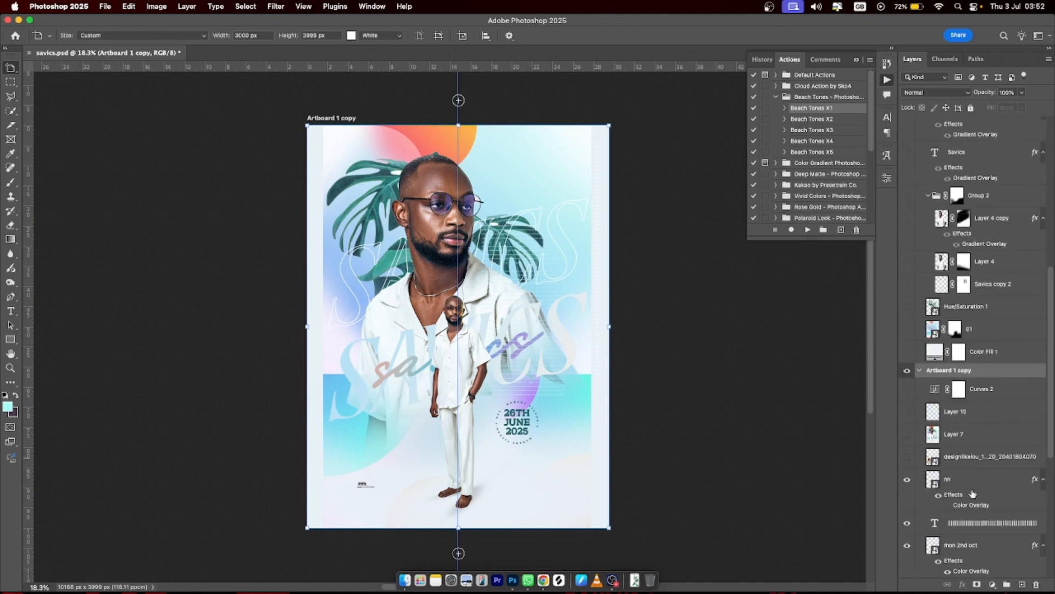
pyautogui.click(973, 494)
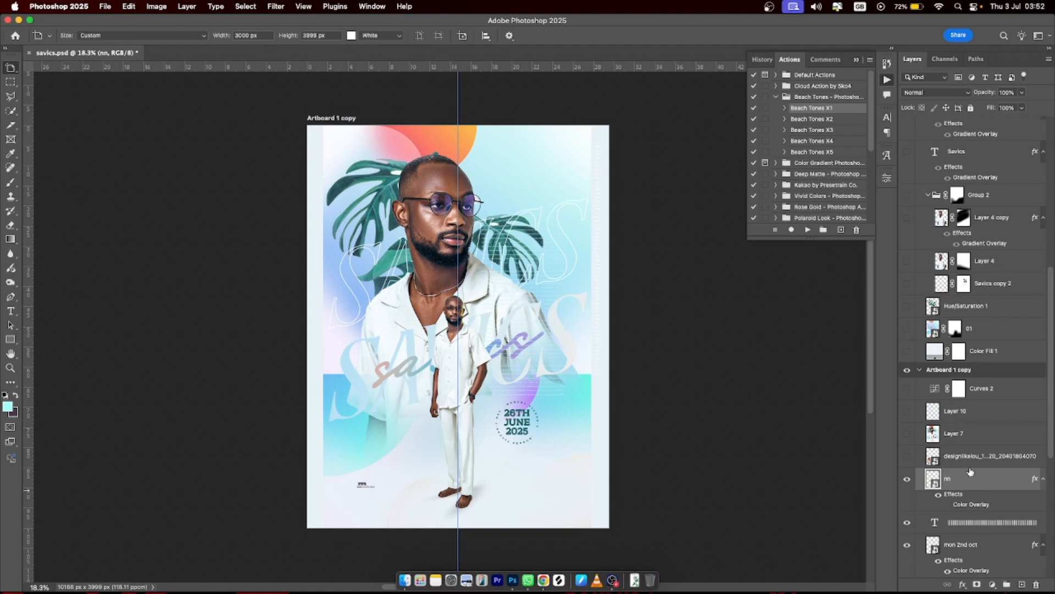
pyautogui.scroll(-2, 971, 464)
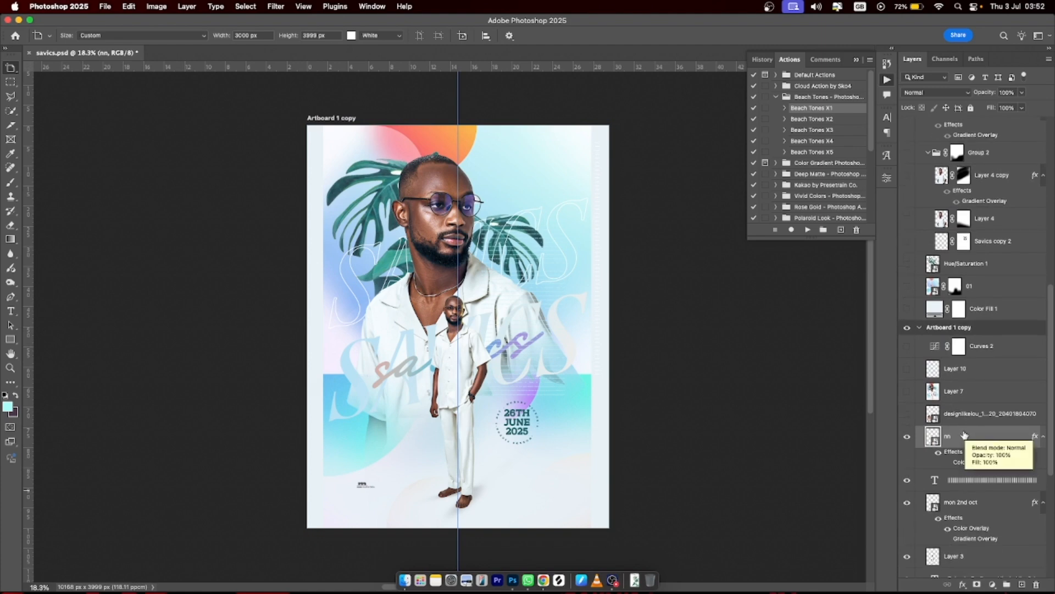
# - Stamp all visible layers into Layer 12 with Cmd+Option+Shift+E and toggle it to compare
pyautogui.press('alt+shift+super+e')
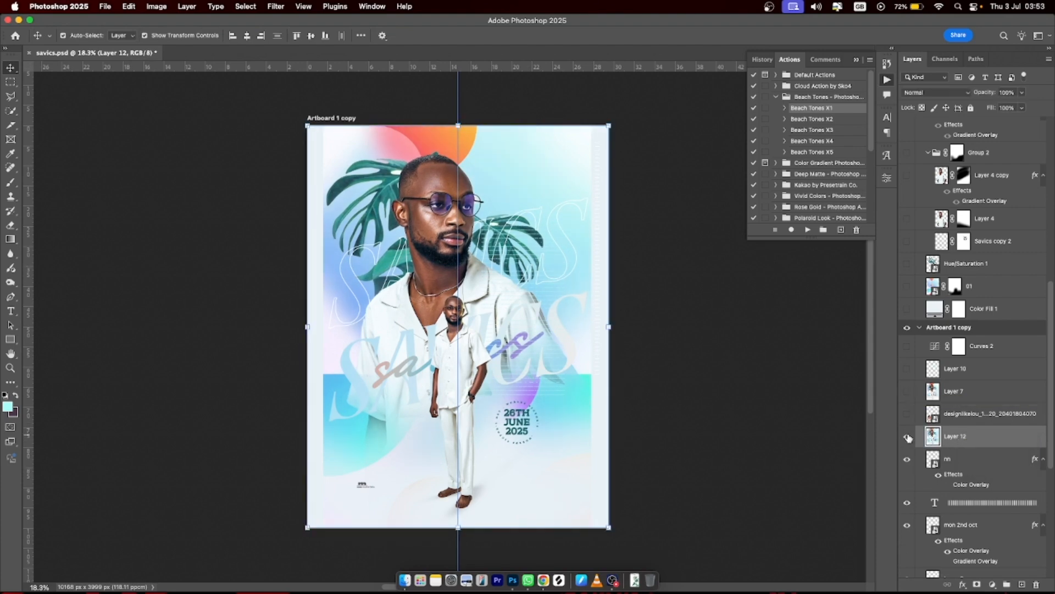
pyautogui.click(908, 437)
pyautogui.click(908, 437)
pyautogui.click(908, 437)
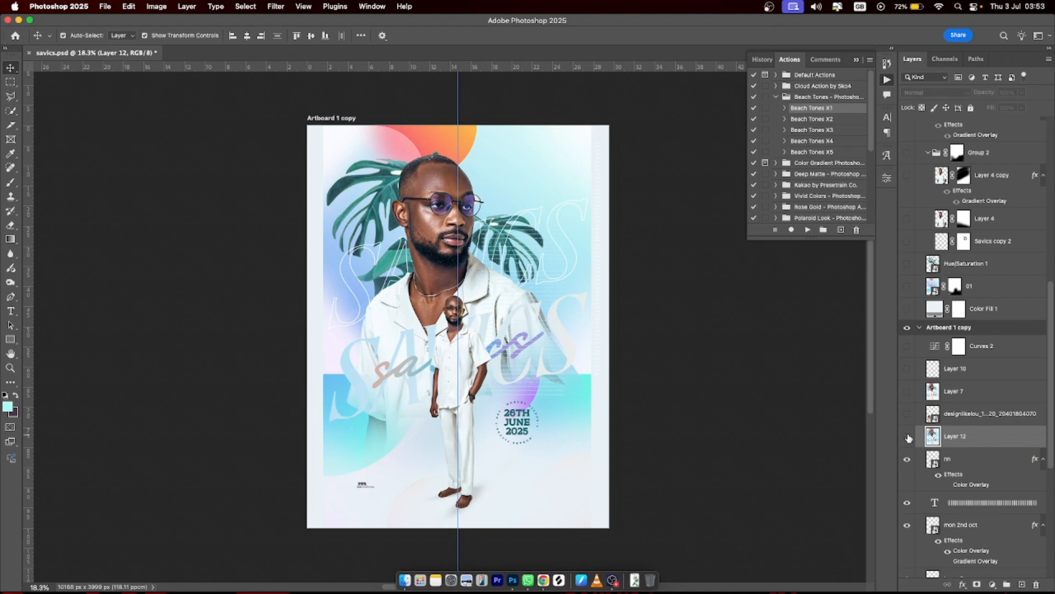
pyautogui.click(907, 437)
pyautogui.scroll(10, 991, 262)
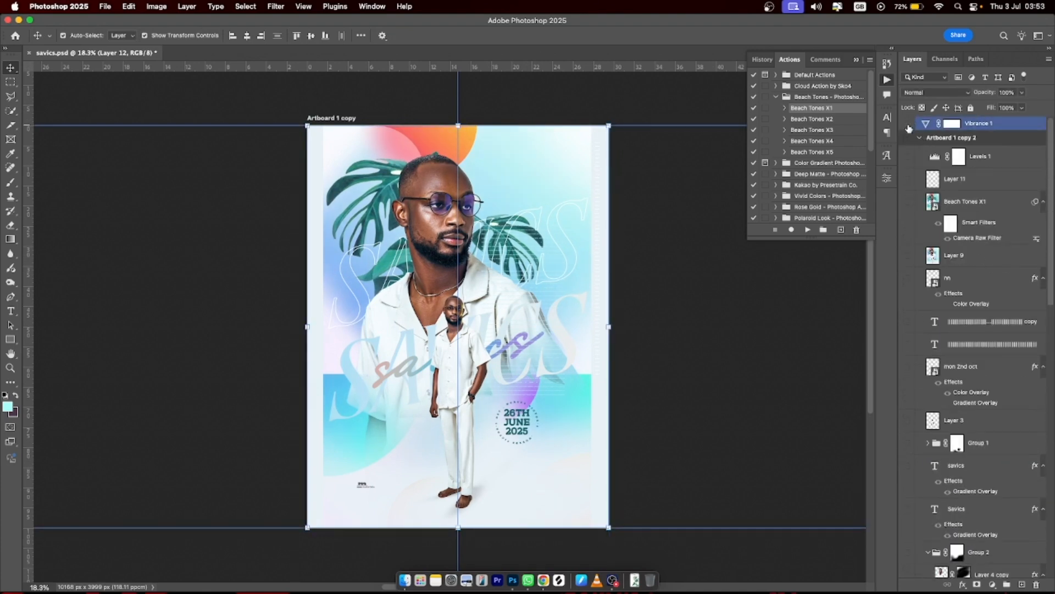
pyautogui.scroll(-2, 700, 328)
pyautogui.scroll(2, 700, 328)
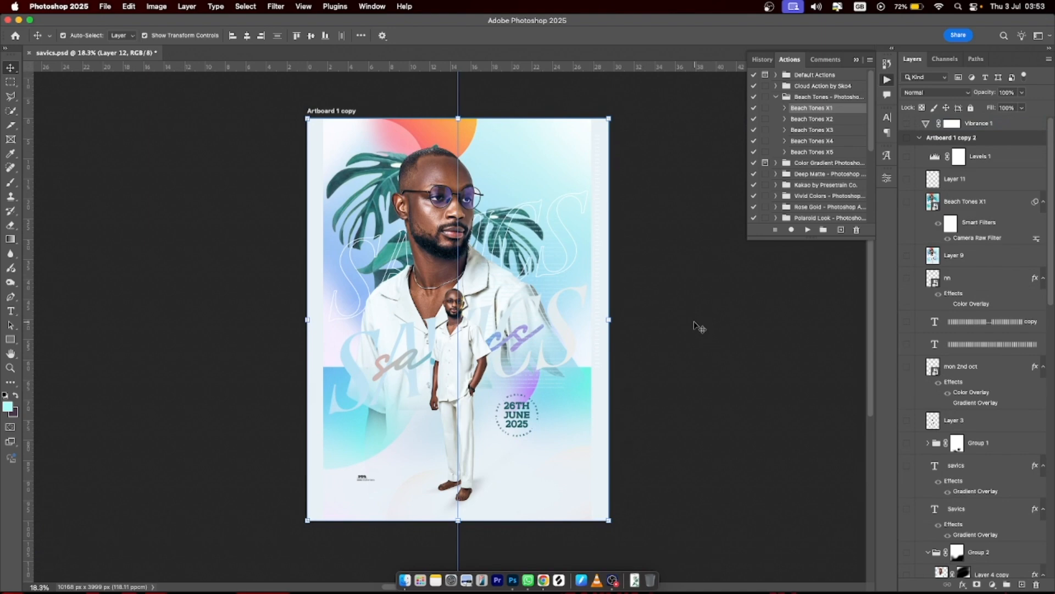
pyautogui.scroll(-15, 1004, 415)
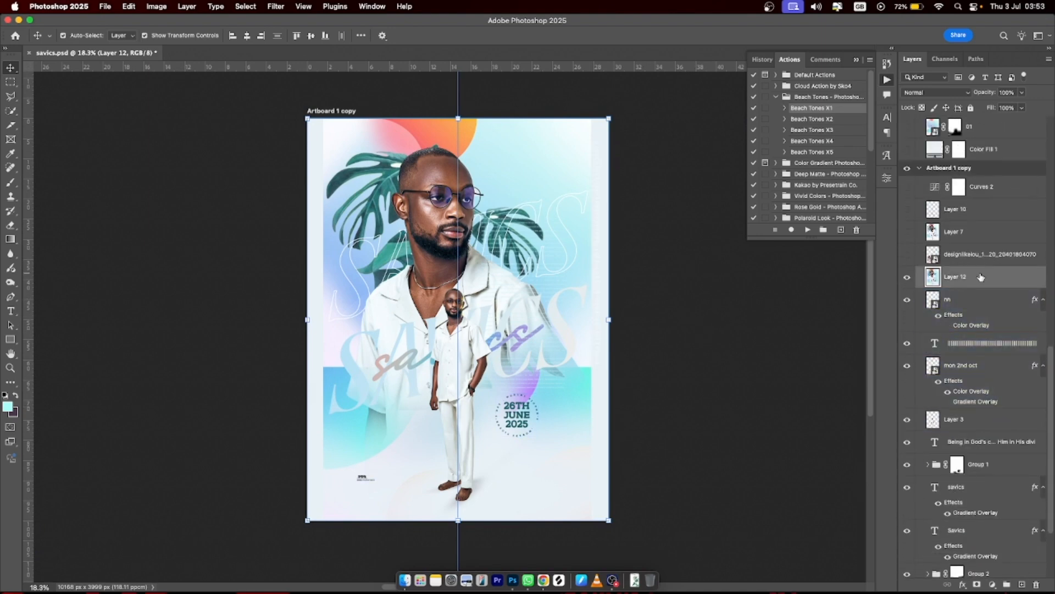
pyautogui.click(156, 6)
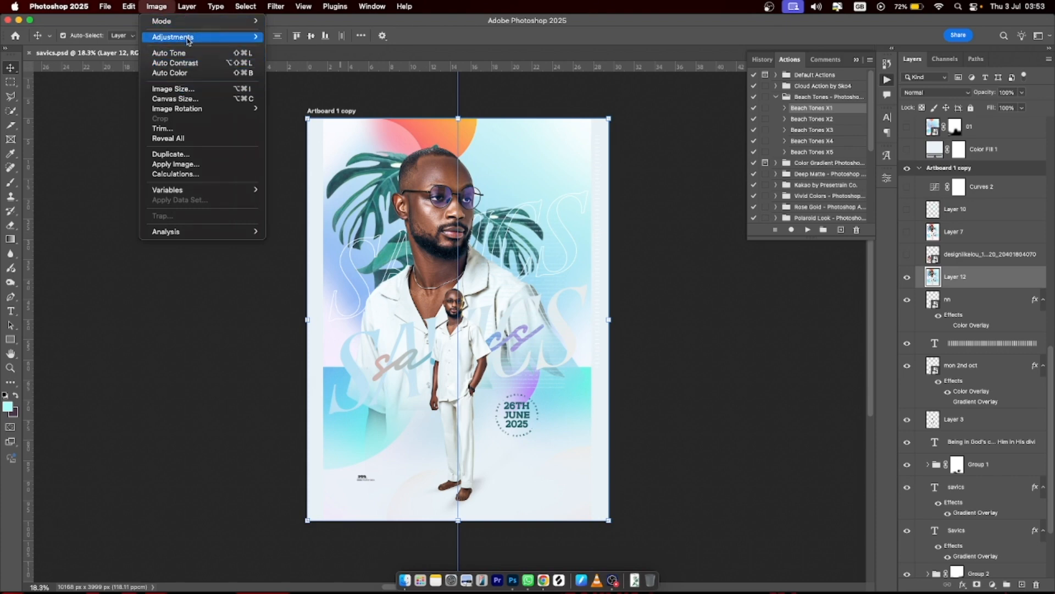
# - In Match Color, set the source to savics.psd and its designlikelou poster layer
pyautogui.moveTo(187, 37)
pyautogui.click(325, 249)
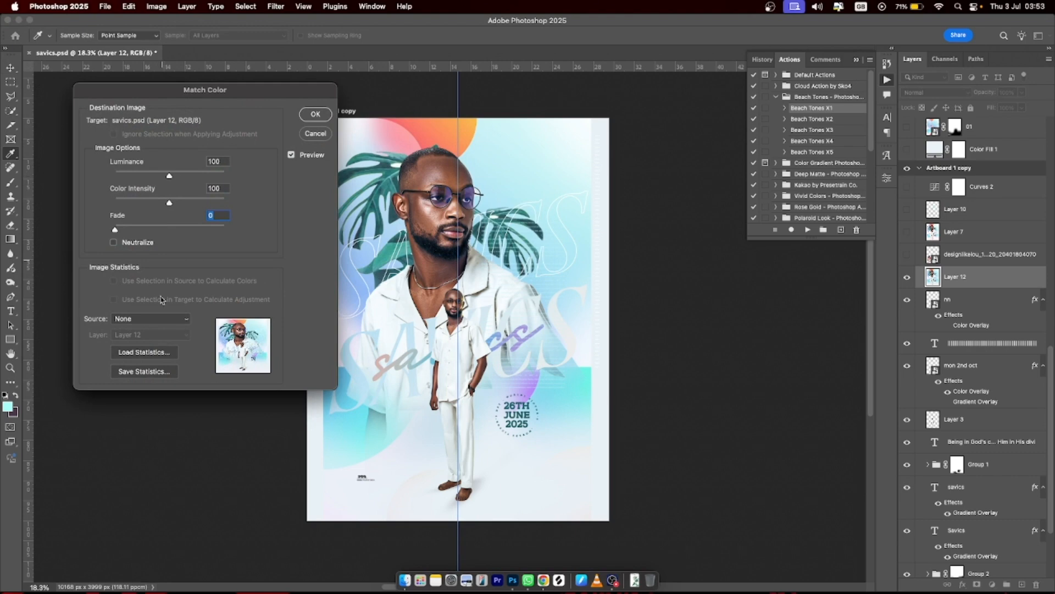
pyautogui.click(136, 324)
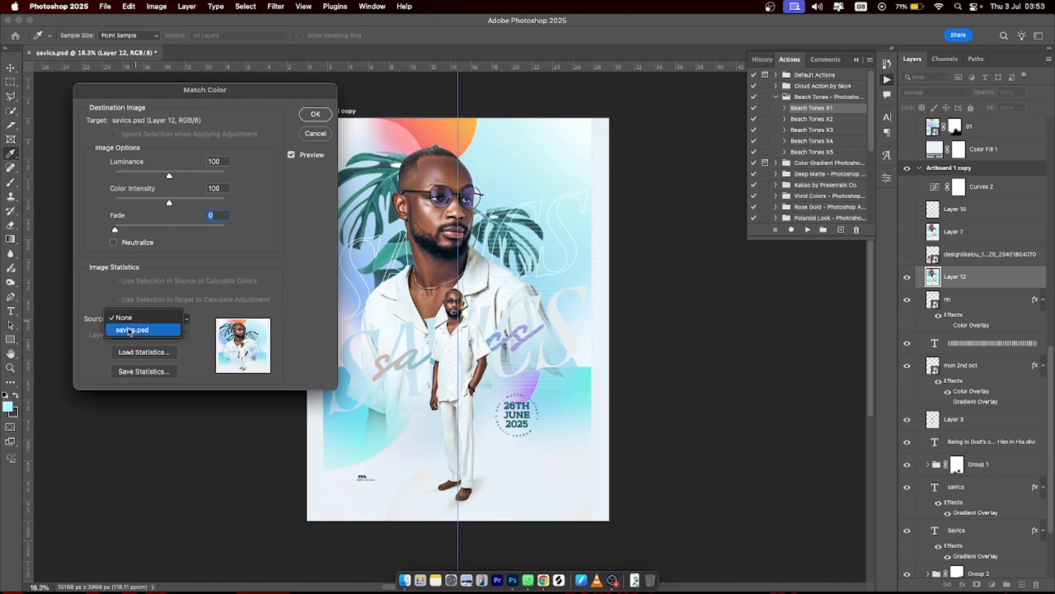
pyautogui.click(135, 329)
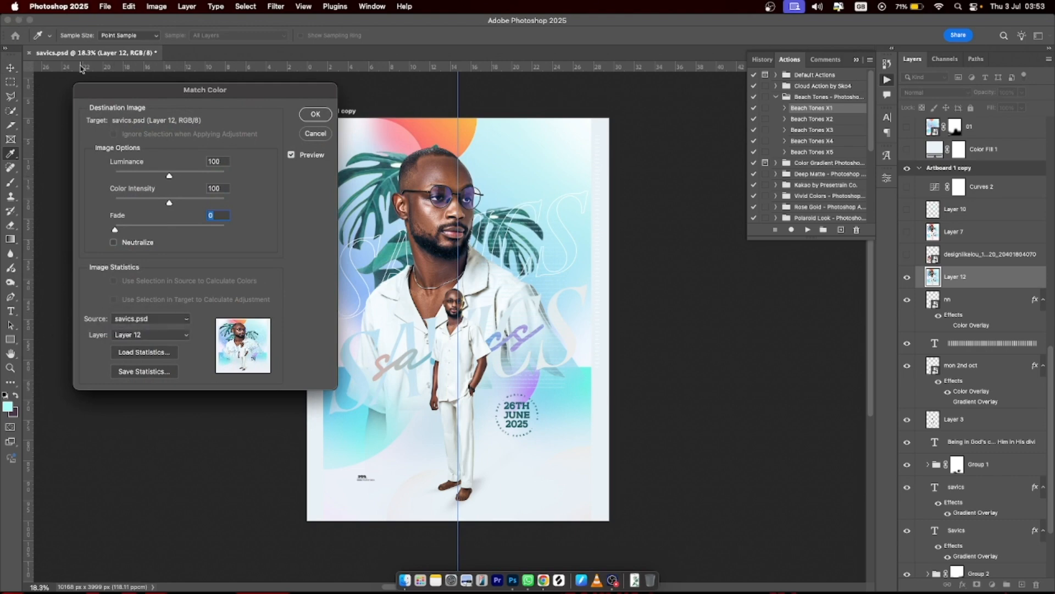
pyautogui.click(152, 336)
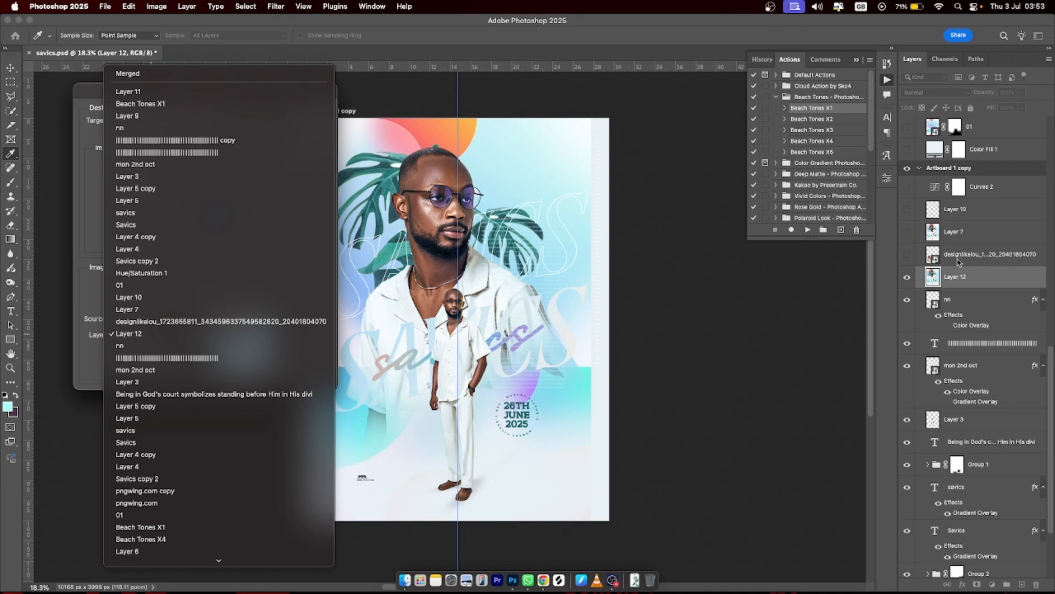
pyautogui.click(192, 321)
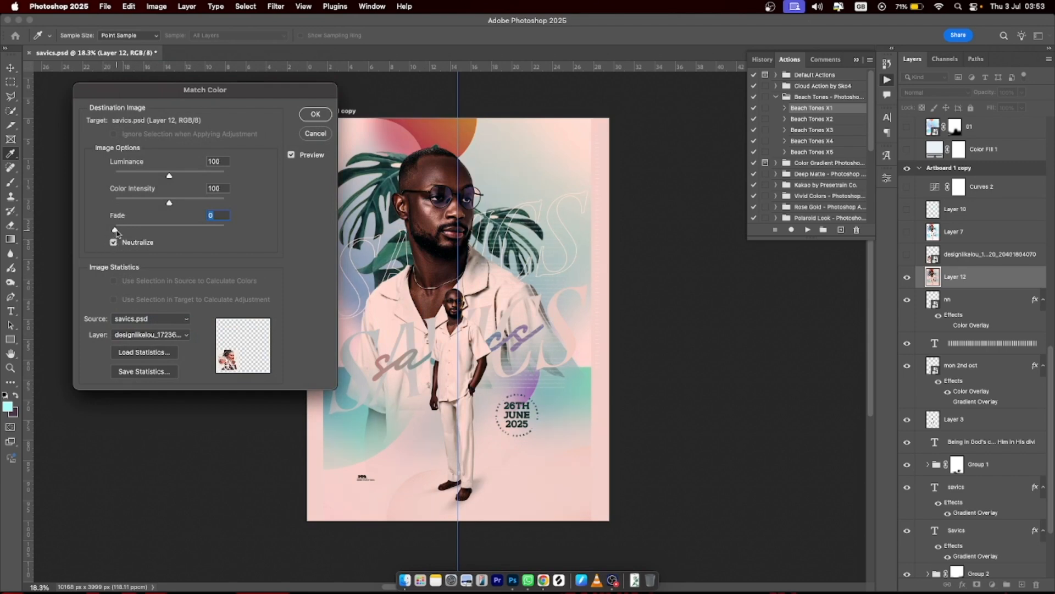
# - Set Luminance 147, Color Intensity 105 and Fade 35, with Neutralize unchecked
pyautogui.moveTo(116, 233); pyautogui.dragTo(144, 233)
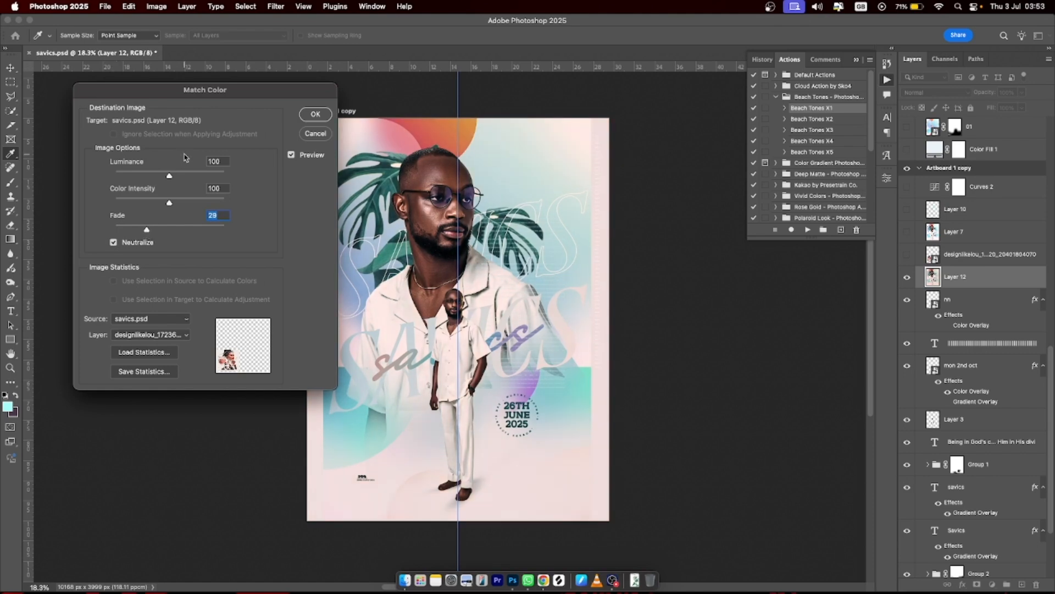
pyautogui.moveTo(172, 175); pyautogui.dragTo(176, 205)
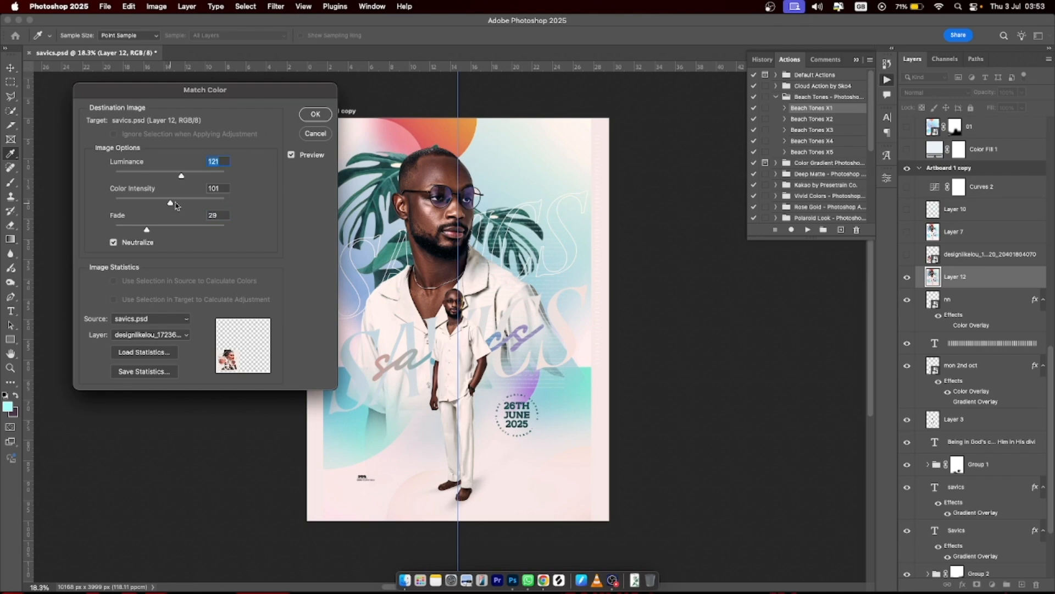
pyautogui.click(176, 205)
pyautogui.moveTo(179, 205); pyautogui.dragTo(183, 205)
pyautogui.moveTo(184, 177); pyautogui.dragTo(190, 177)
pyautogui.click(112, 242)
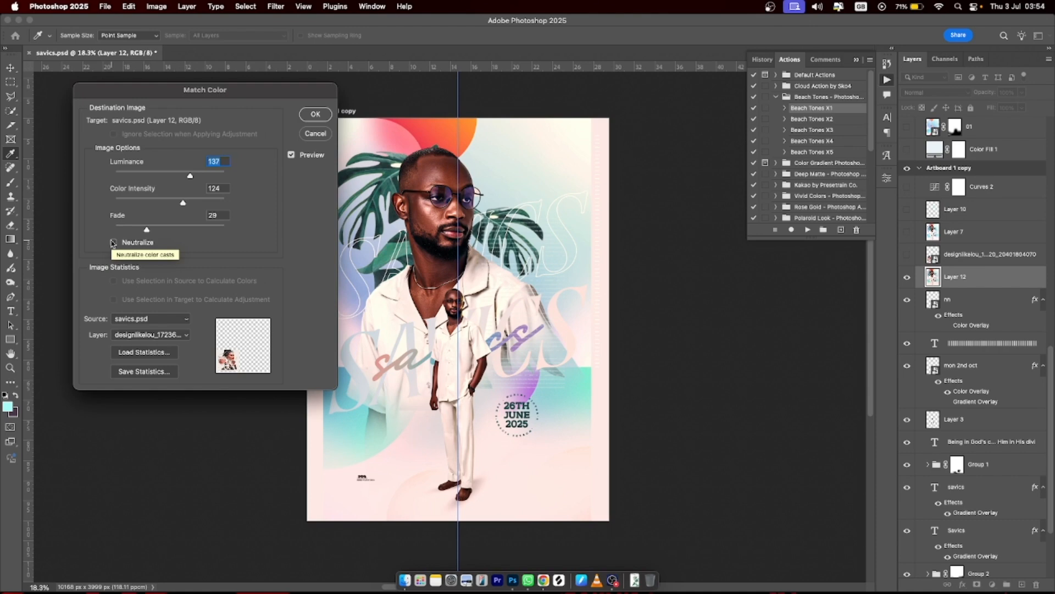
pyautogui.moveTo(190, 176); pyautogui.dragTo(155, 233)
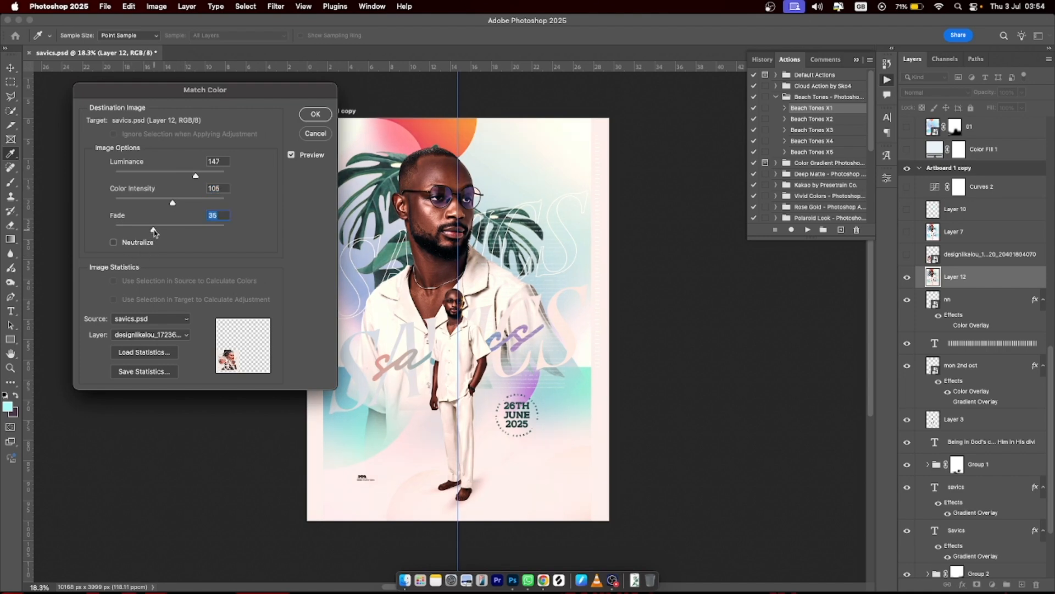
# - Apply the colour match, compare Layer 12 and the designlikelou layer, then leave both hidden
pyautogui.click(316, 117)
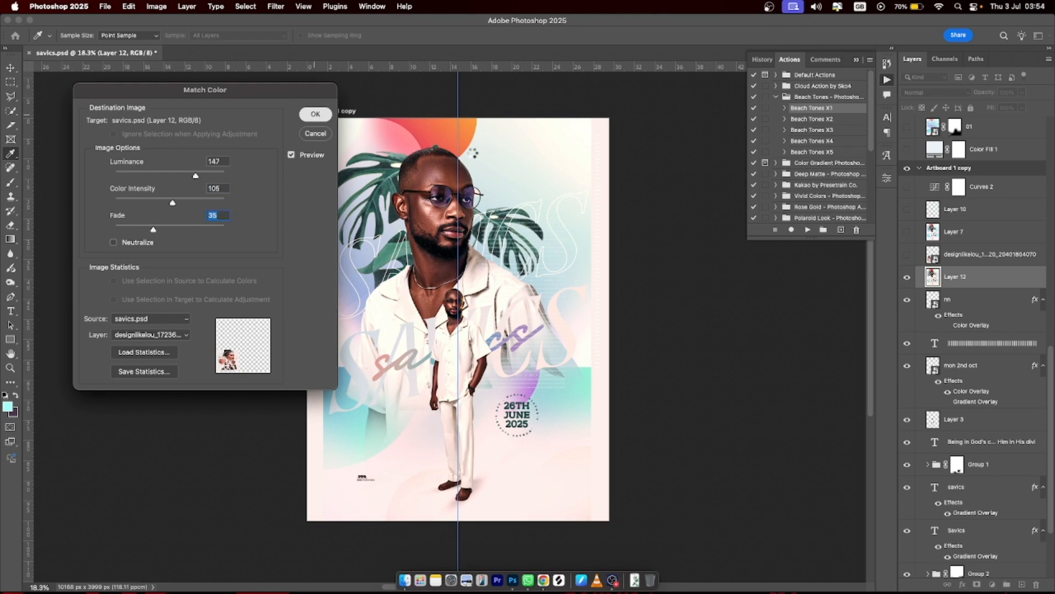
pyautogui.click(907, 277)
pyautogui.click(907, 277)
pyautogui.click(907, 277)
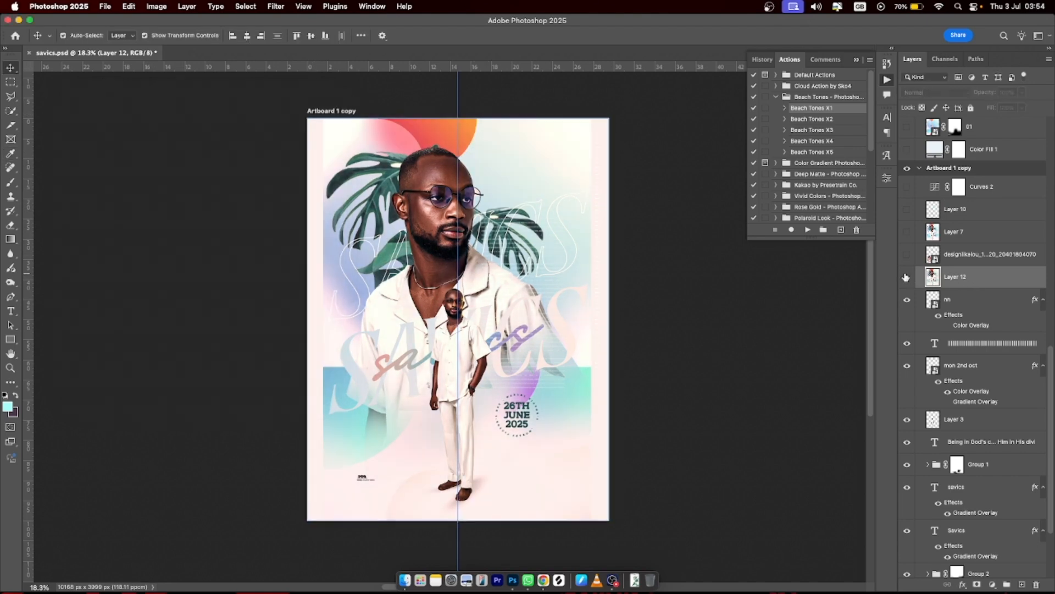
pyautogui.click(907, 277)
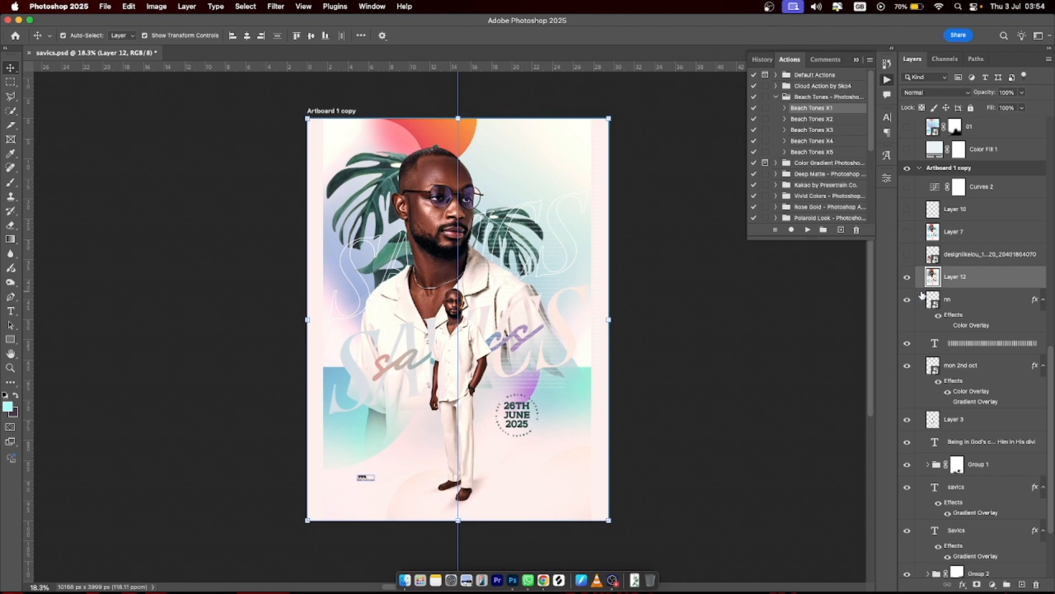
pyautogui.click(907, 255)
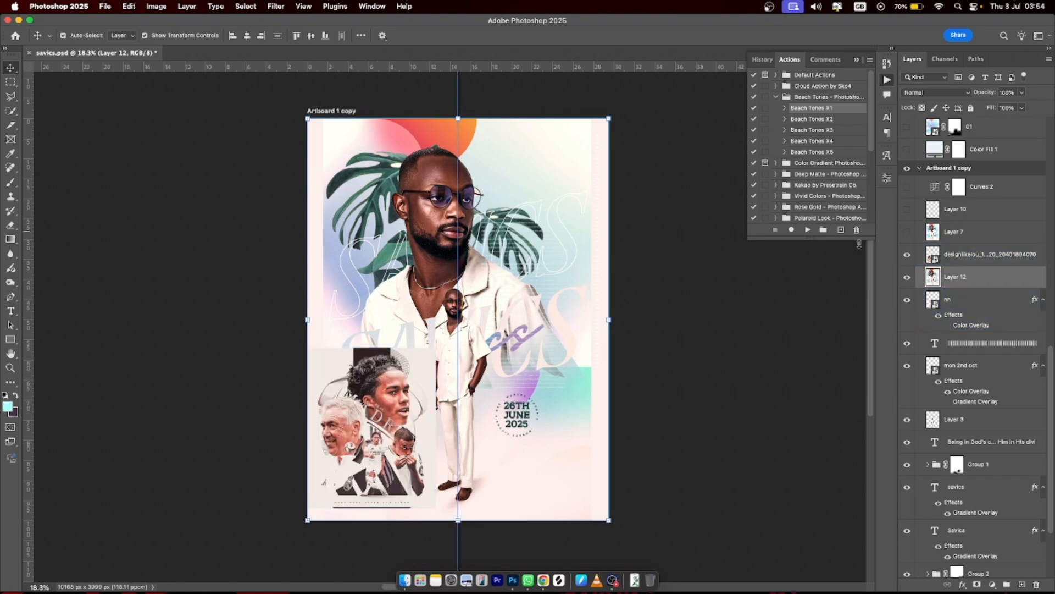
pyautogui.click(907, 255)
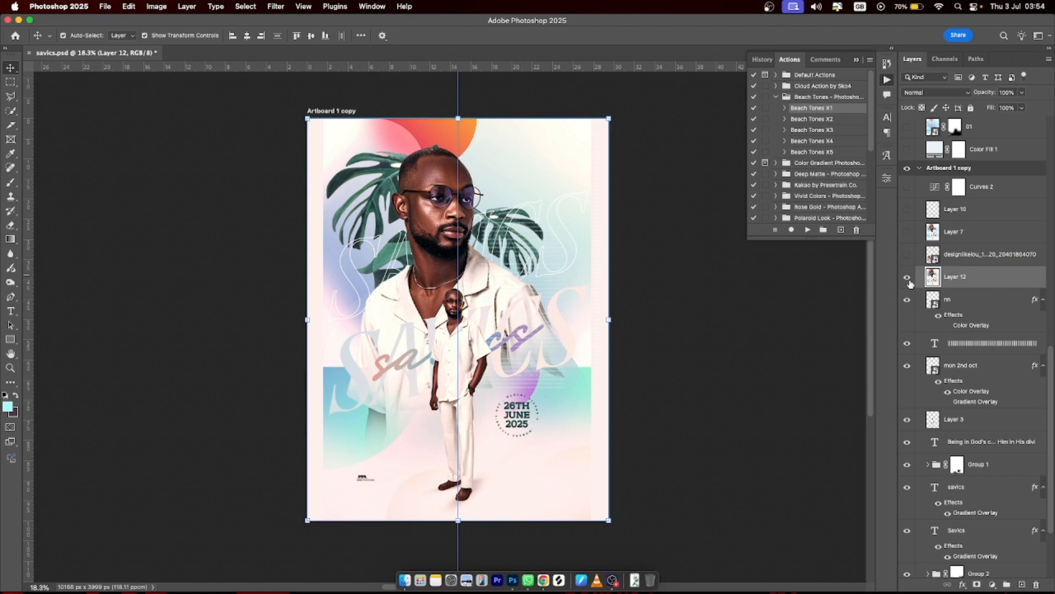
pyautogui.click(908, 278)
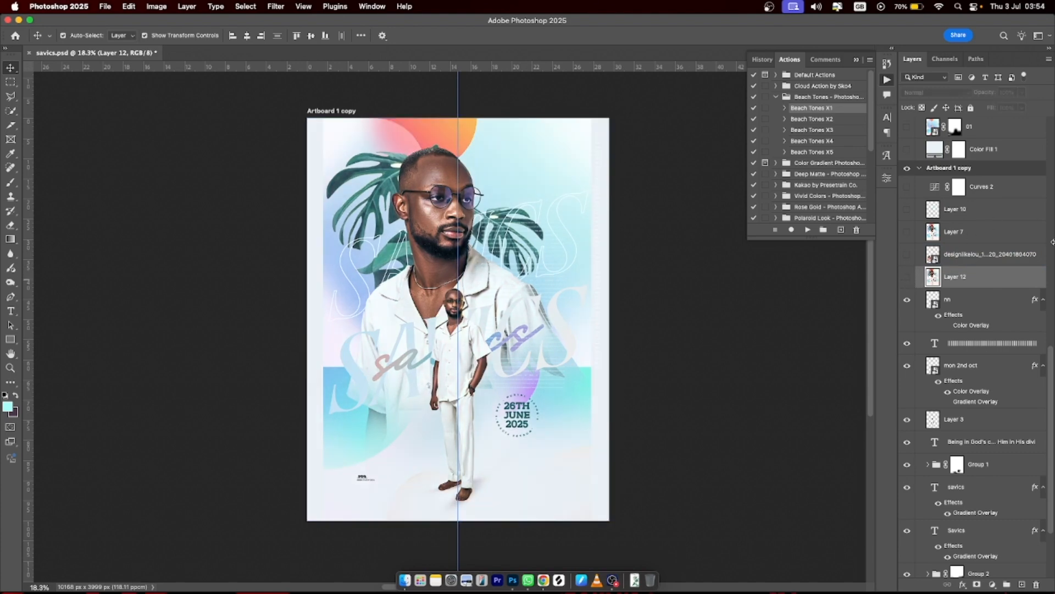
# - Show Layer 7, Layer 10 and the Curves 2 adjustment, comparing Curves 2 on and off
pyautogui.click(908, 232)
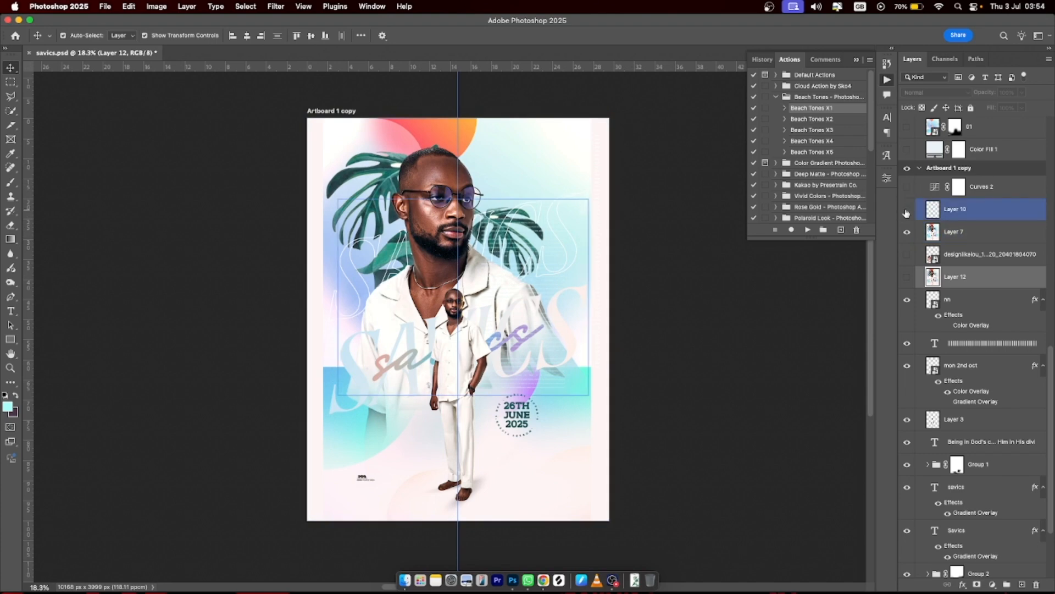
pyautogui.click(907, 210)
pyautogui.click(909, 207)
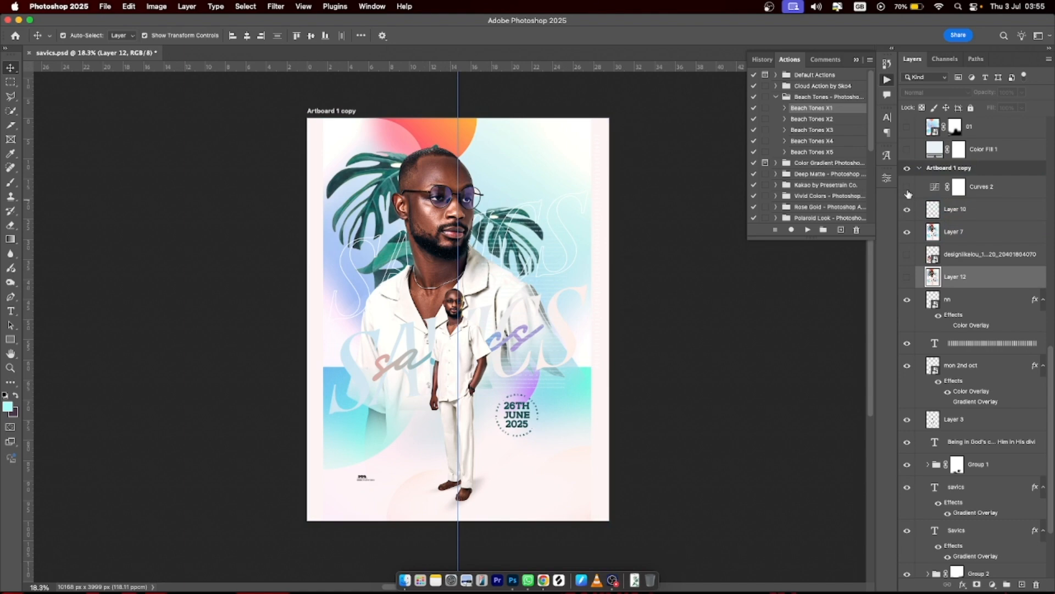
pyautogui.click(908, 192)
pyautogui.click(908, 193)
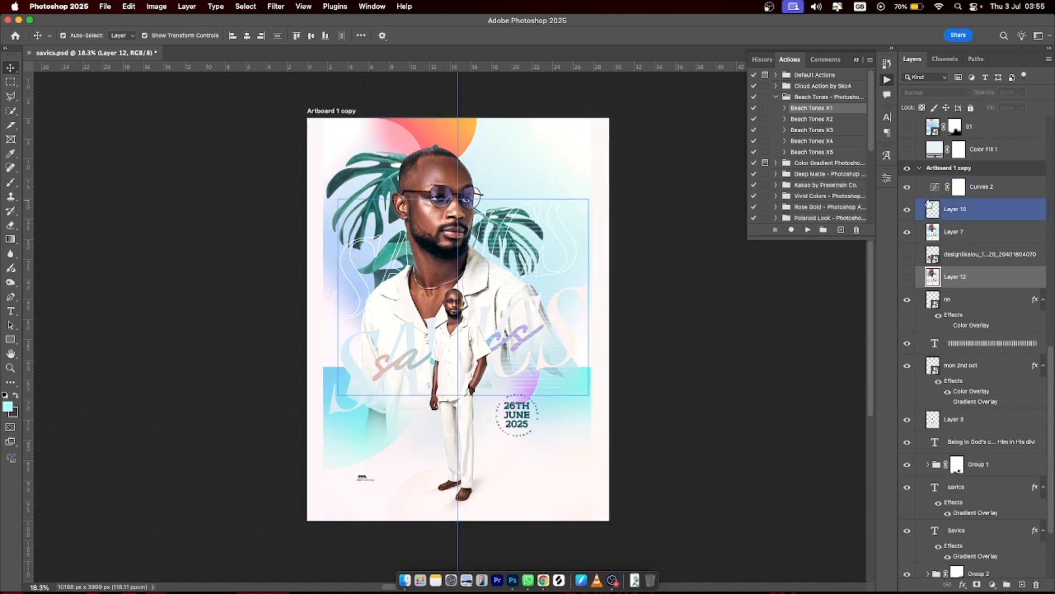
pyautogui.click(909, 189)
pyautogui.click(908, 189)
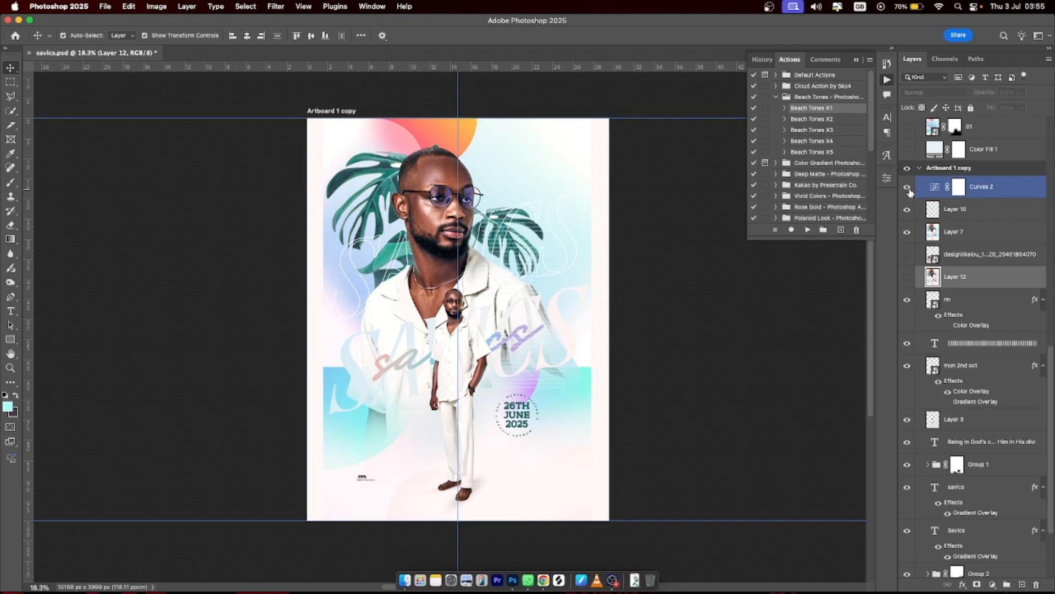
pyautogui.click(908, 189)
pyautogui.click(908, 189)
# - Collapse Artboard 1 copy and show Artboard 1 beside it again
pyautogui.click(923, 169)
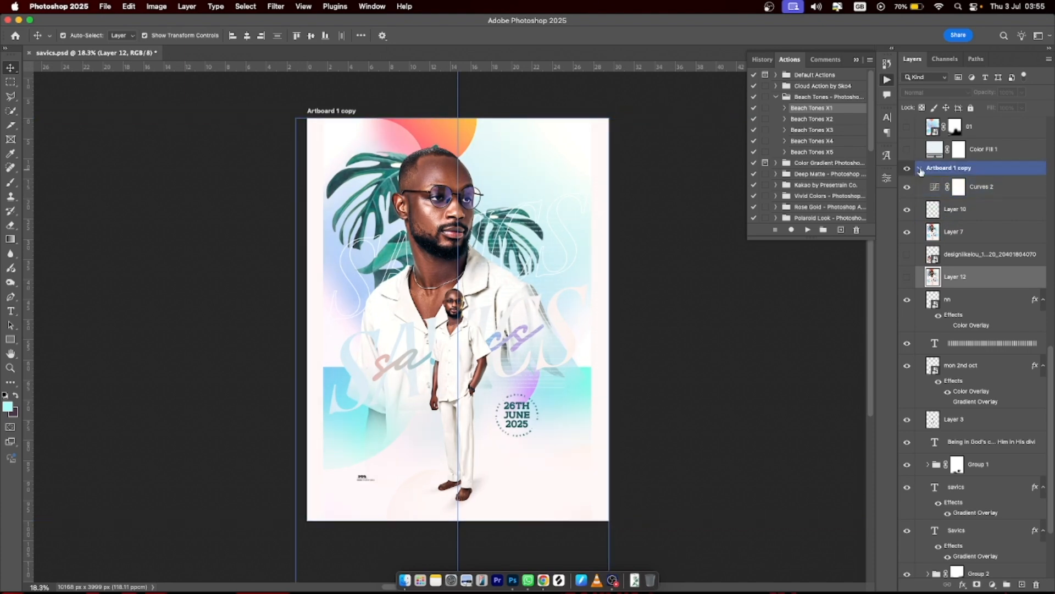
pyautogui.click(920, 169)
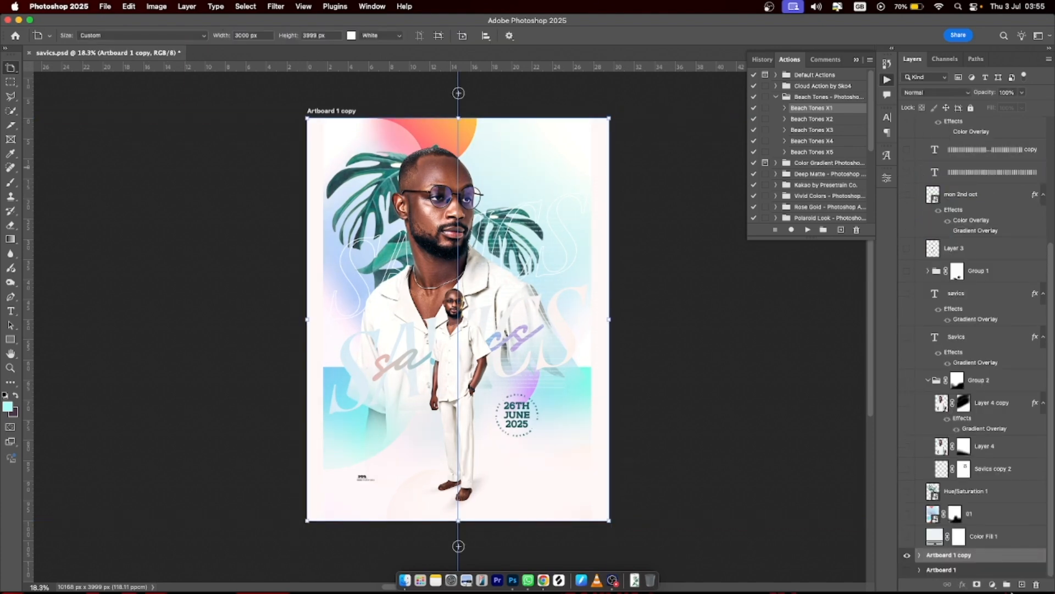
pyautogui.click(907, 570)
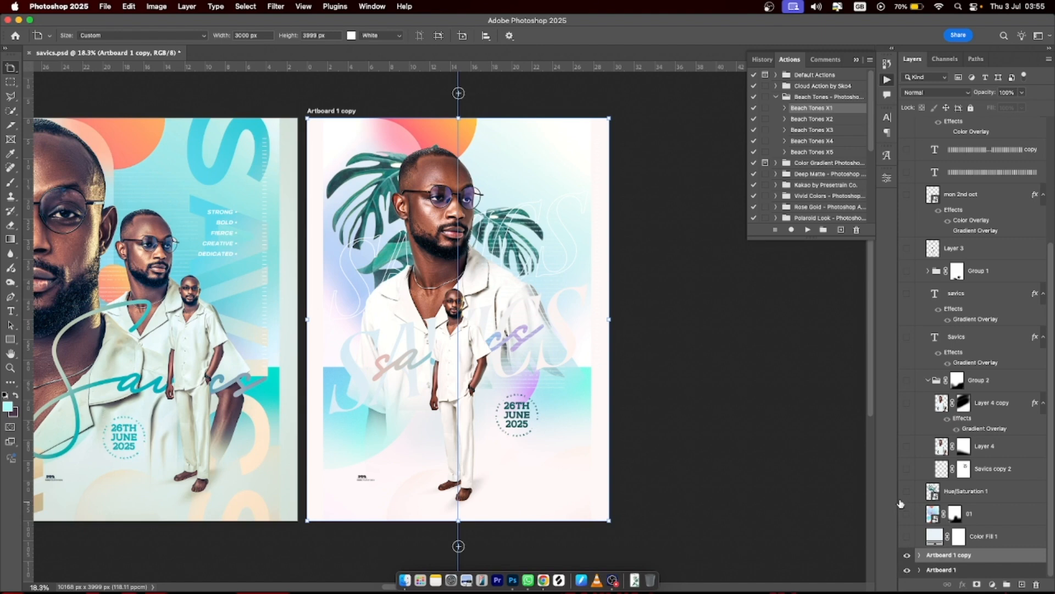
pyautogui.hscroll(5, 720, 466)
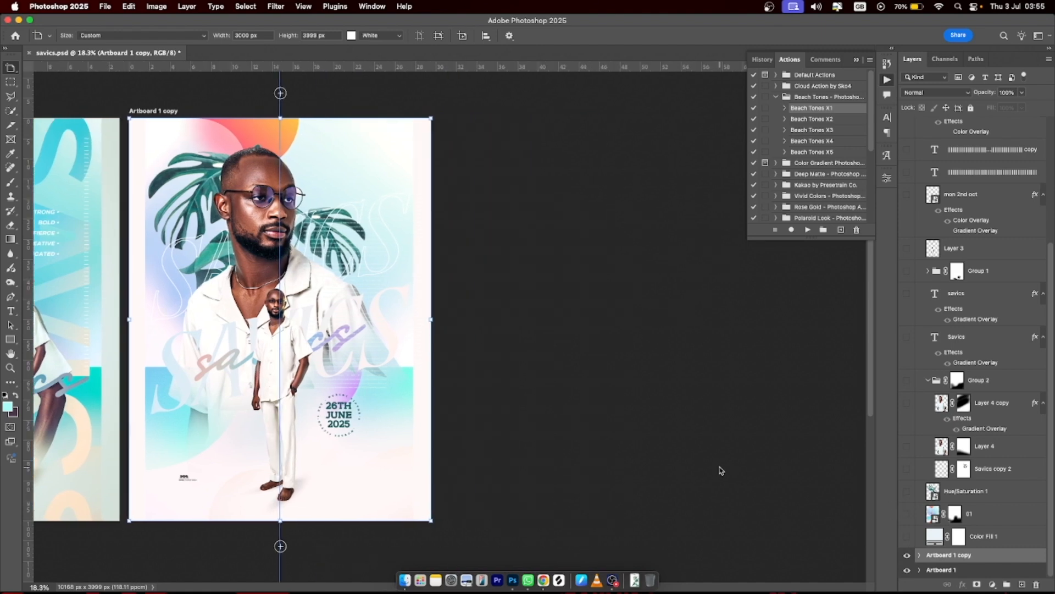
pyautogui.hscroll(1, 720, 469)
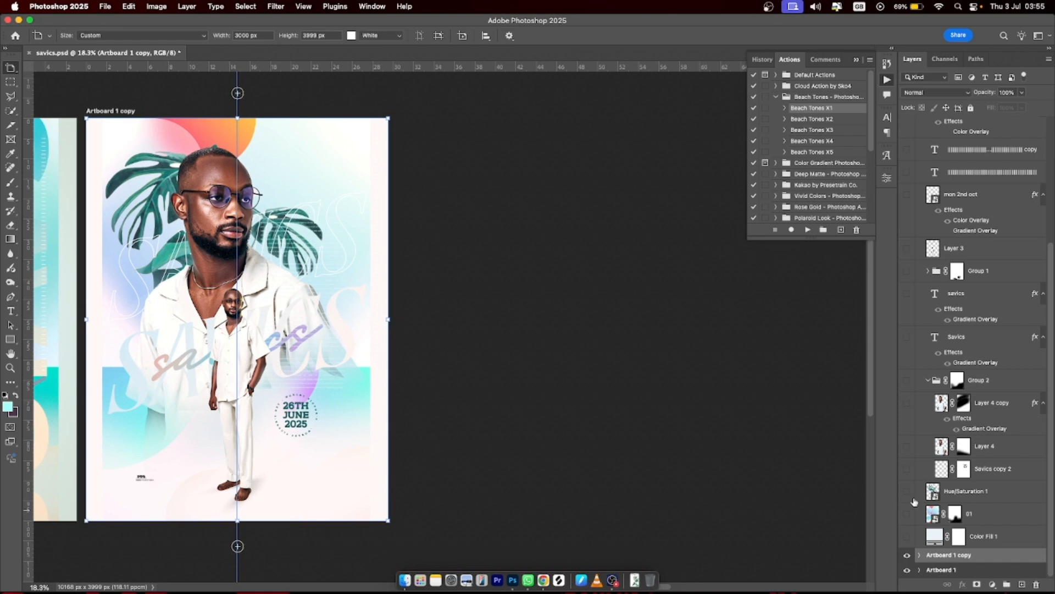
# - Show the background fill, 01 layer, Hue/Saturation 1 and outlined Savics copy 2 text on the third artboard
pyautogui.click(908, 537)
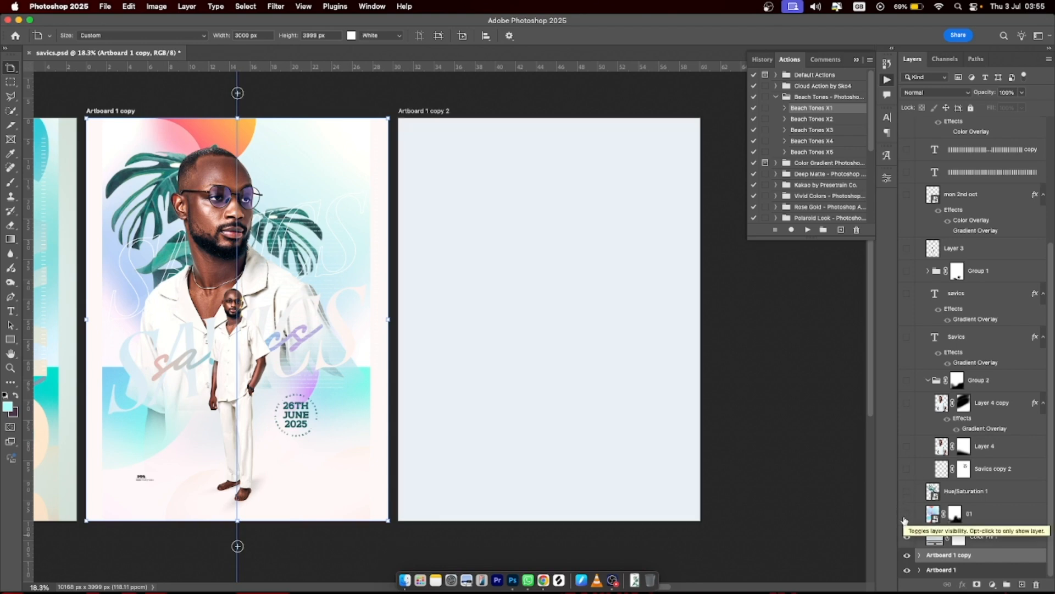
pyautogui.click(907, 514)
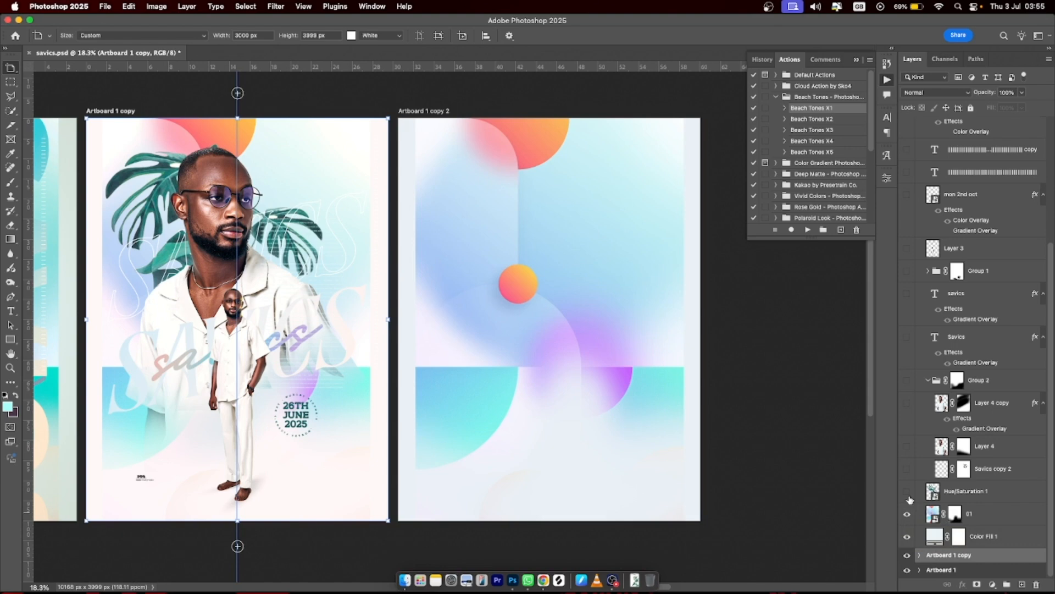
pyautogui.click(908, 491)
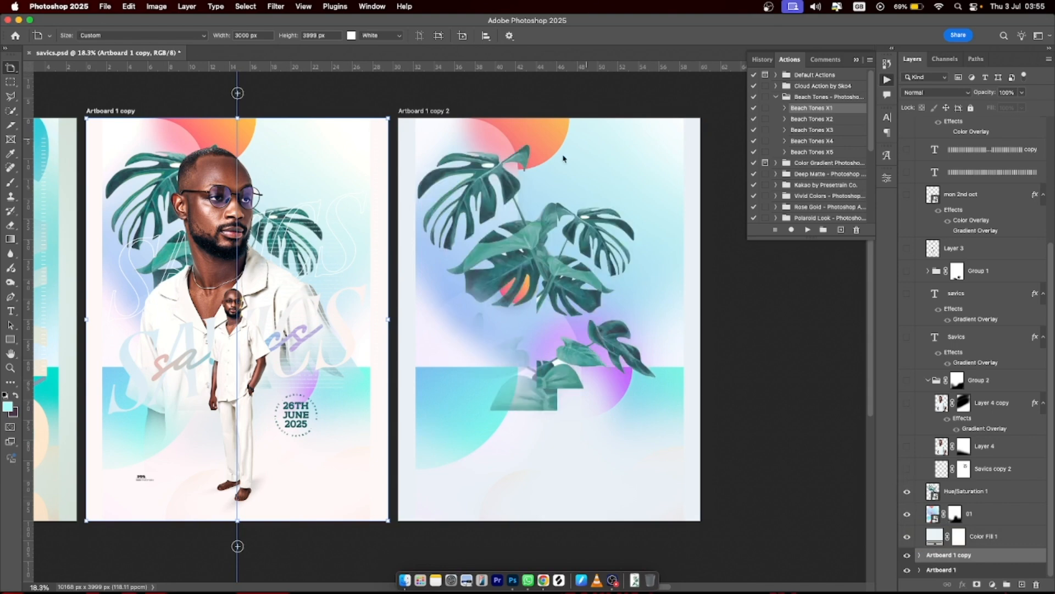
pyautogui.click(907, 470)
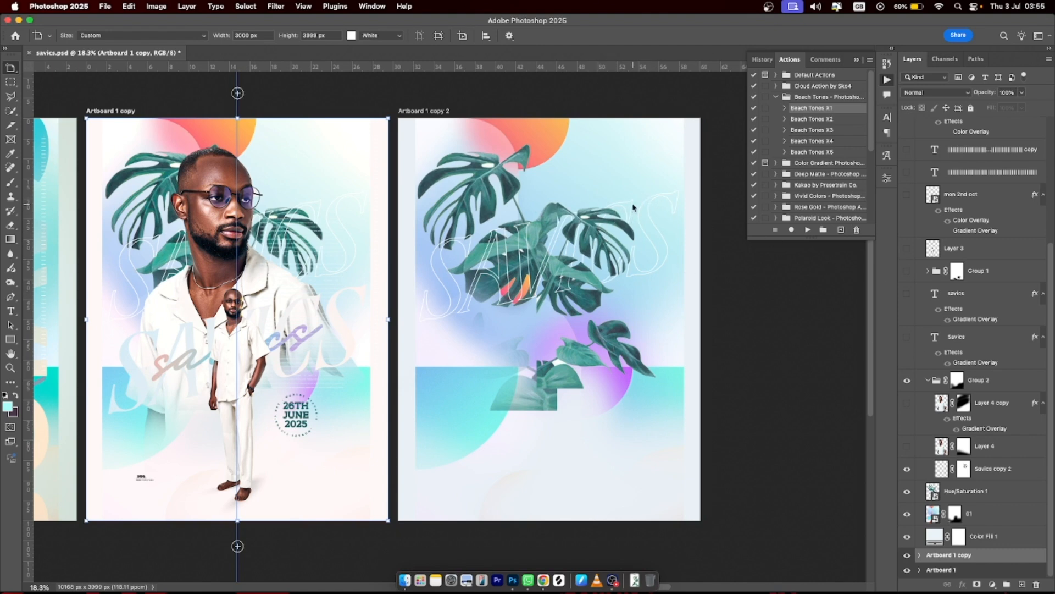
# - Show the man, Savics title, savics script, blurred shadow and small standing figure
pyautogui.click(907, 447)
pyautogui.click(907, 403)
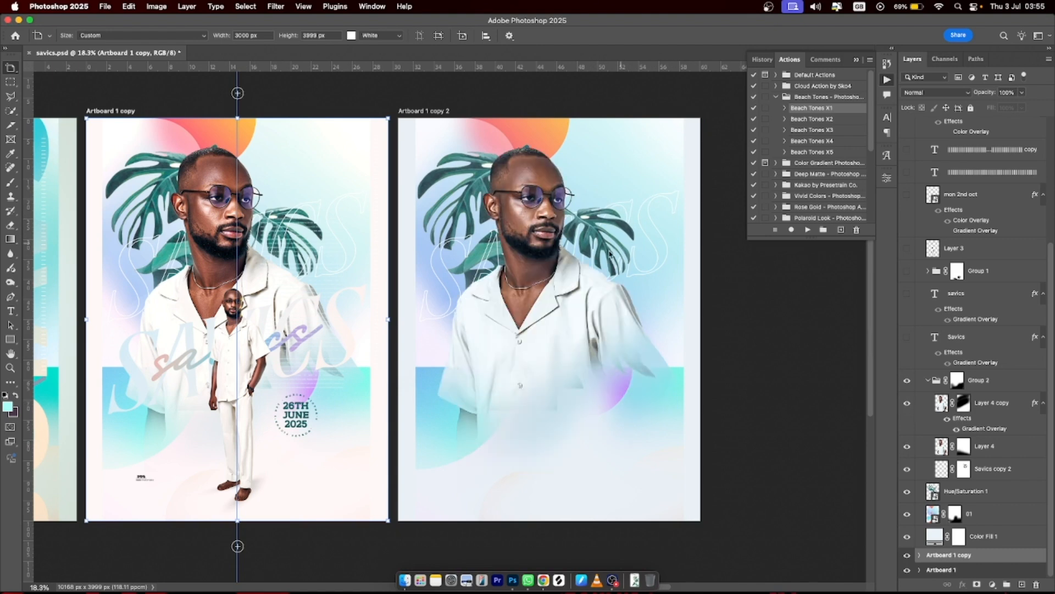
pyautogui.click(907, 337)
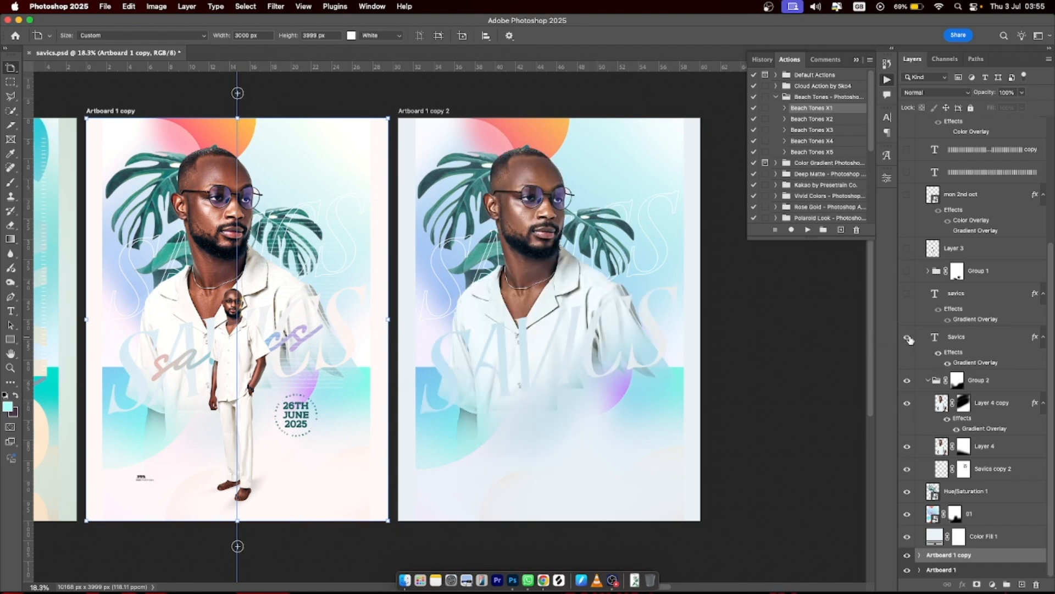
pyautogui.click(908, 294)
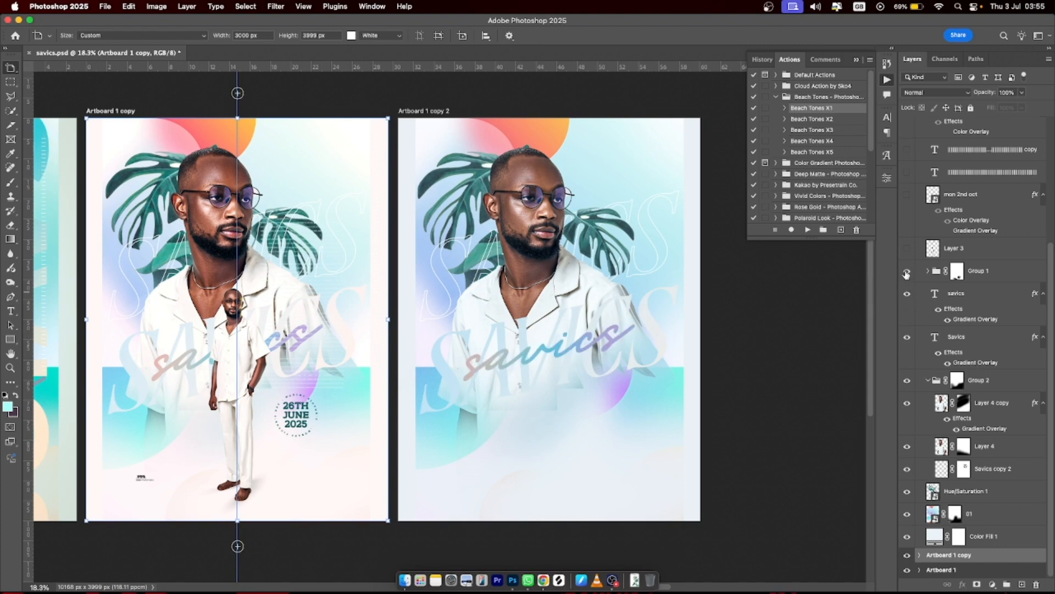
pyautogui.click(908, 271)
pyautogui.click(908, 248)
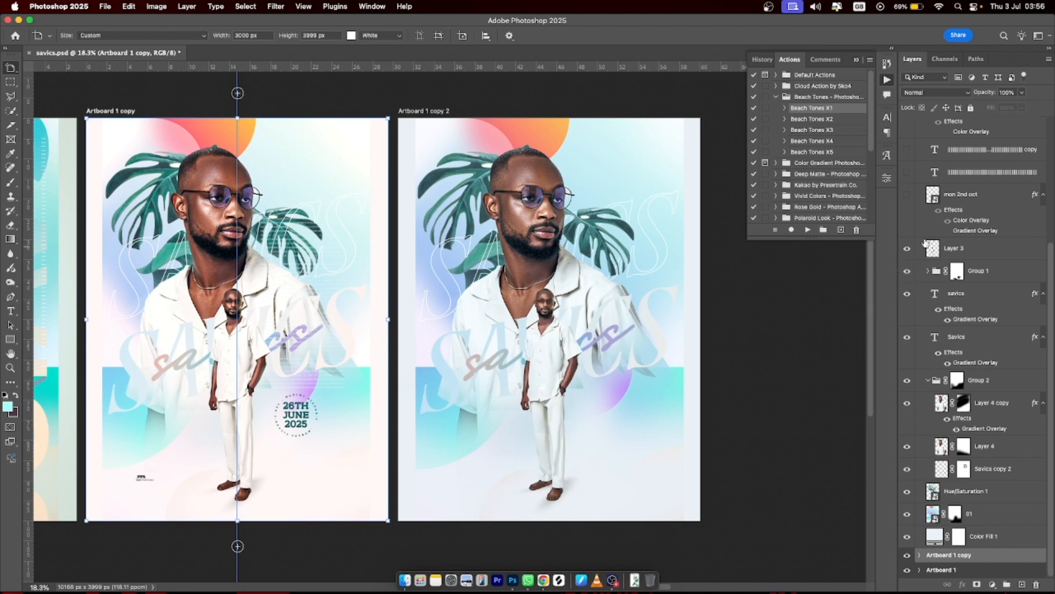
# - Show the 26TH JUNE 2025 badge, the vertical edge text, the small logo and Layer 9
pyautogui.scroll(3, 929, 269)
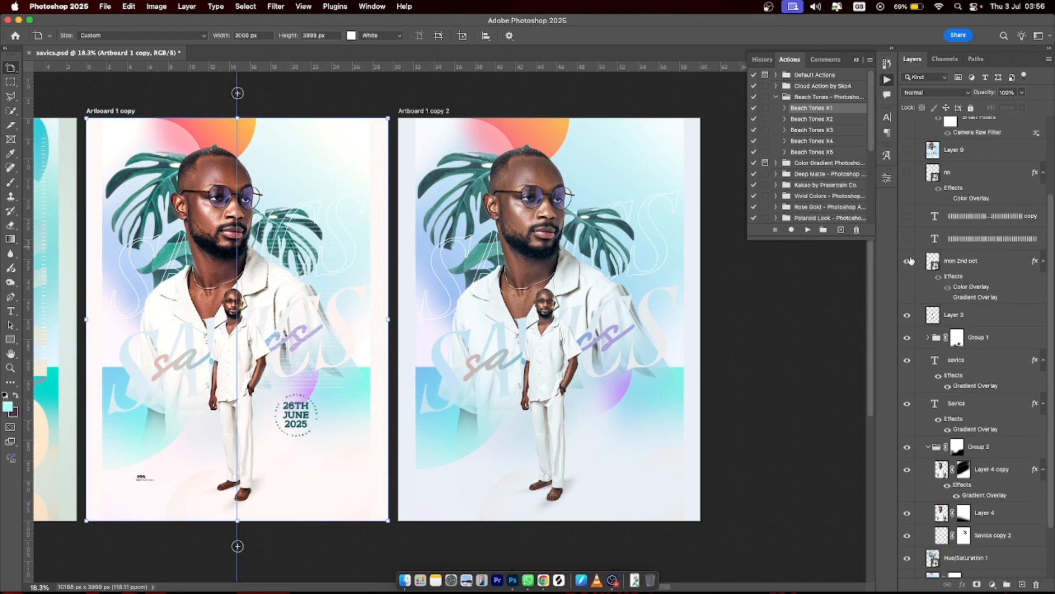
pyautogui.click(908, 261)
pyautogui.scroll(4, 938, 304)
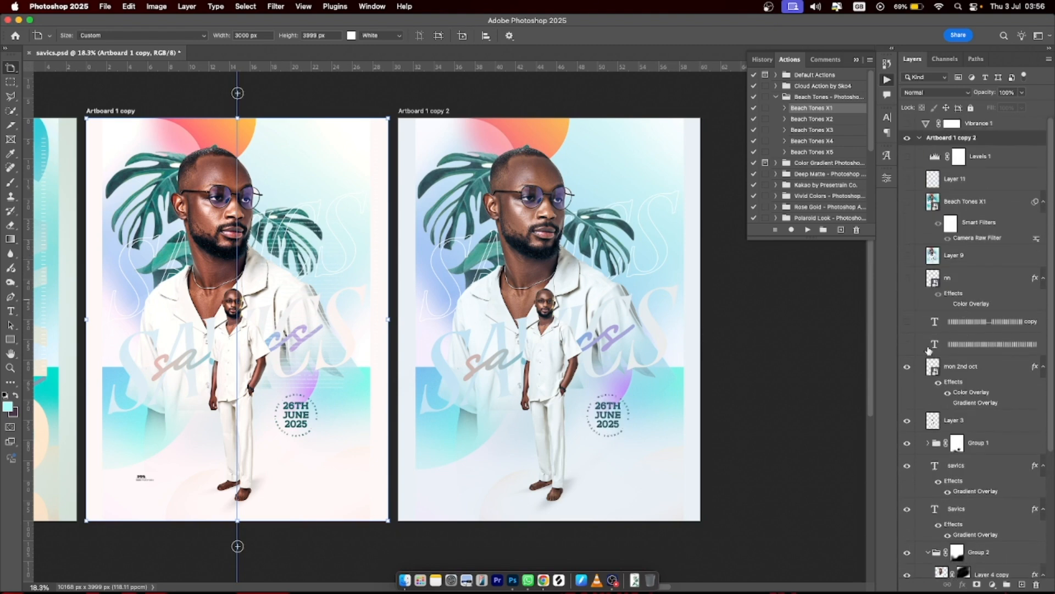
pyautogui.click(908, 343)
pyautogui.click(907, 325)
pyautogui.click(959, 349)
pyautogui.click(966, 323)
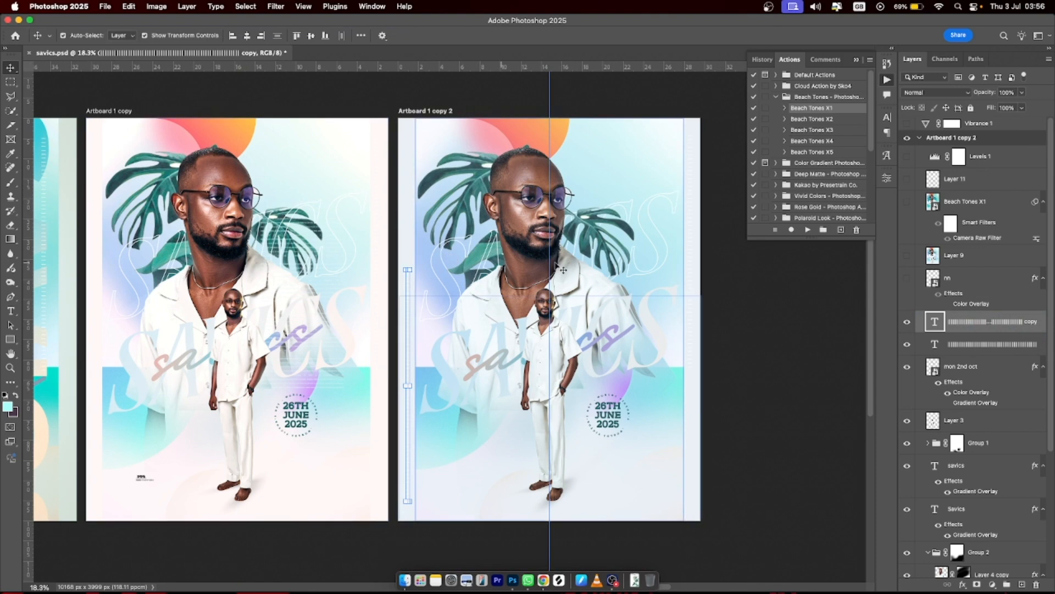
pyautogui.click(907, 278)
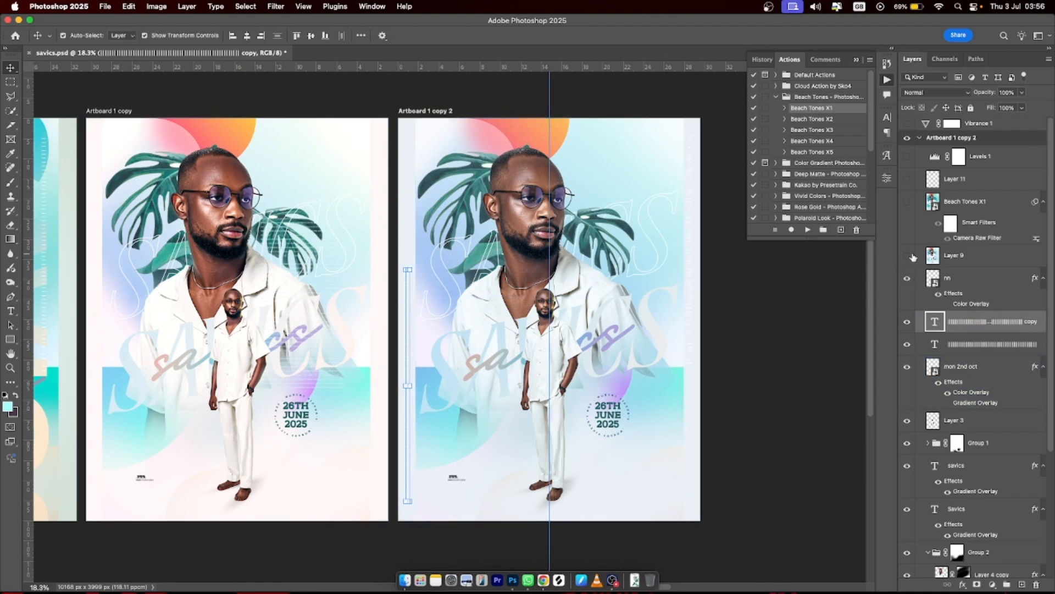
pyautogui.click(908, 256)
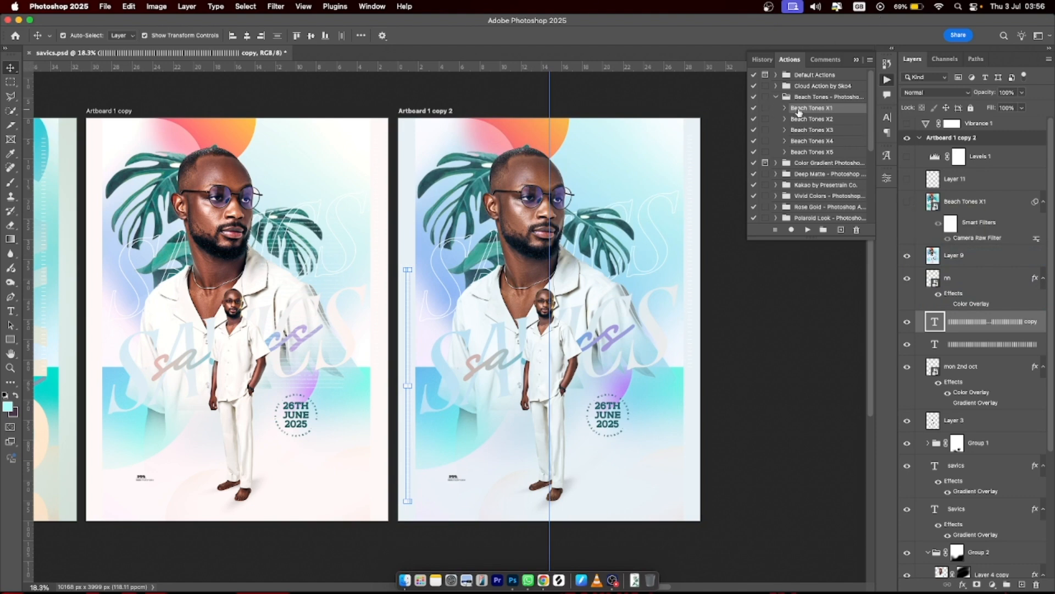
# - Turn on the teal Beach Tones X1 layer and compare Layer 11 on and off
pyautogui.click(953, 202)
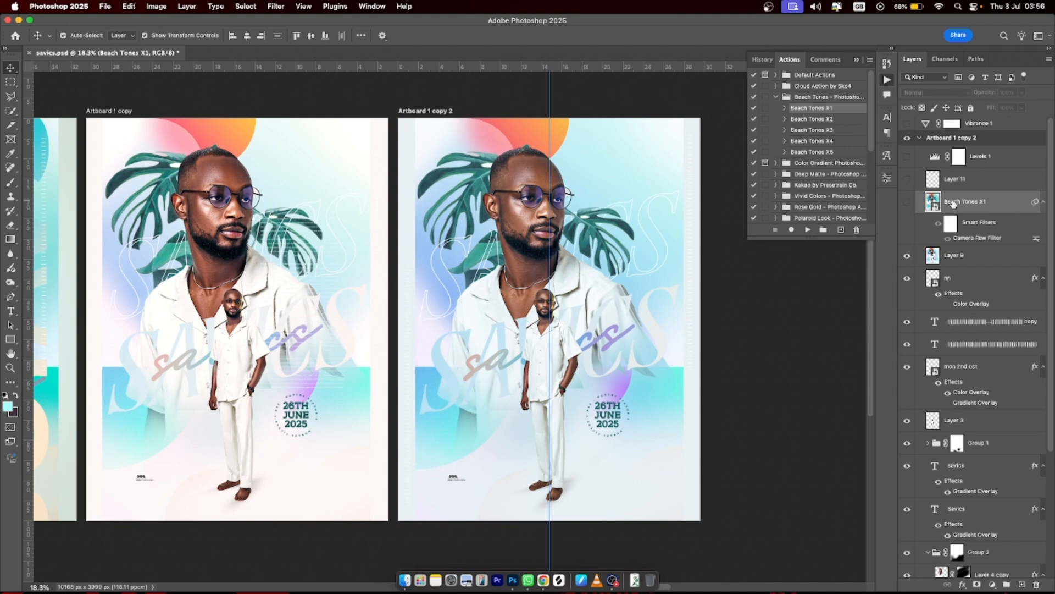
pyautogui.click(908, 202)
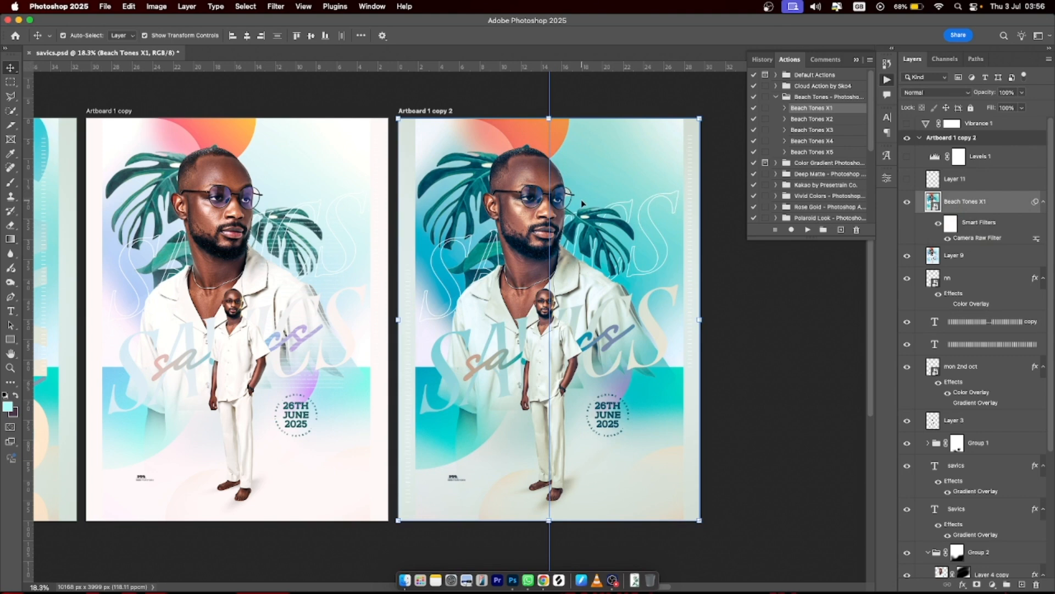
pyautogui.click(908, 181)
pyautogui.click(908, 182)
pyautogui.click(907, 182)
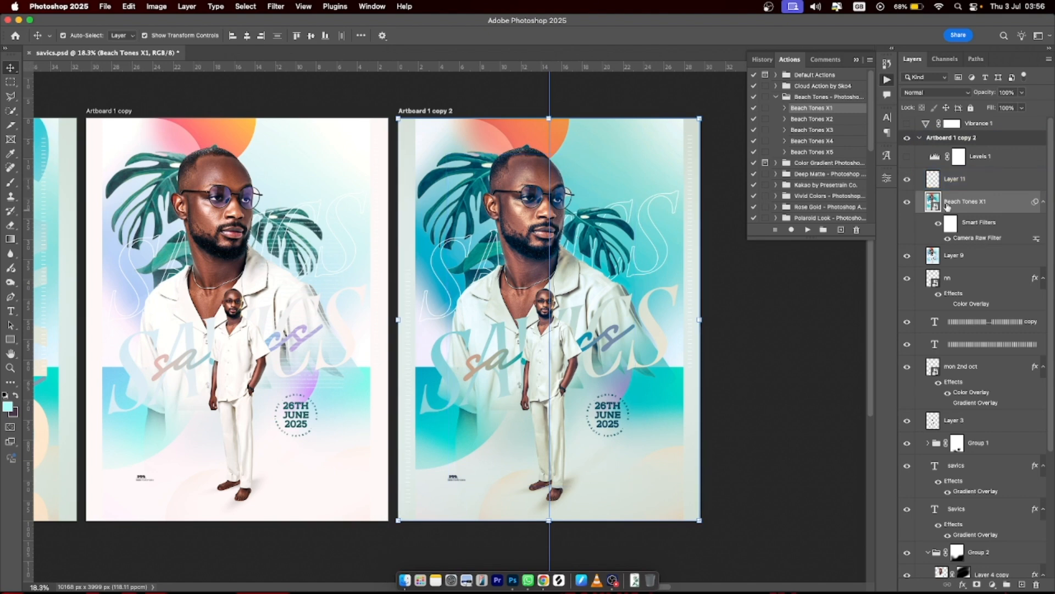
pyautogui.click(1002, 181)
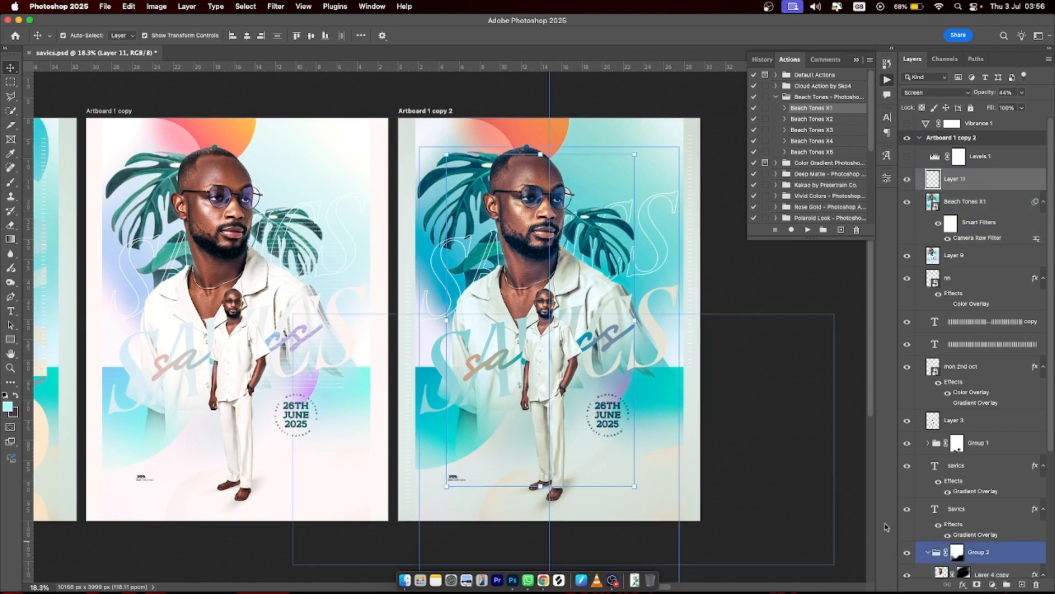
# - With the Brush tool, set the foreground colour to light cyan a7fff9 and make Layer 11 visible
pyautogui.click(10, 183)
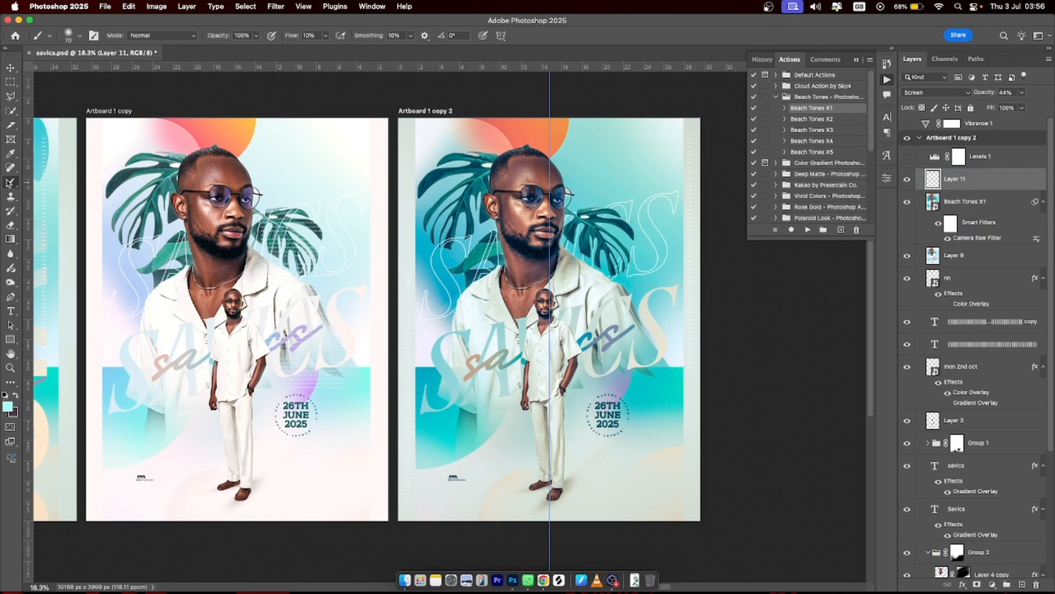
pyautogui.click(9, 407)
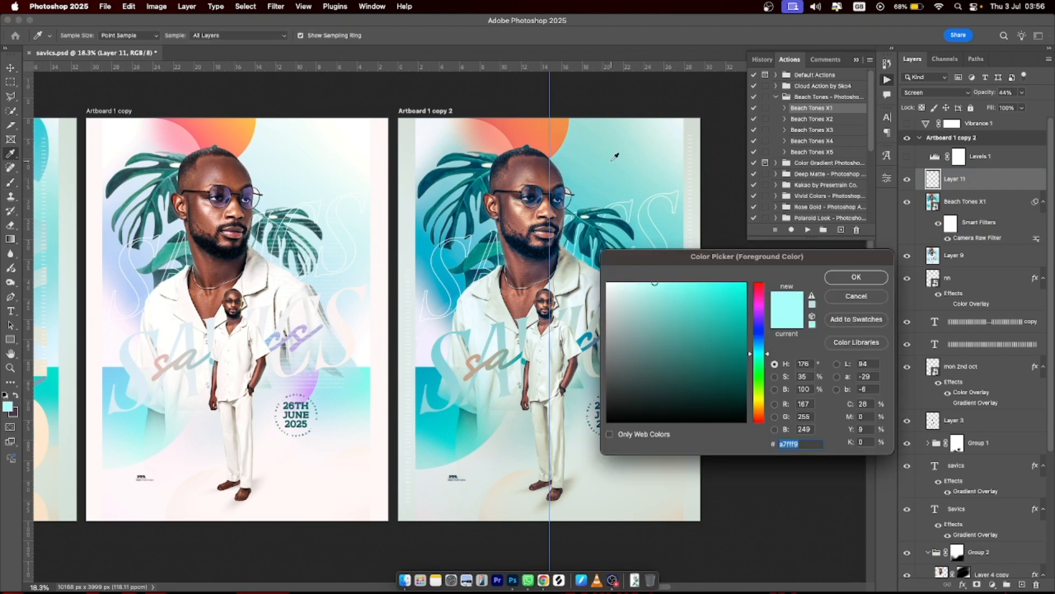
pyautogui.click(857, 278)
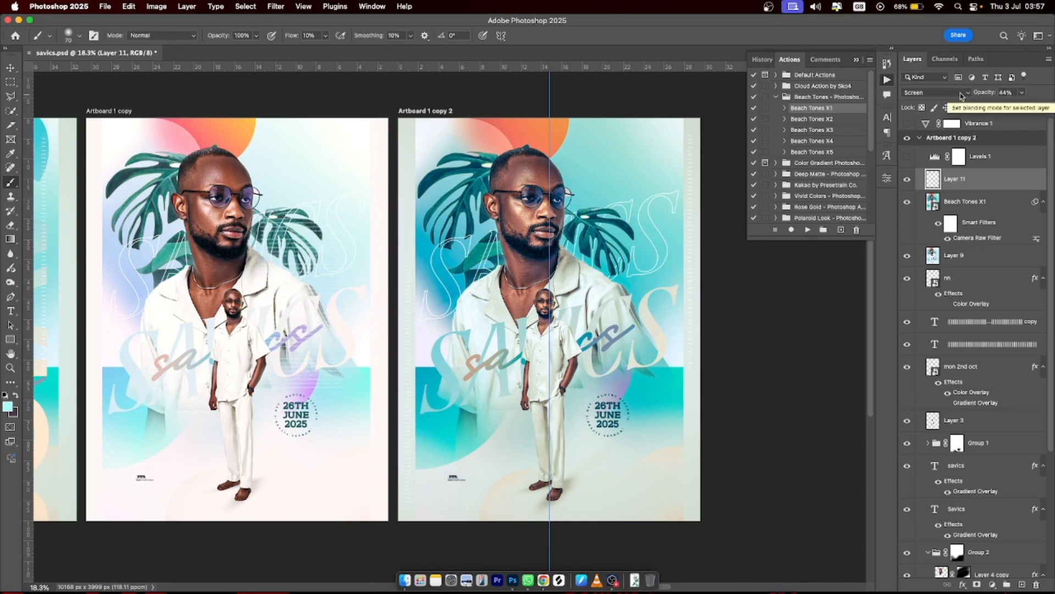
pyautogui.click(907, 179)
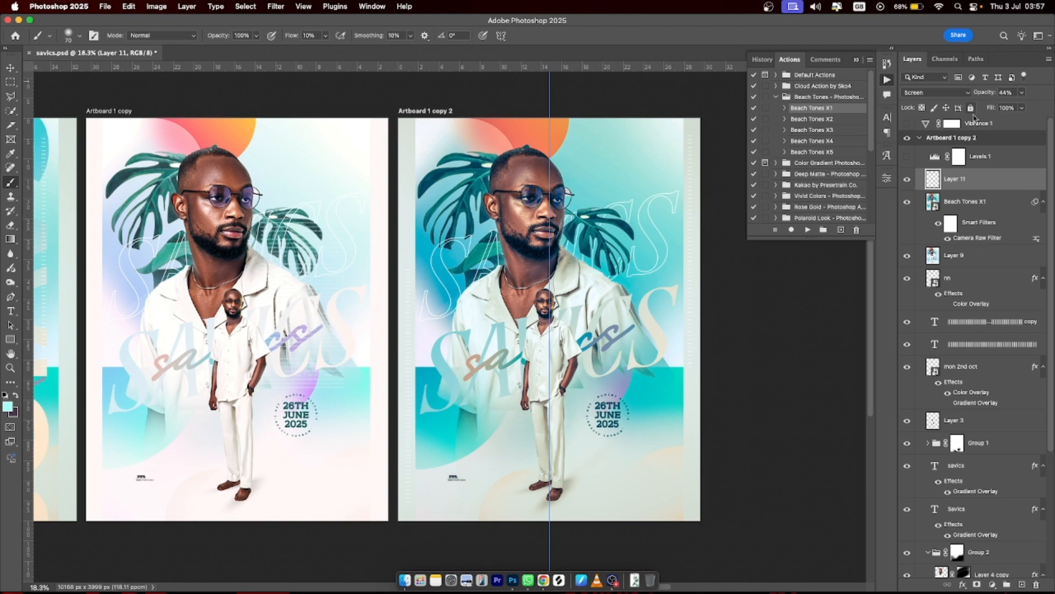
# - Enable the Levels 1 adjustment, inspect its settings and compare the poster with and without it
pyautogui.click(908, 158)
pyautogui.doubleClick(933, 158)
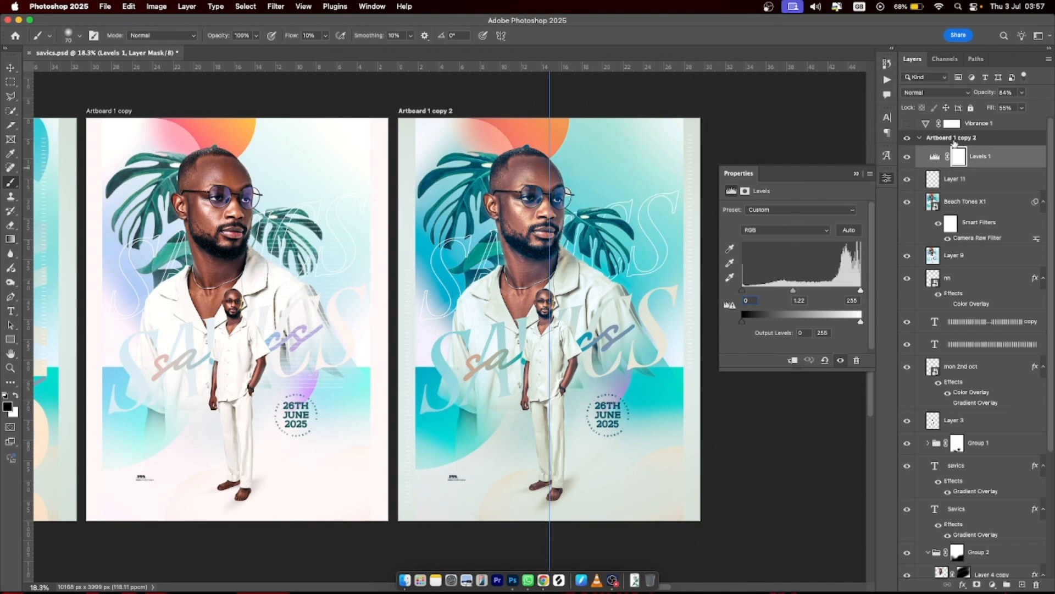
pyautogui.click(909, 159)
pyautogui.click(909, 159)
pyautogui.click(855, 173)
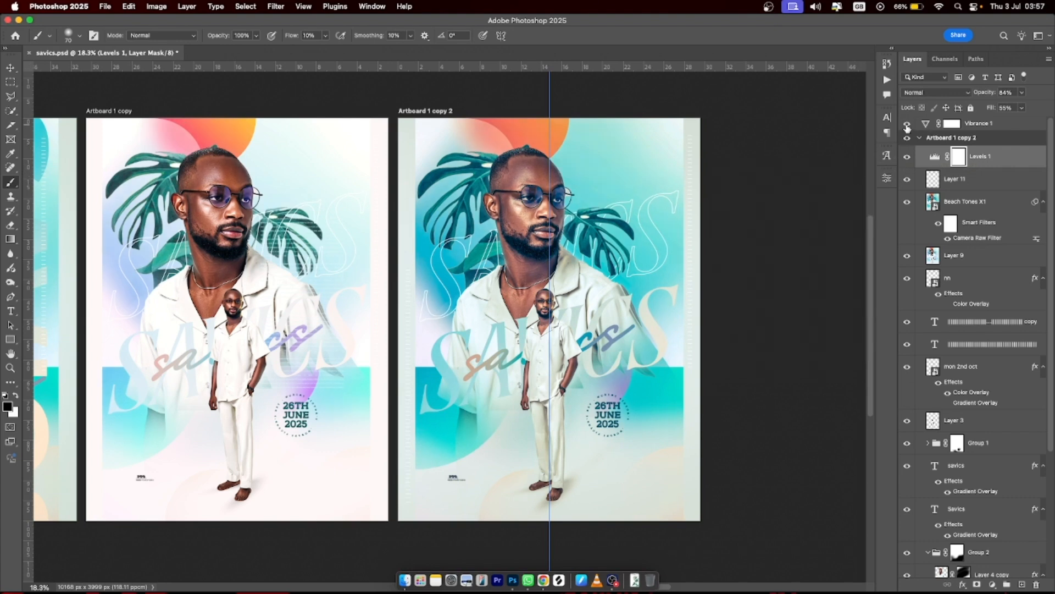
# - Collapse the Artboard 1 copy 2 group and check that Vibrance 1 is set to +50
pyautogui.click(921, 138)
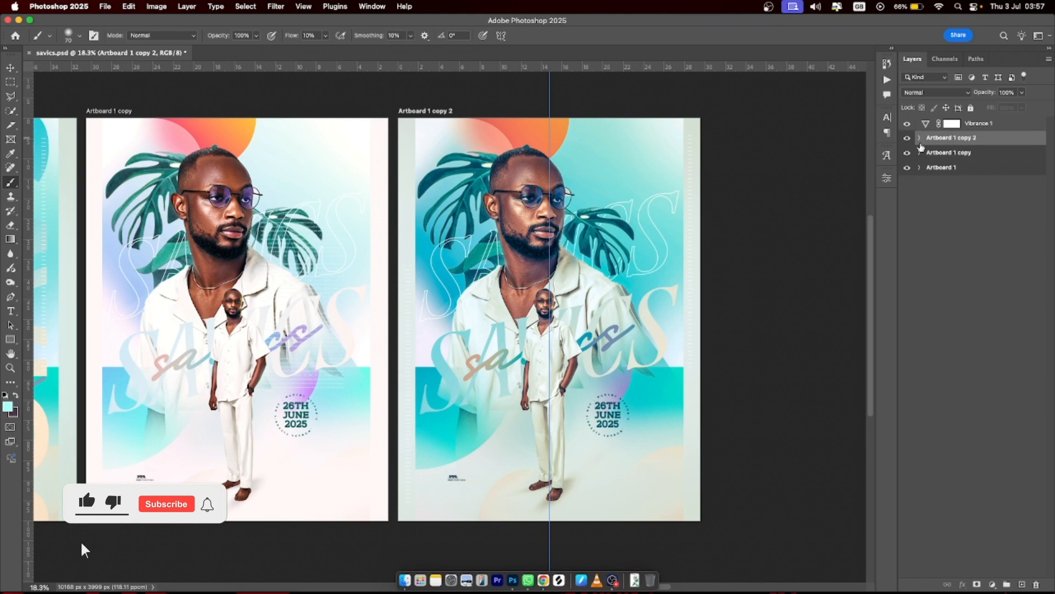
pyautogui.doubleClick(926, 125)
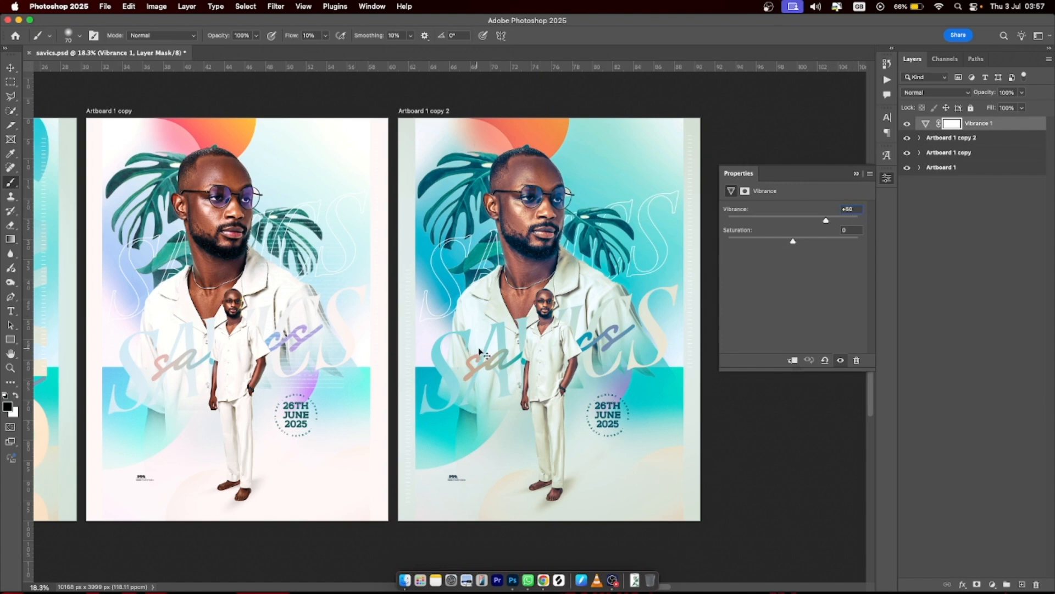
pyautogui.hscroll(-5, 483, 353)
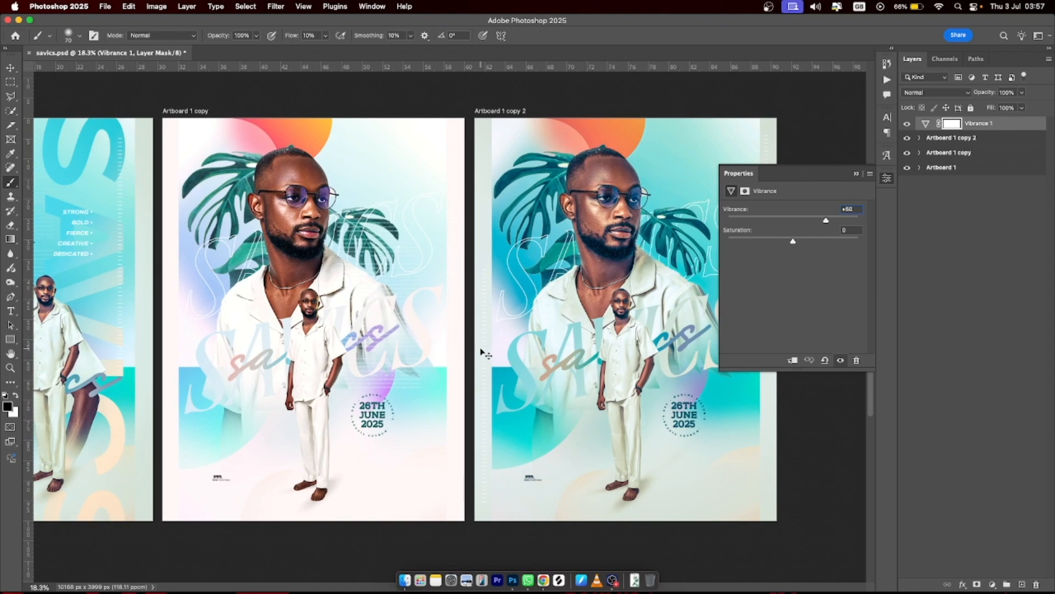
pyautogui.click(856, 174)
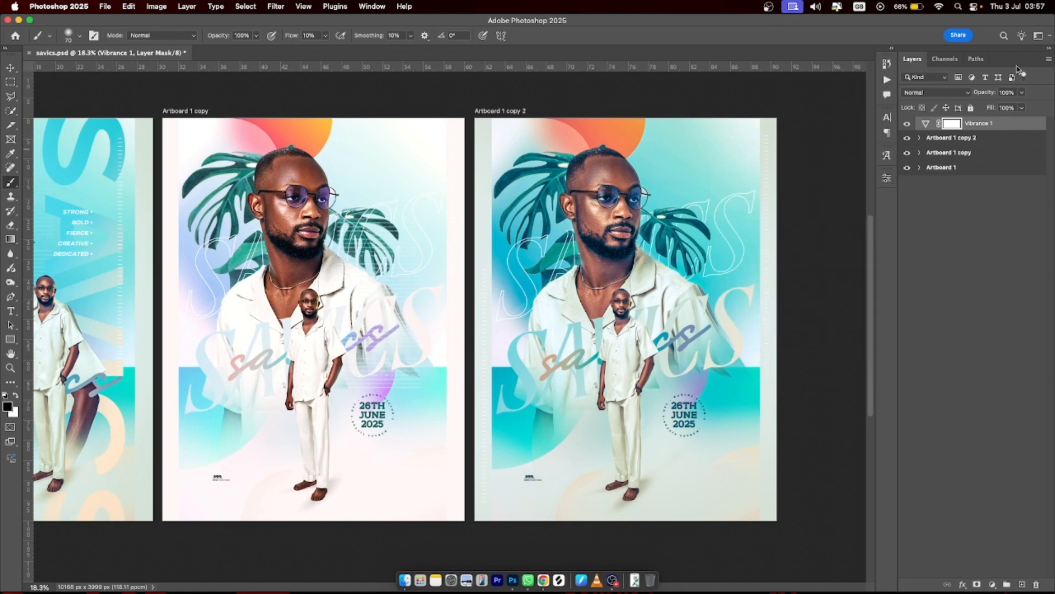
# - Collapse the Layers panel and pan the canvas to show all three poster artboards
pyautogui.click(1049, 49)
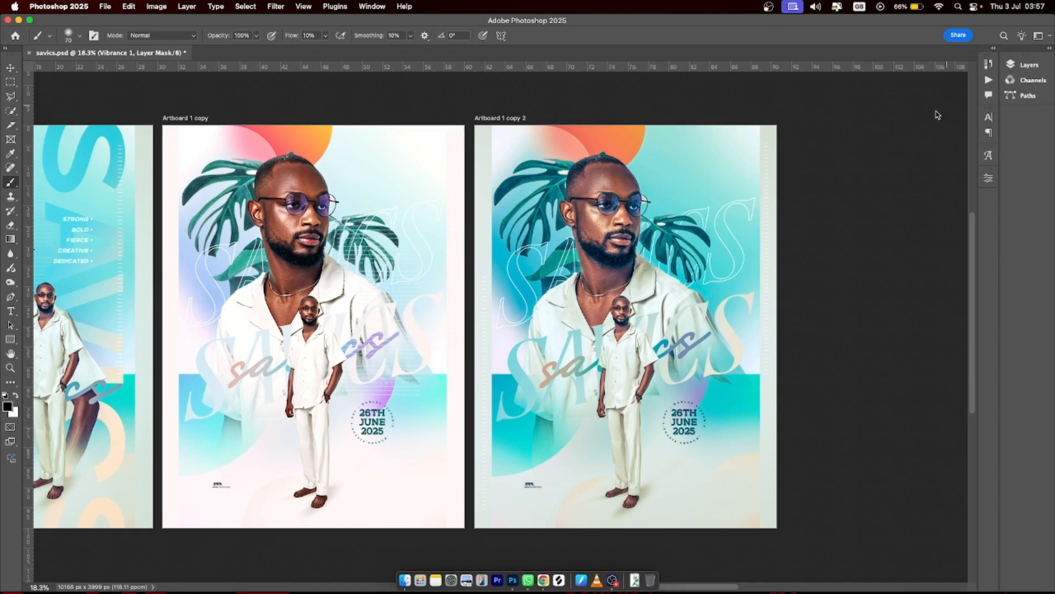
pyautogui.hscroll(-10, 636, 311)
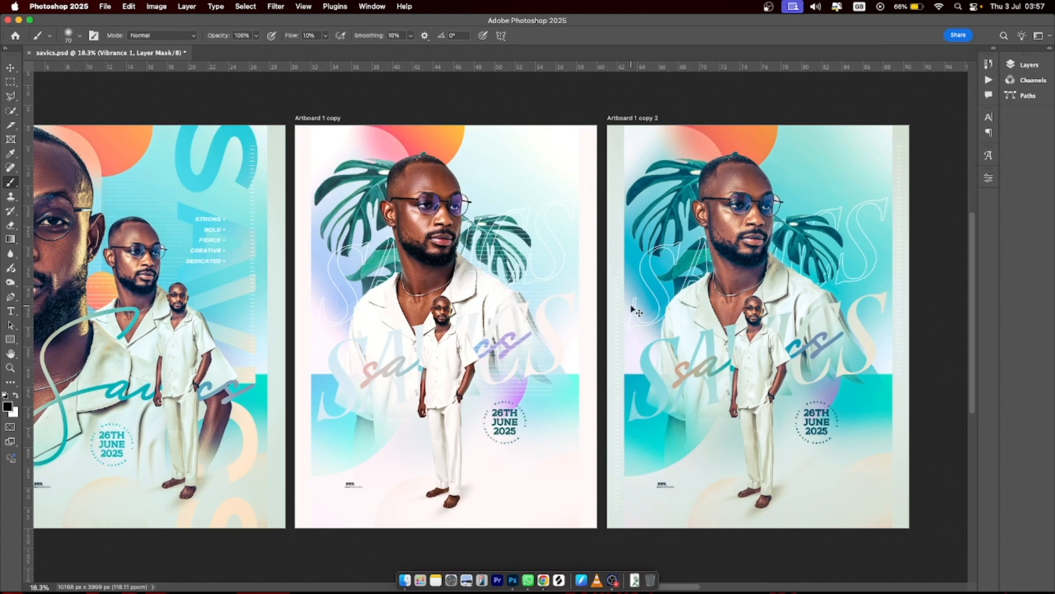
pyautogui.hscroll(-2, 636, 311)
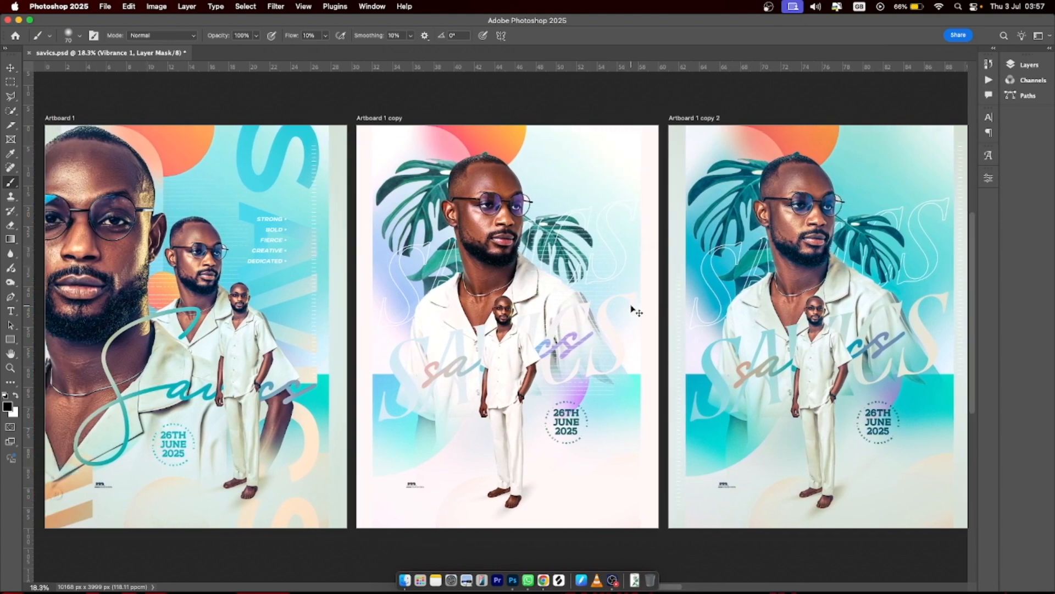
pyautogui.hscroll(-4, 636, 312)
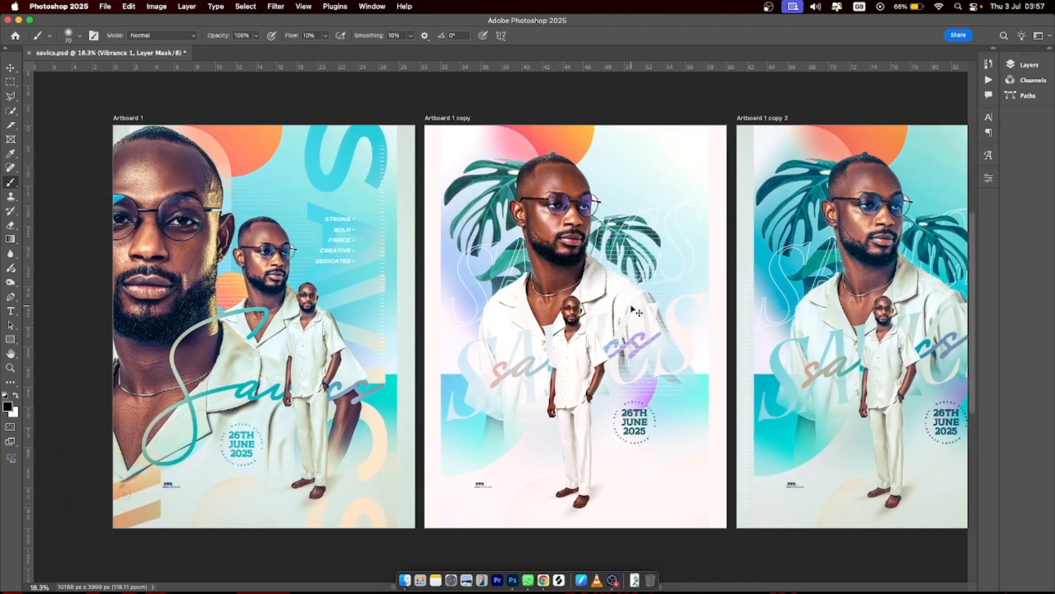
pyautogui.hscroll(4, 636, 312)
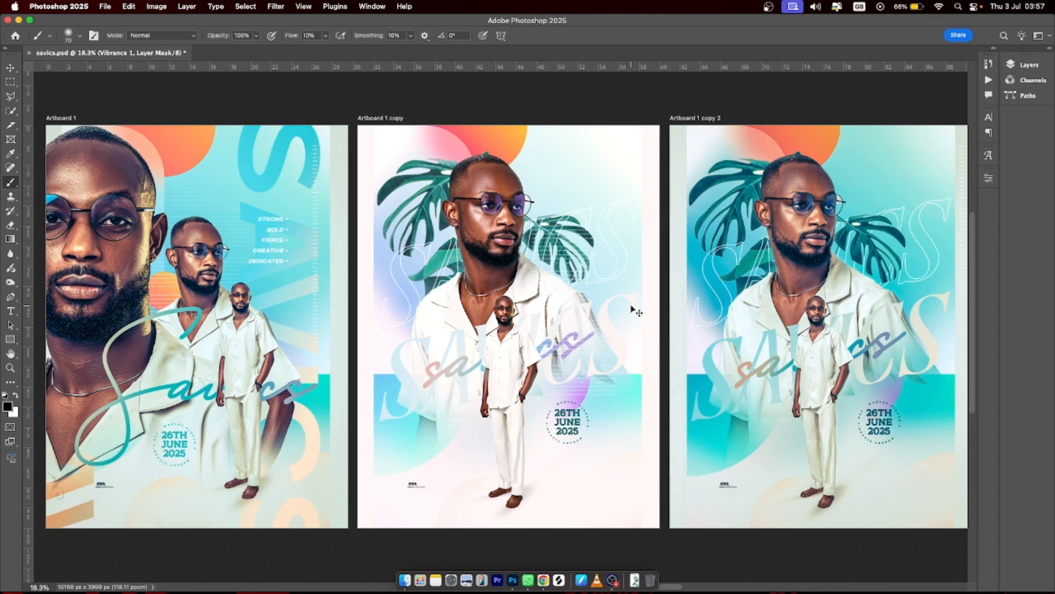